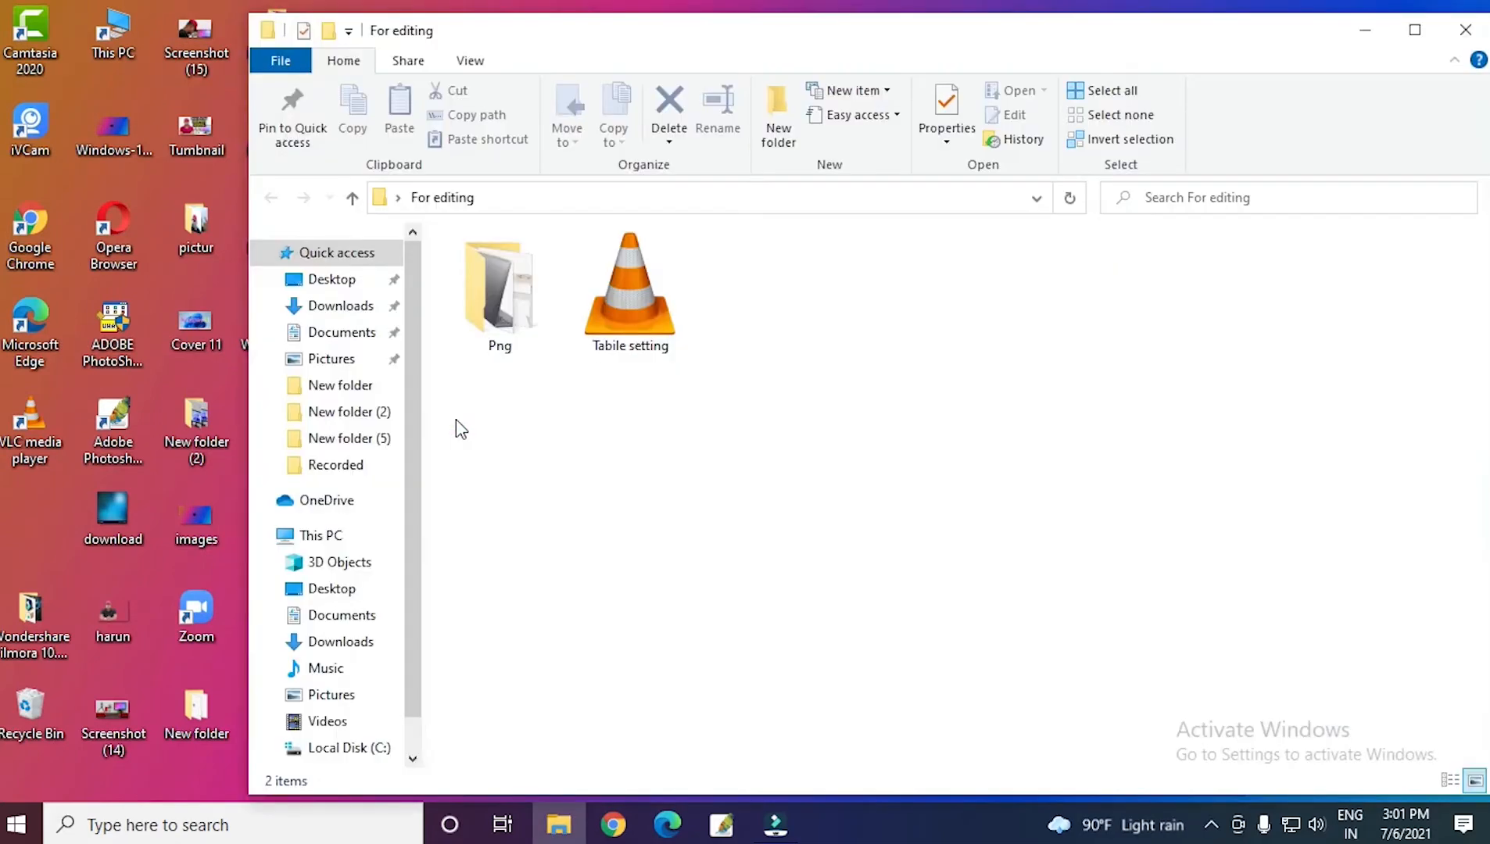
# Review the "For editing" desktop folder's video and the office table, clock, laptop and lamp images in its Png subfolder.
pyautogui.click(659, 305)
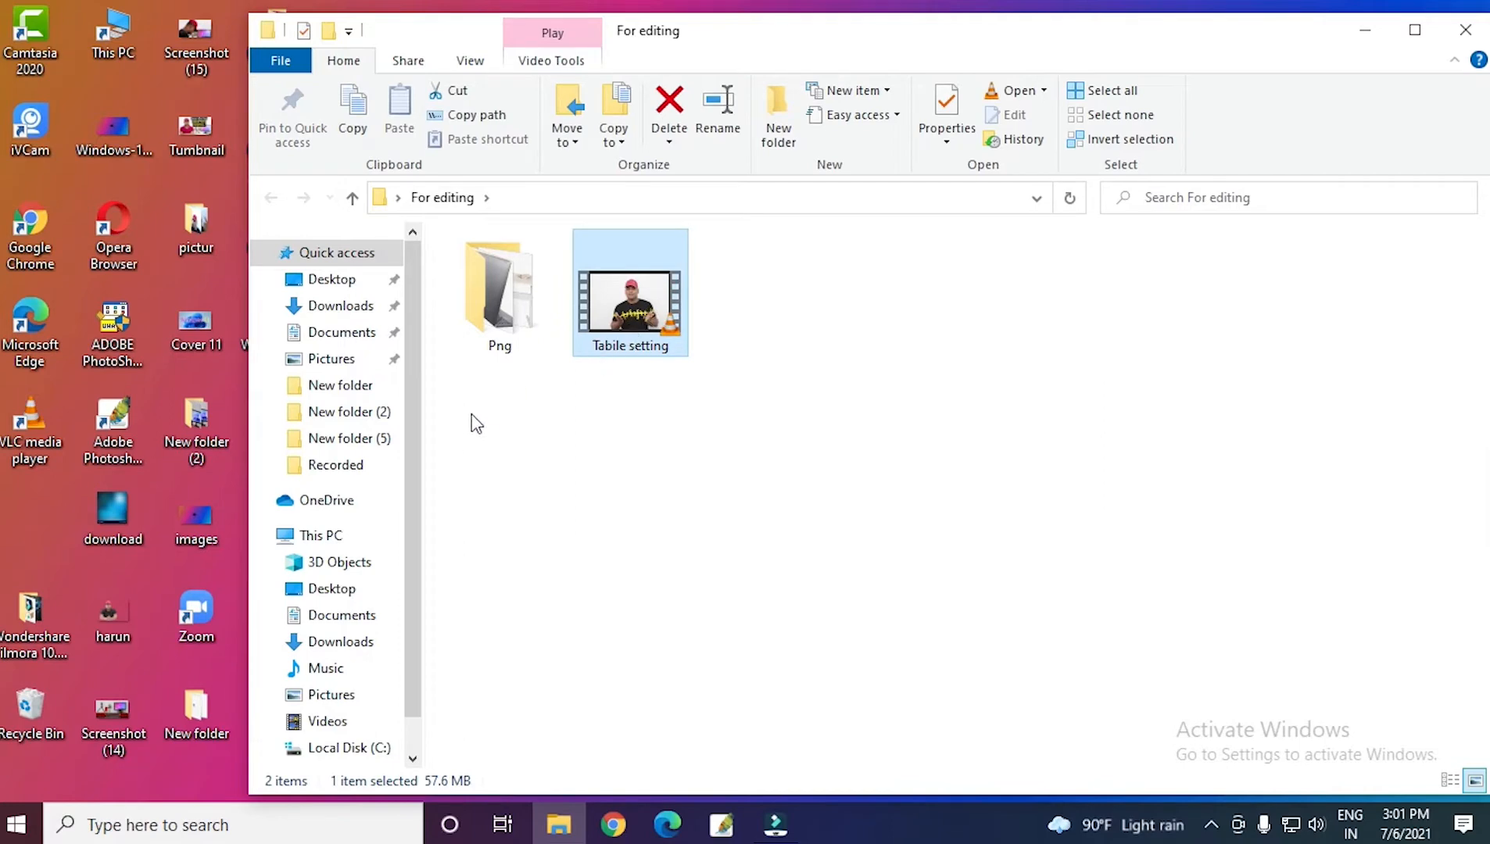
pyautogui.doubleClick(506, 286)
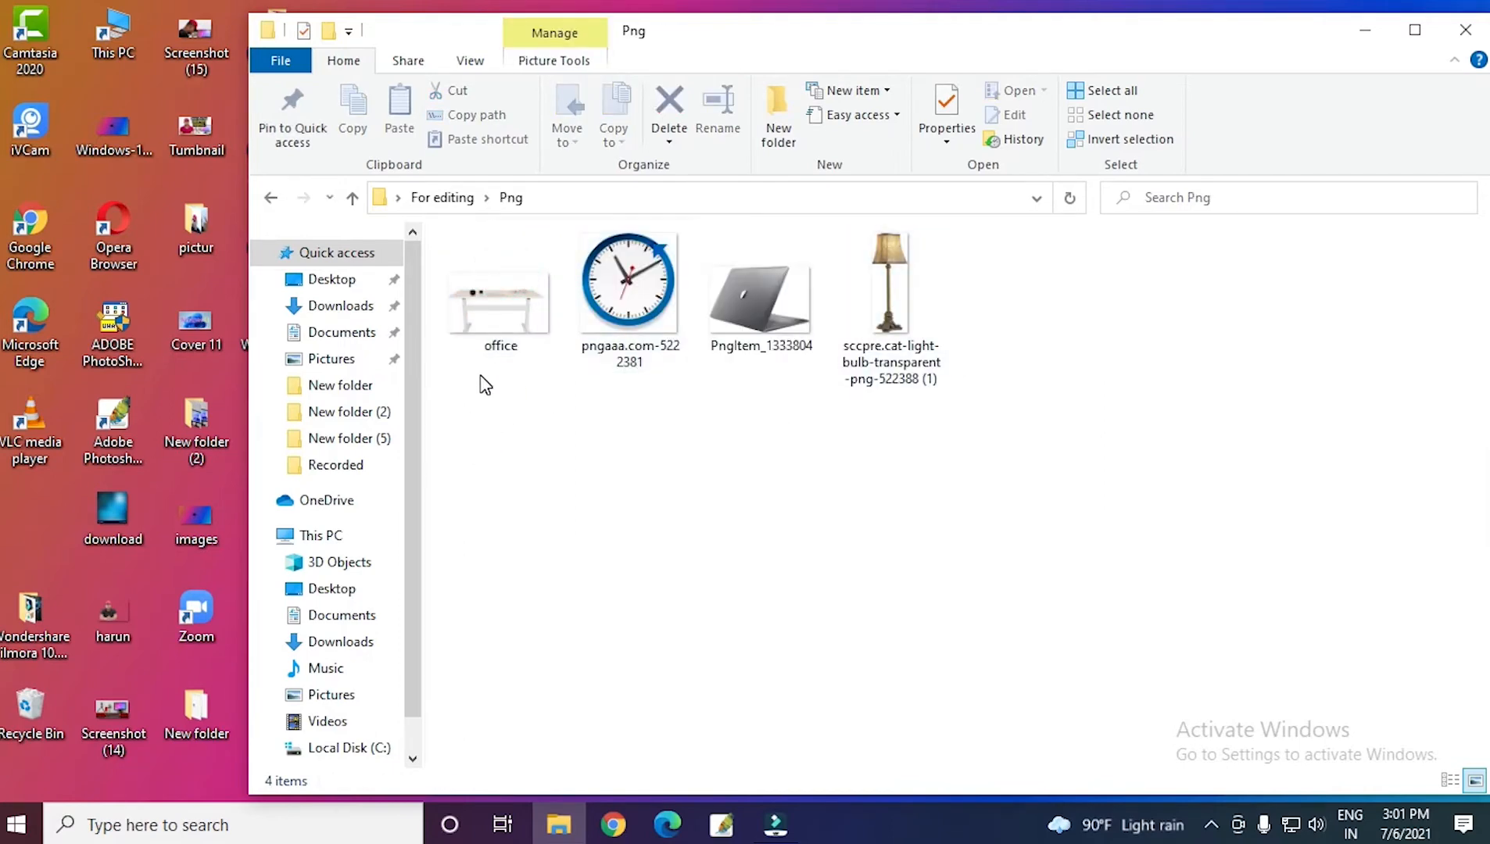
pyautogui.click(499, 323)
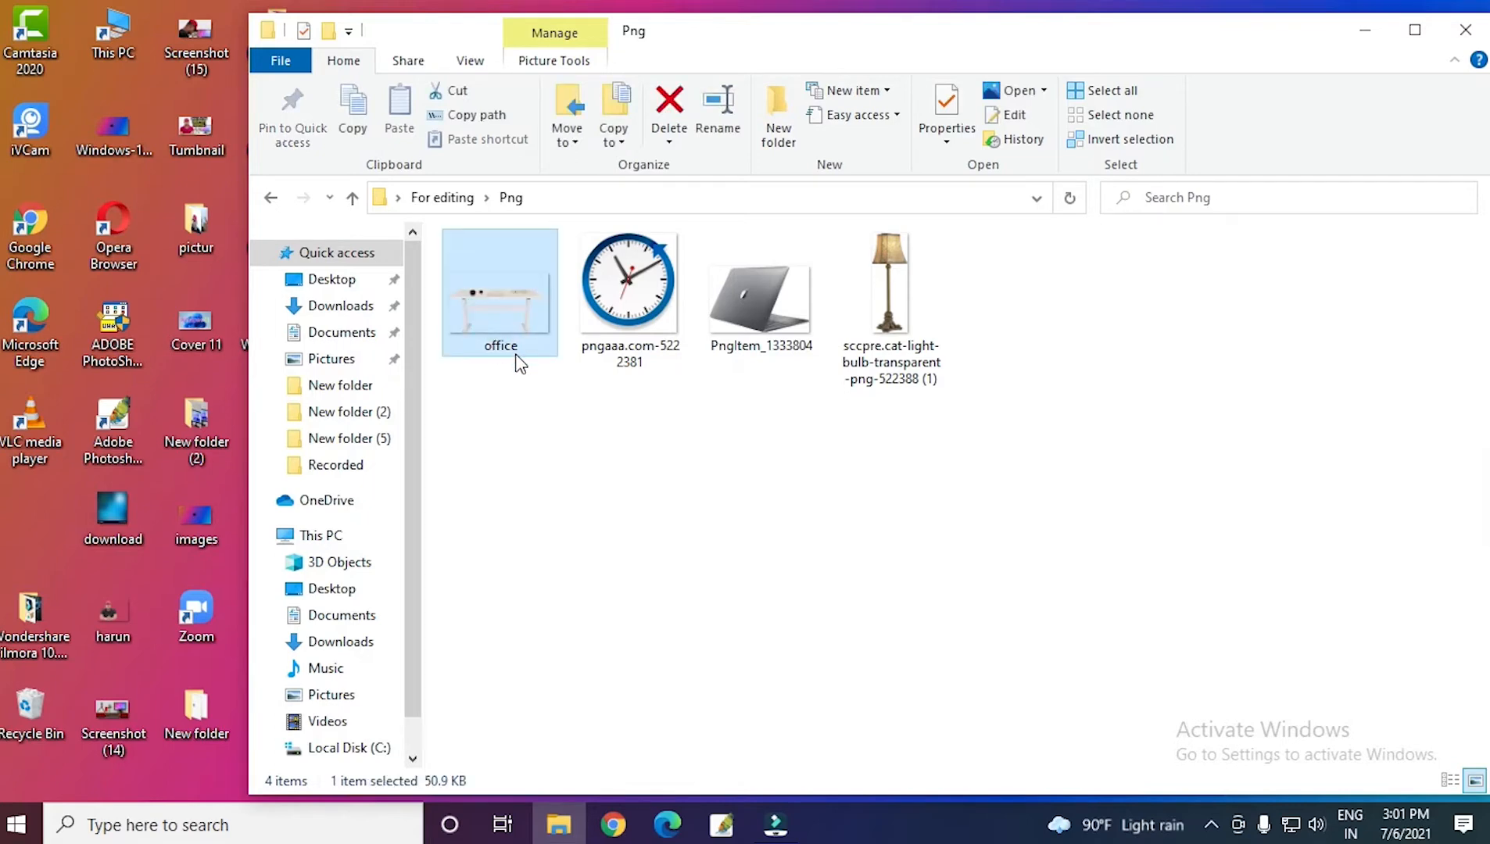
pyautogui.click(750, 313)
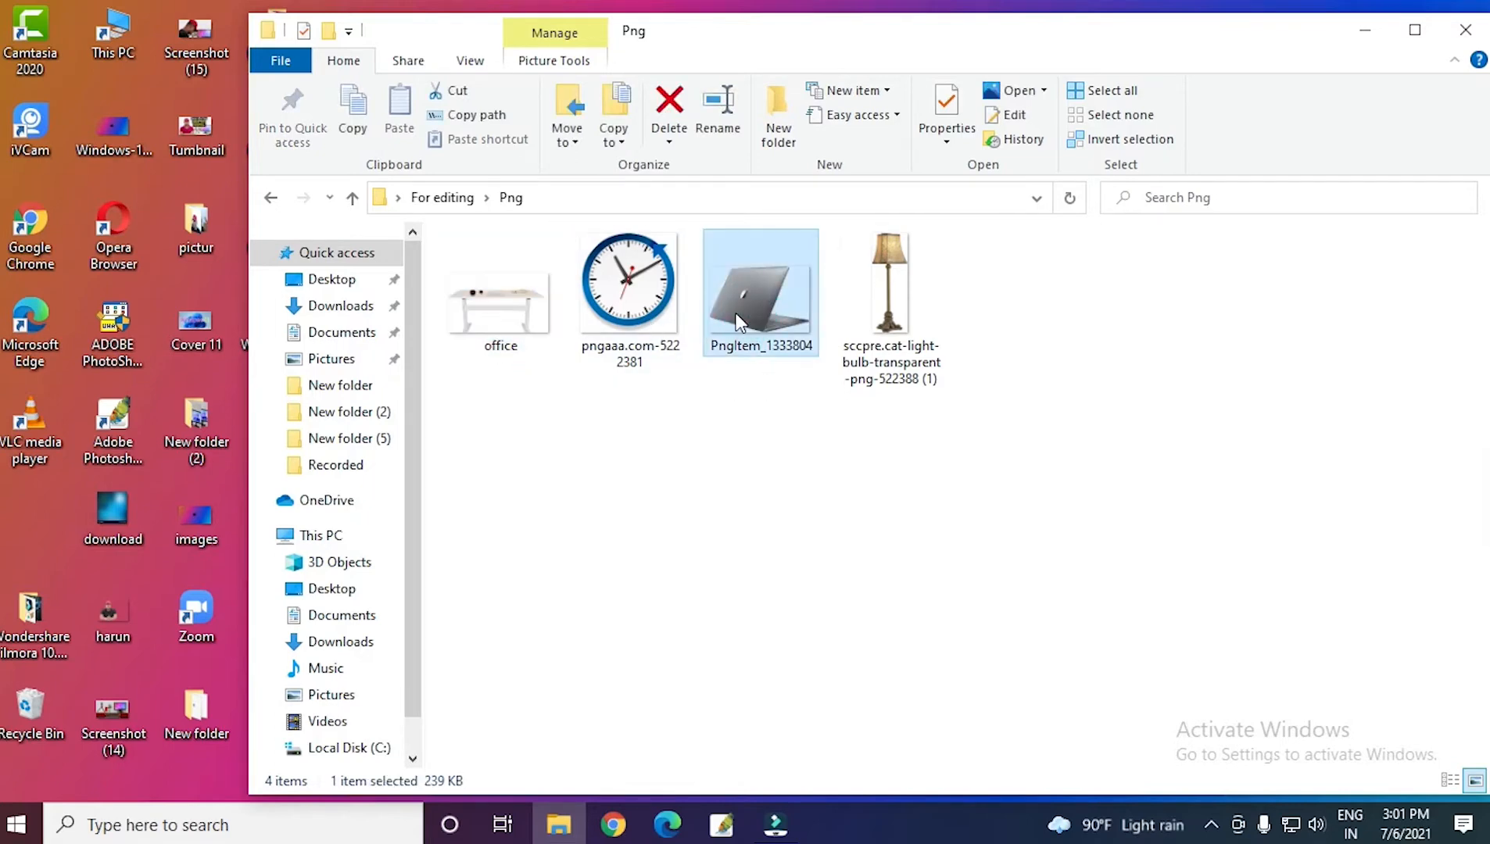
pyautogui.click(647, 283)
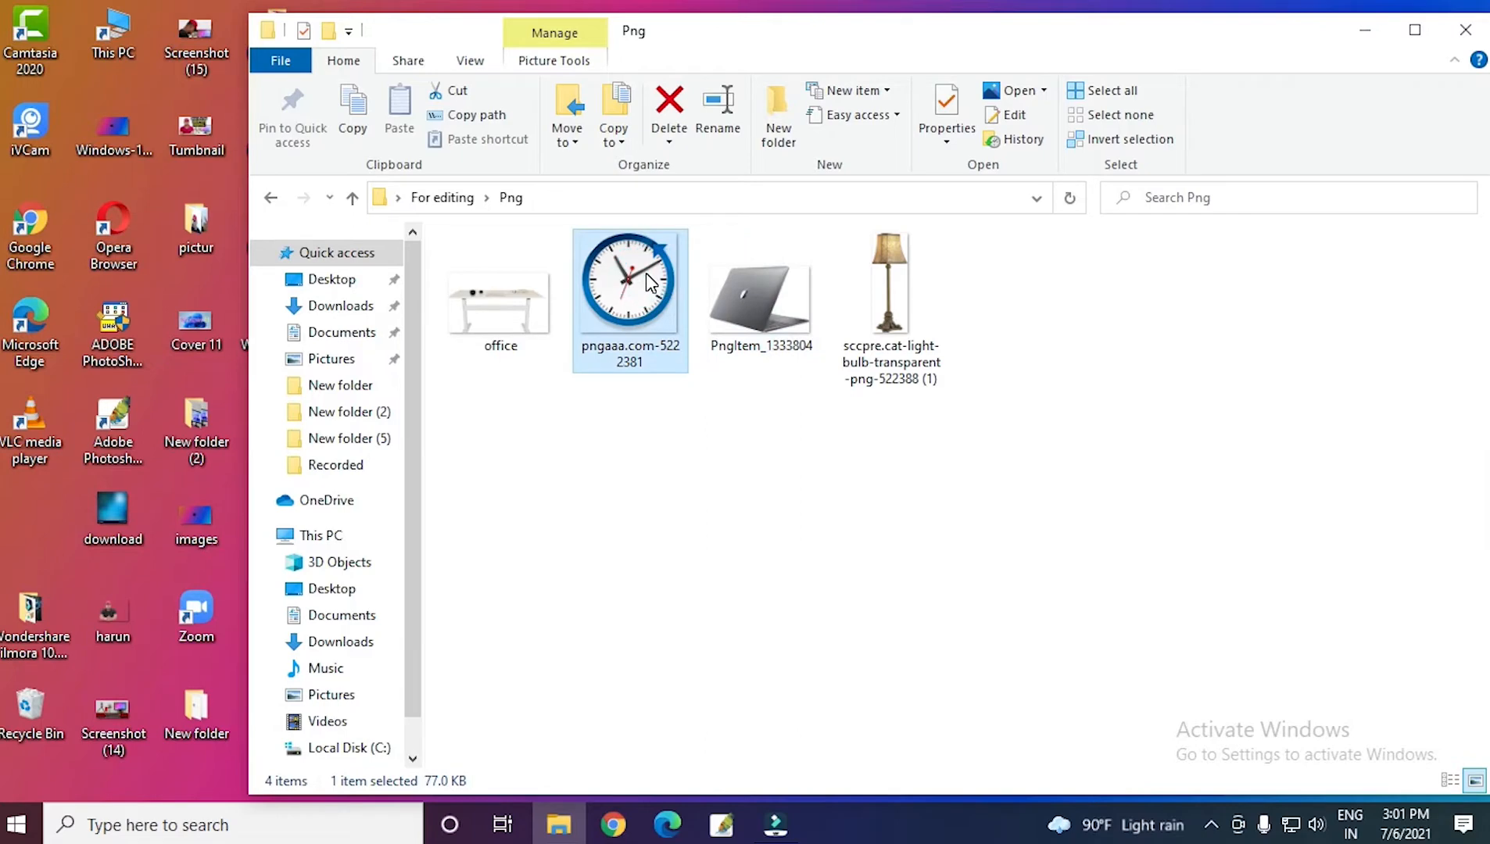
pyautogui.click(864, 299)
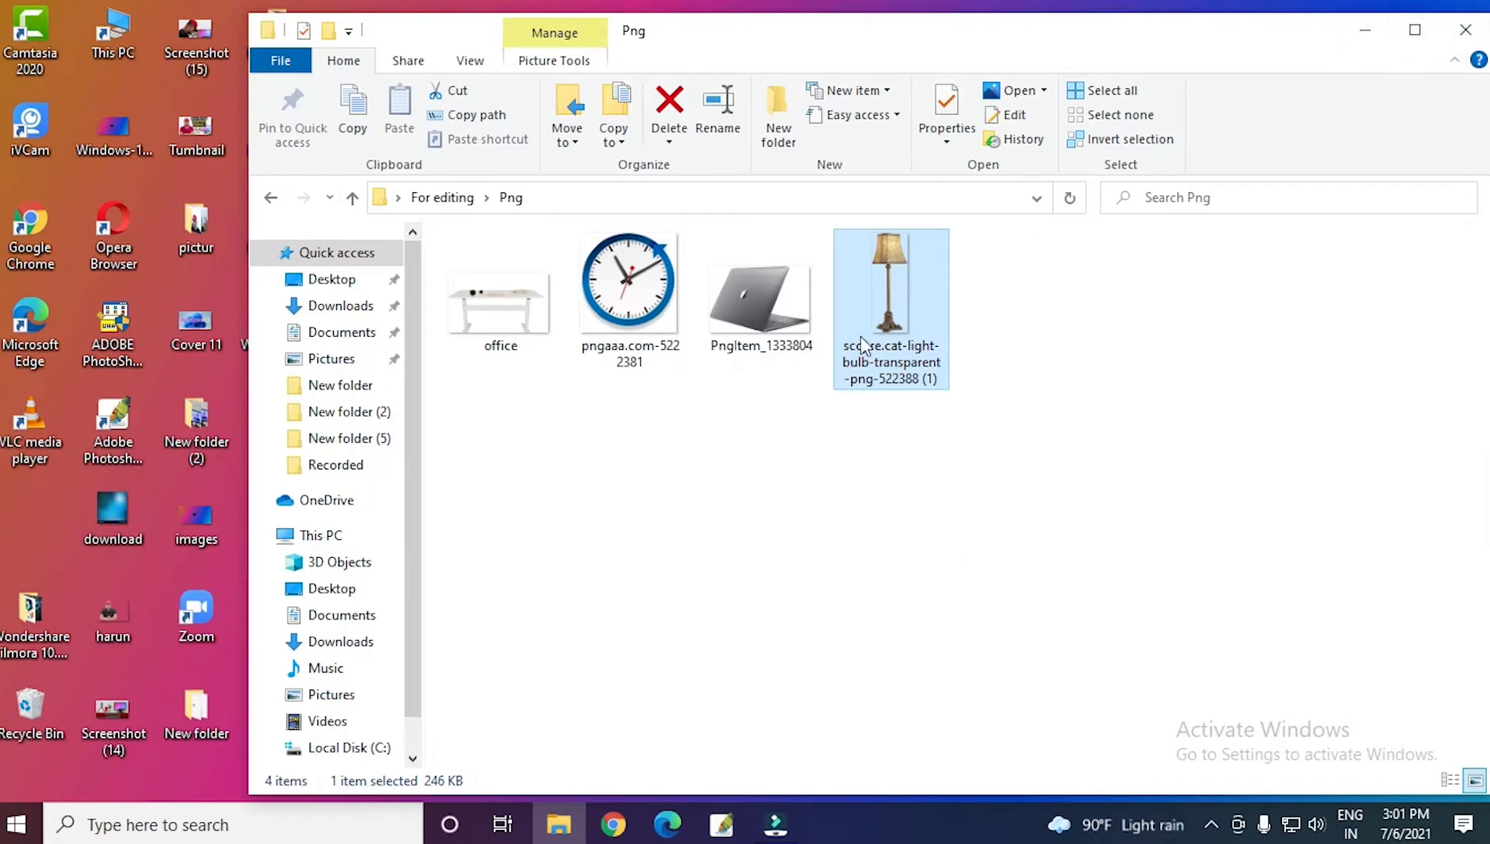
pyautogui.click(1362, 31)
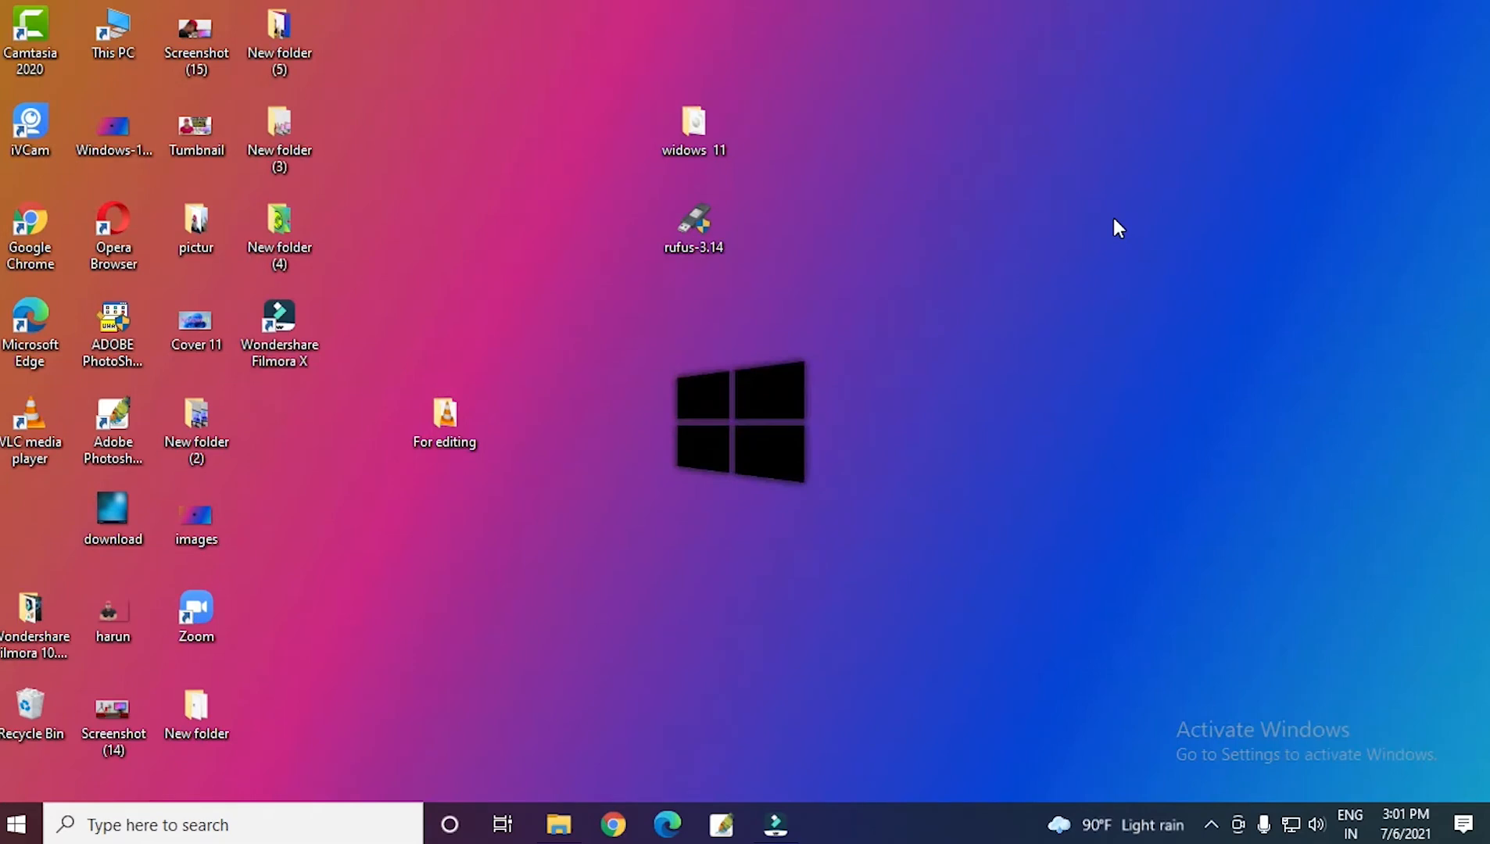
# Switch to Google Chrome, search Google Images for "free png computer table download" and browse the desk pictures.
pyautogui.click(614, 824)
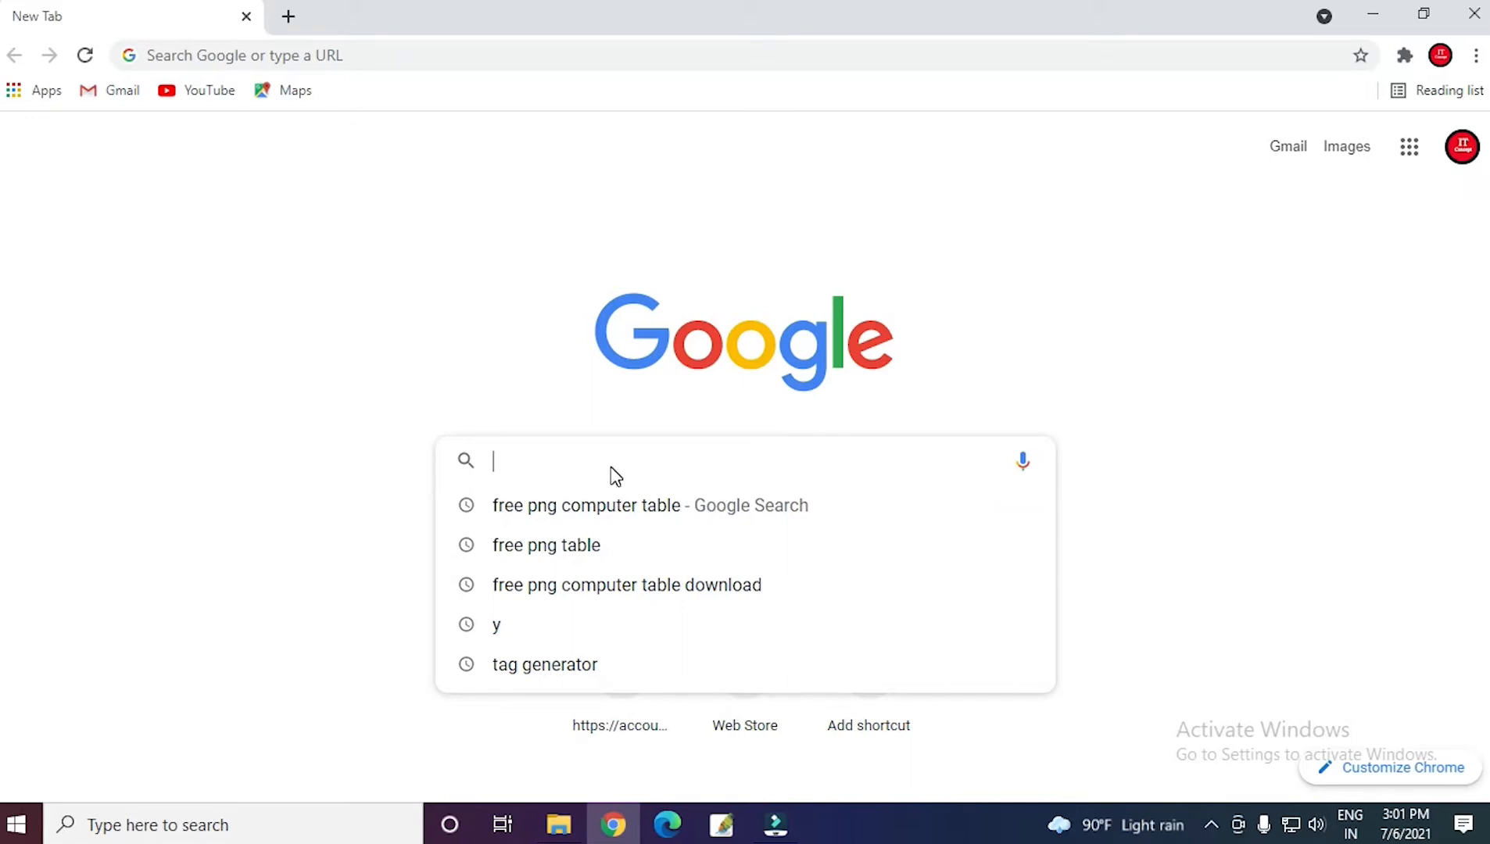
pyautogui.write('free pn')
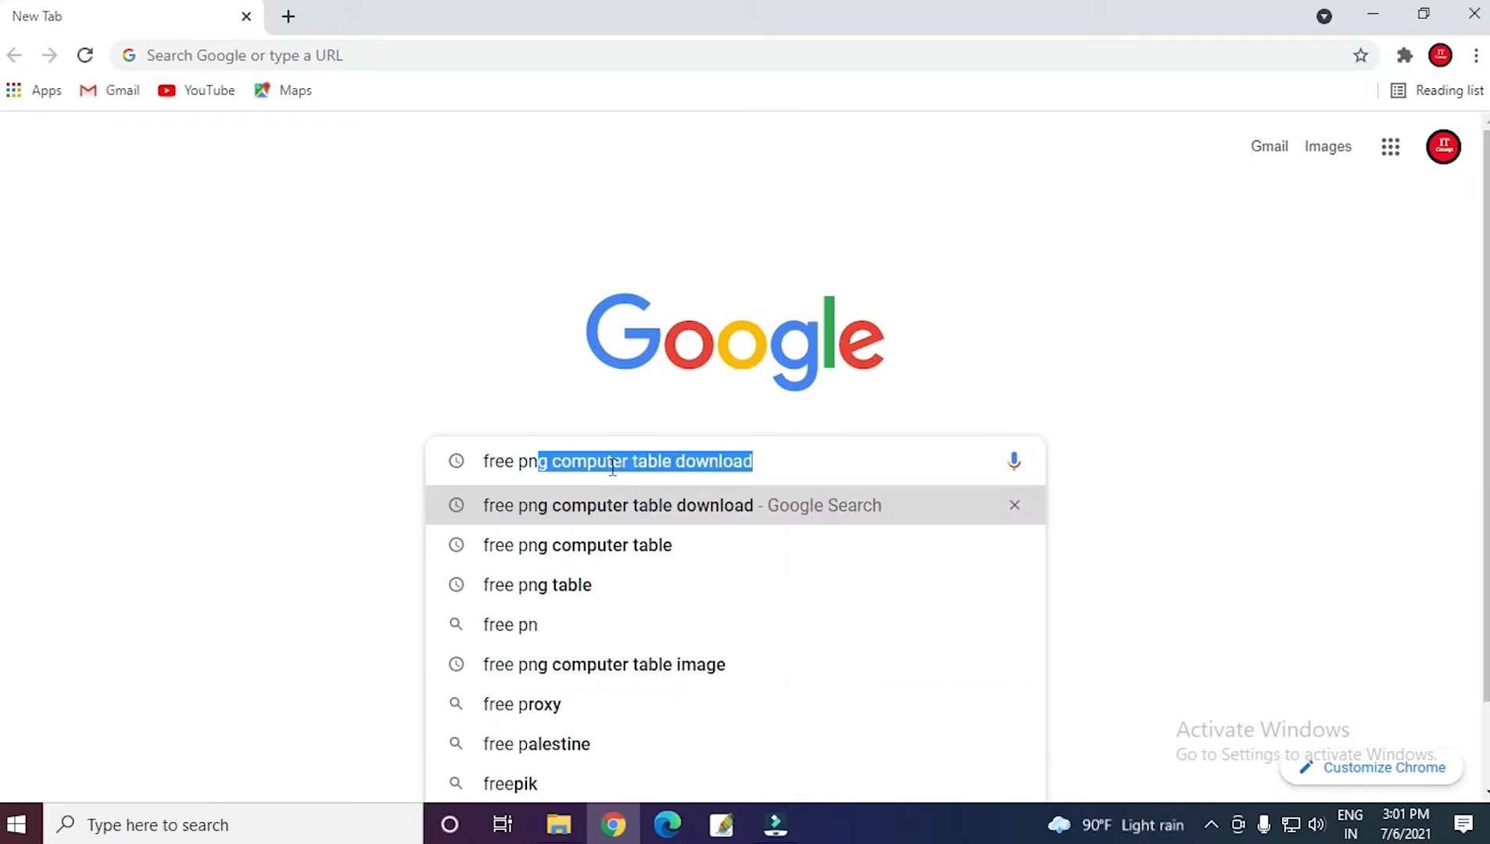
pyautogui.write('g computer ta')
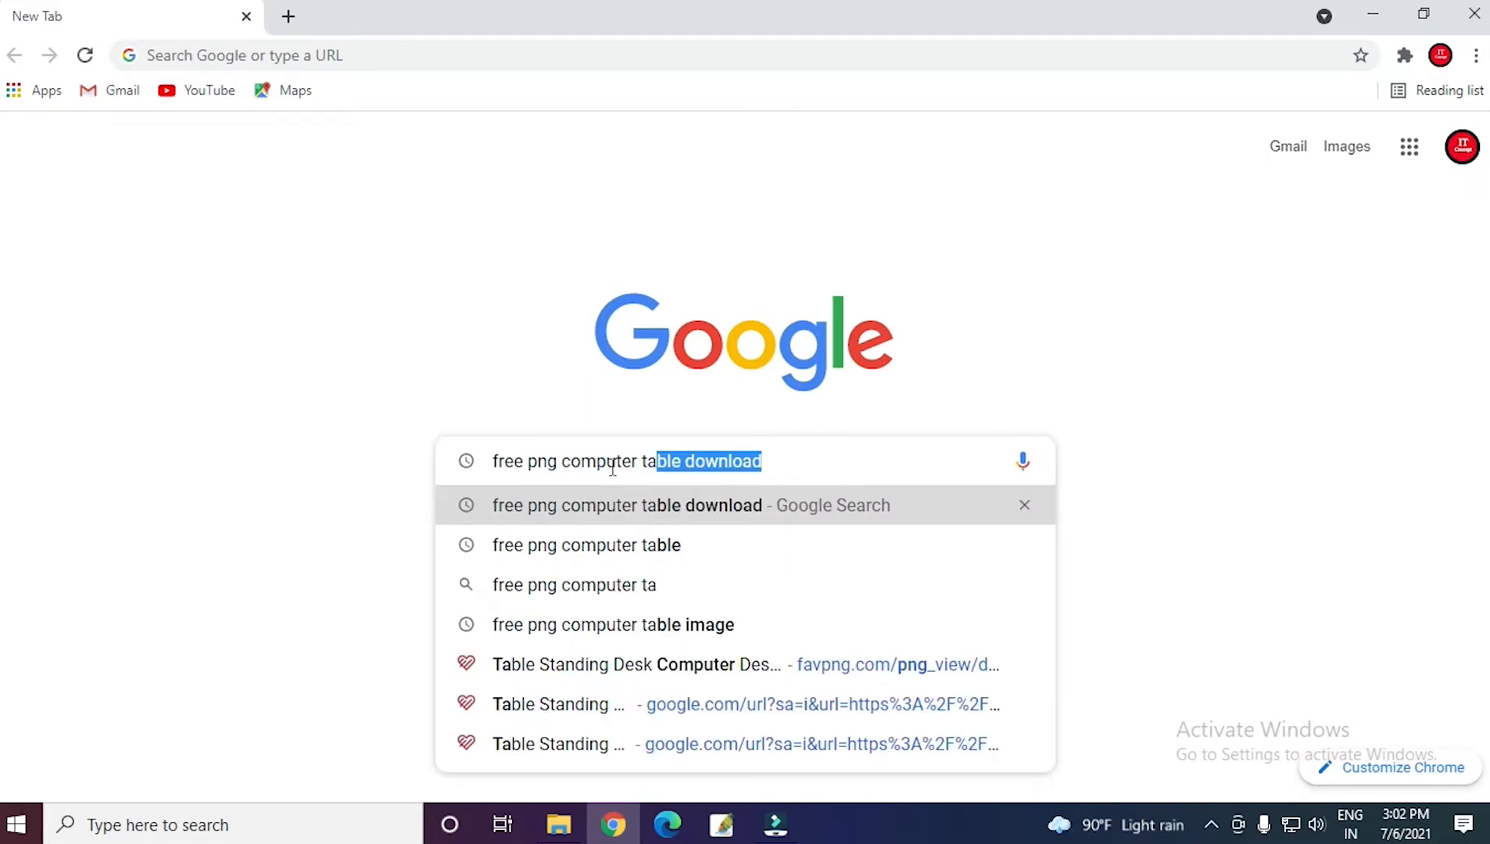
pyautogui.press('Return')
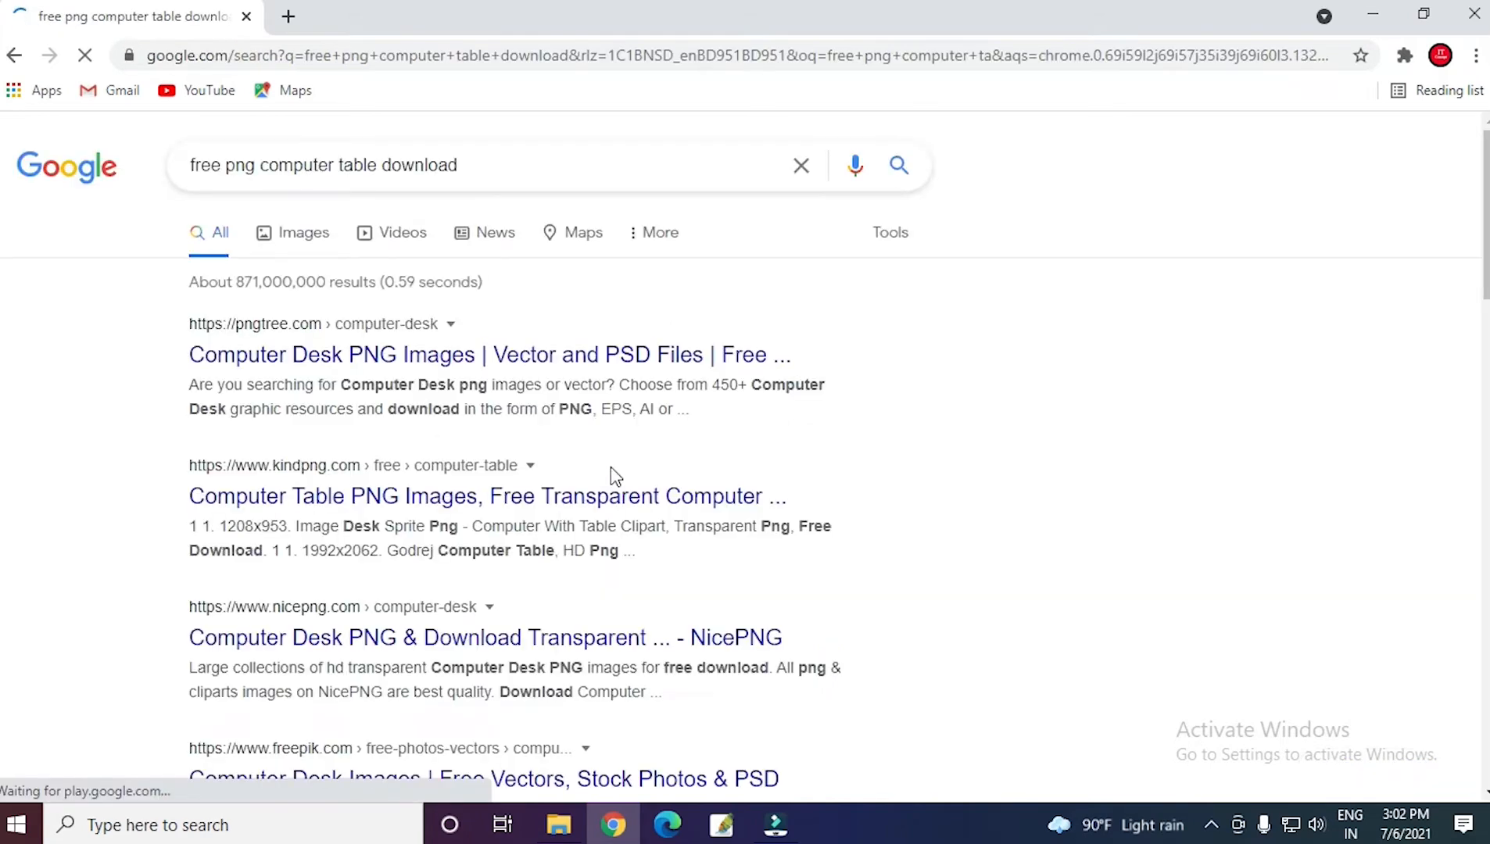
pyautogui.click(306, 234)
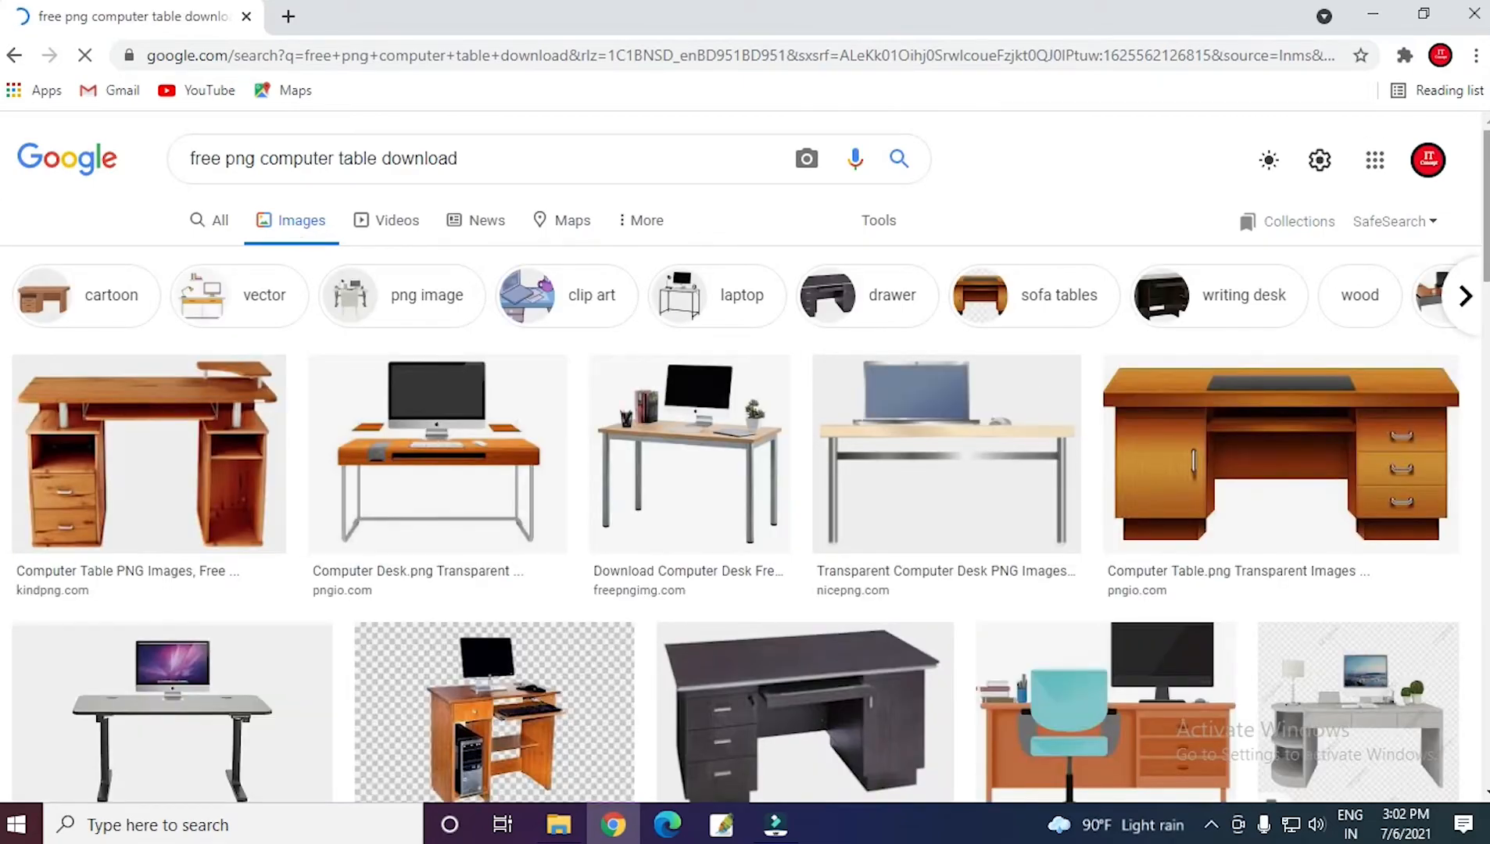
pyautogui.scroll(-10, 743, 457)
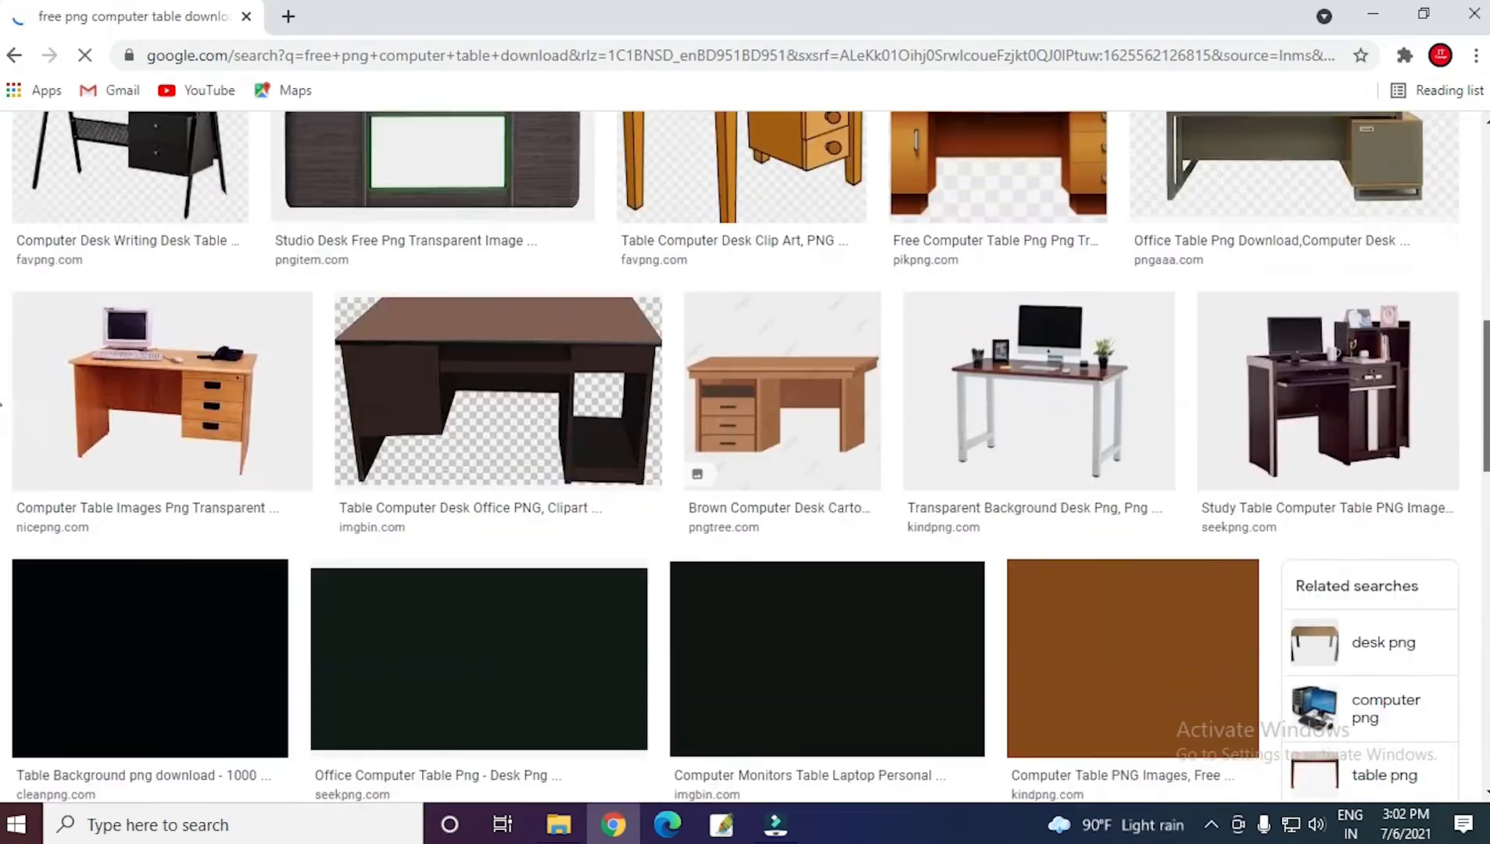
pyautogui.moveTo(1487, 396)
pyautogui.mouseDown()
pyautogui.moveTo(1487, 424)
pyautogui.moveTo(1484, 353)
pyautogui.moveTo(1483, 420)
pyautogui.mouseUp()
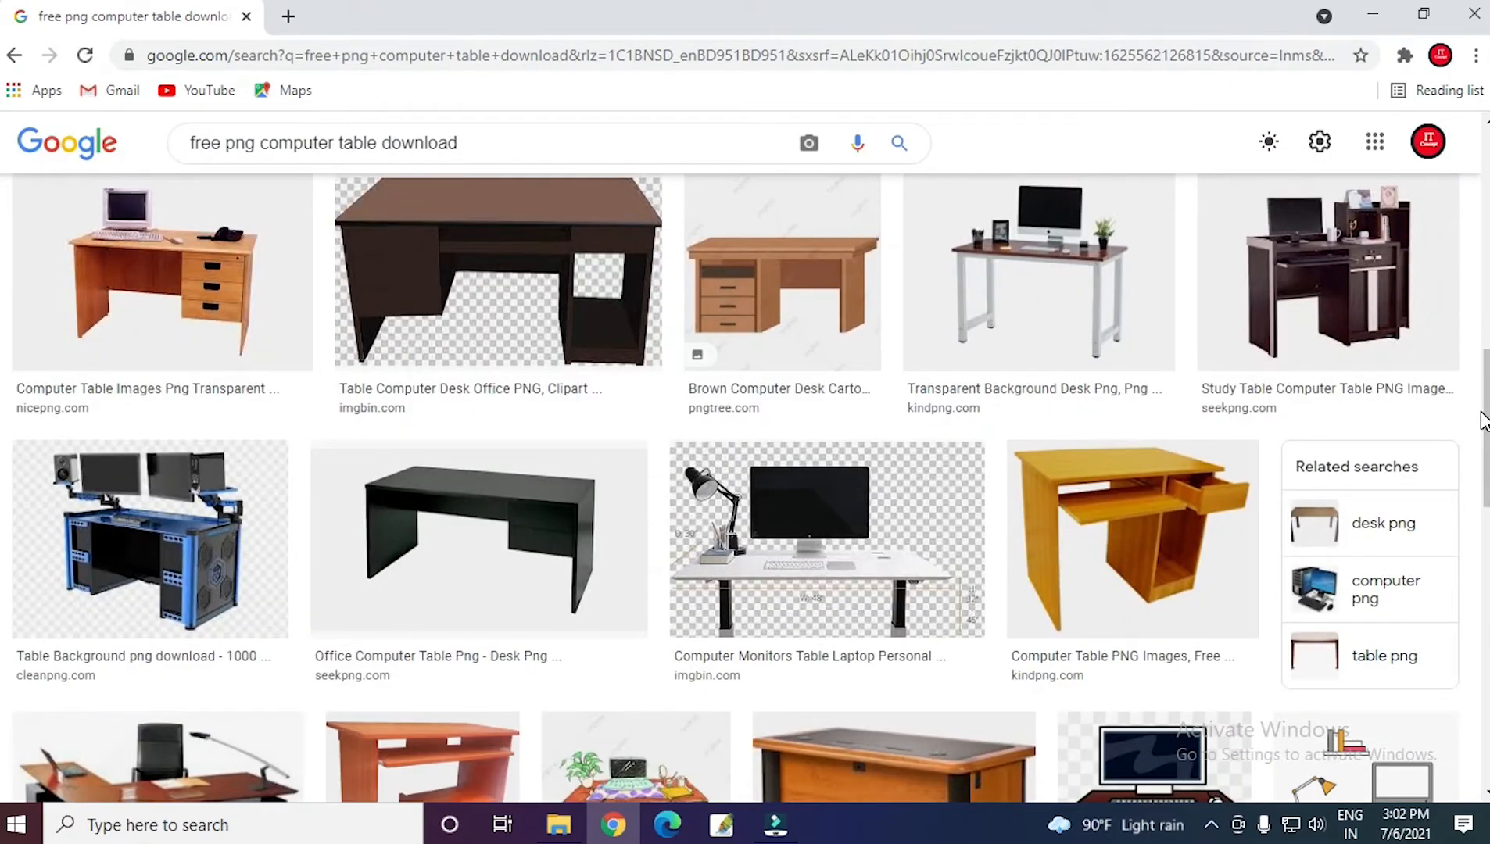
pyautogui.scroll(-5, 1483, 419)
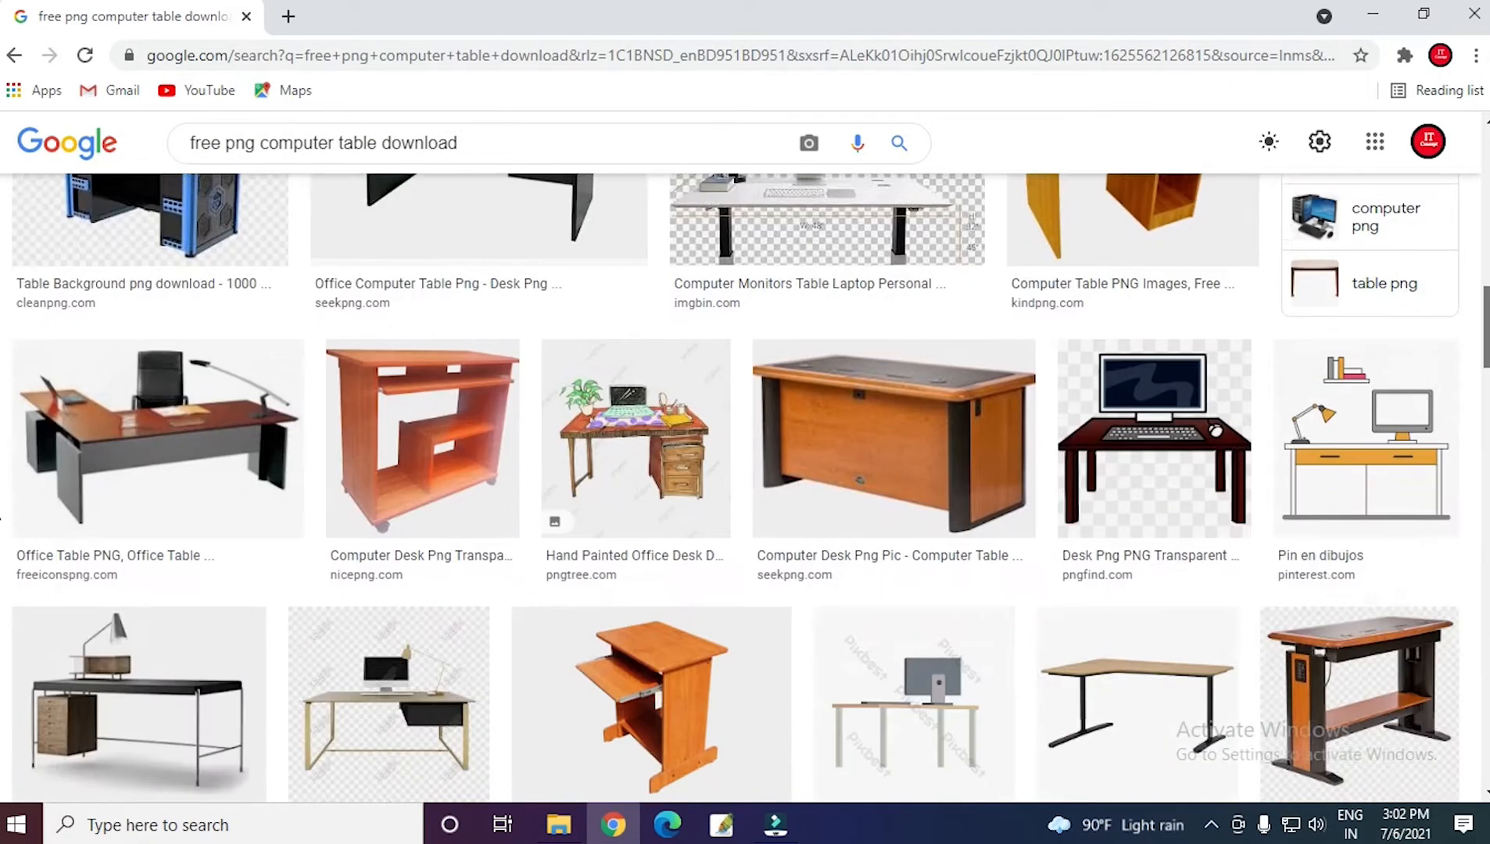
pyautogui.scroll(-12, 734, 489)
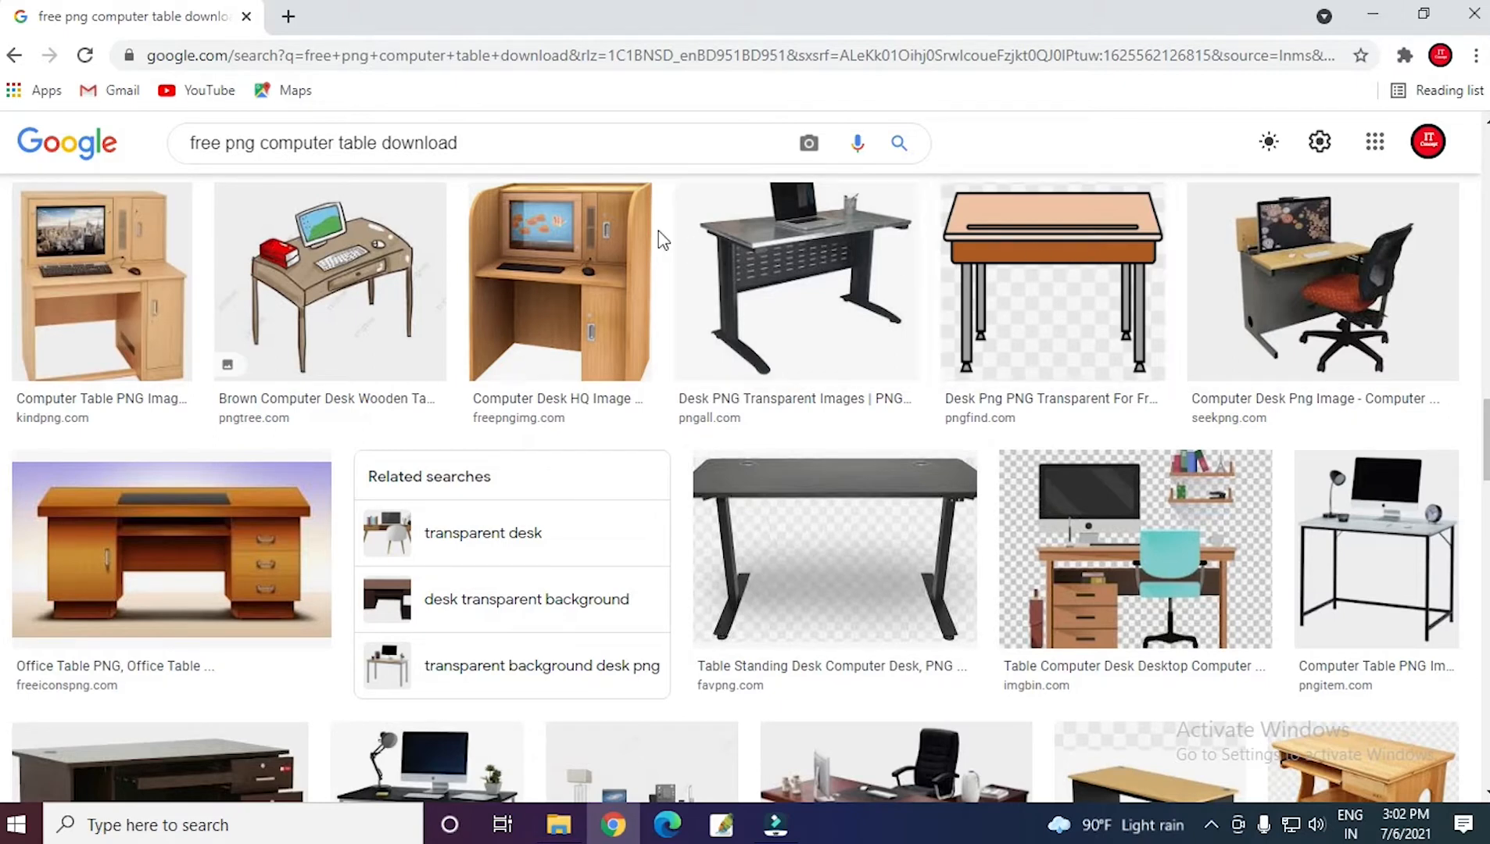
# Search Google Images for "free laptop png" and browse the laptop pictures.
pyautogui.click(486, 145)
pyautogui.press('BackSpace')
pyautogui.press('BackSpace')
pyautogui.press('BackSpace')
pyautogui.press('BackSpace')
pyautogui.press('BackSpace')
pyautogui.press('BackSpace')
pyautogui.press('BackSpace')
pyautogui.press('BackSpace')
pyautogui.press('BackSpace')
pyautogui.press('BackSpace')
pyautogui.press('BackSpace')
pyautogui.press('BackSpace')
pyautogui.press('BackSpace')
pyautogui.press('BackSpace')
pyautogui.press('BackSpace')
pyautogui.press('BackSpace')
pyautogui.press('BackSpace')
pyautogui.press('BackSpace')
pyautogui.press('BackSpace')
pyautogui.press('BackSpace')
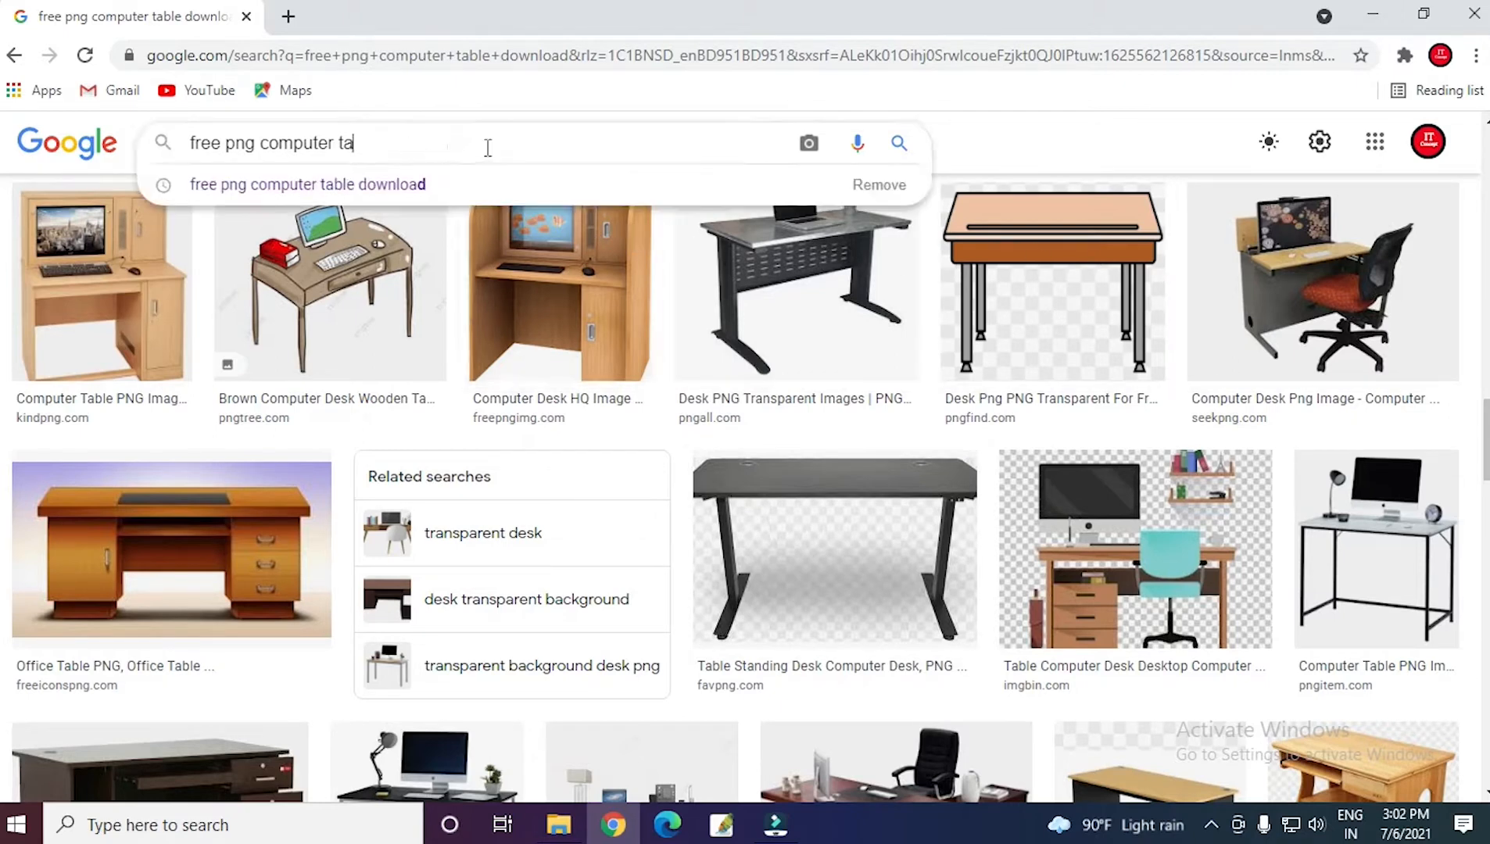
pyautogui.write('fre')
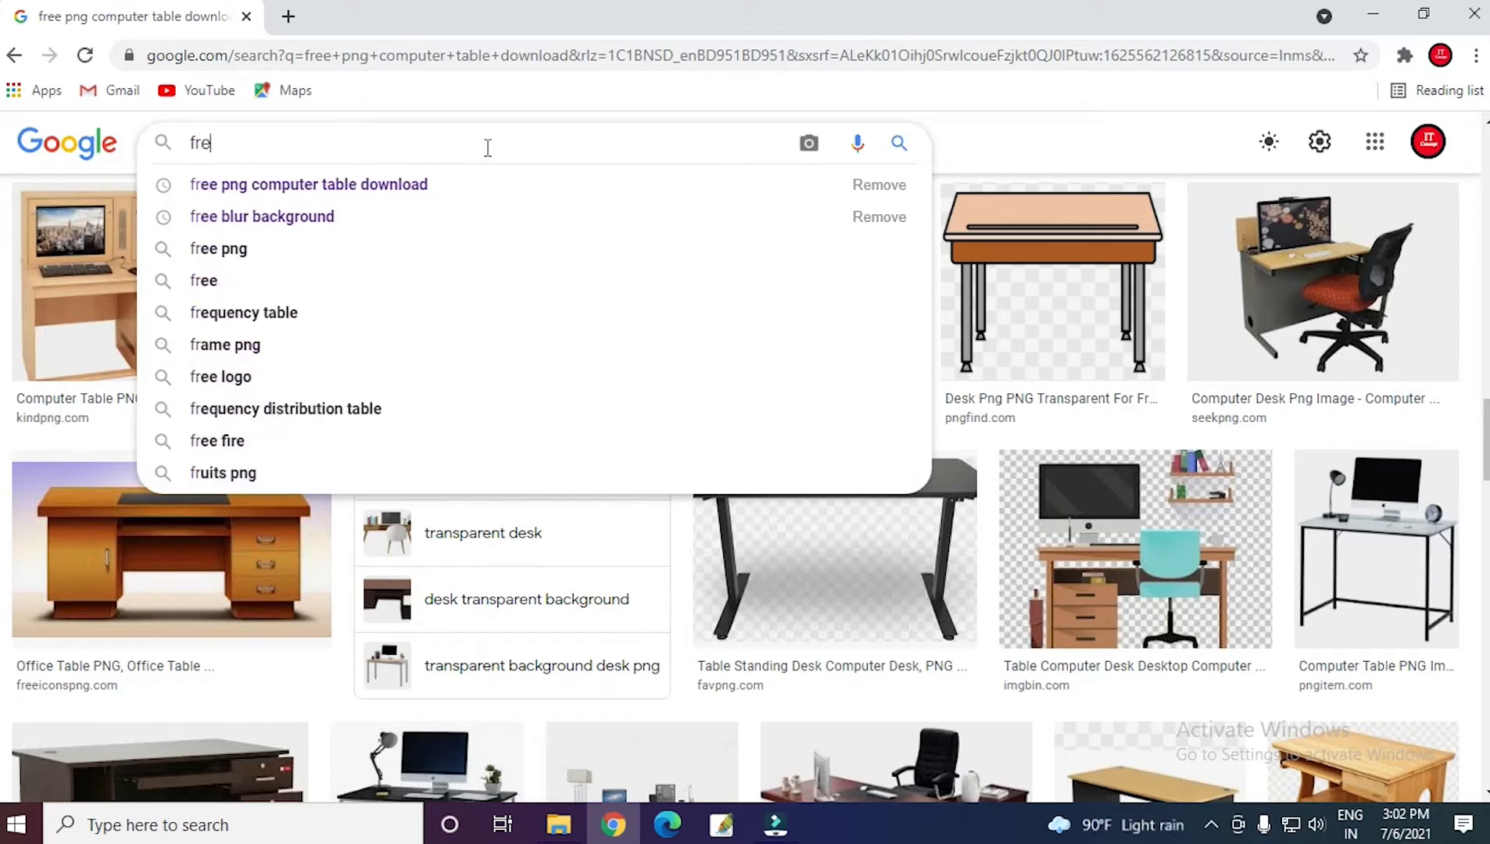
pyautogui.write('e lap')
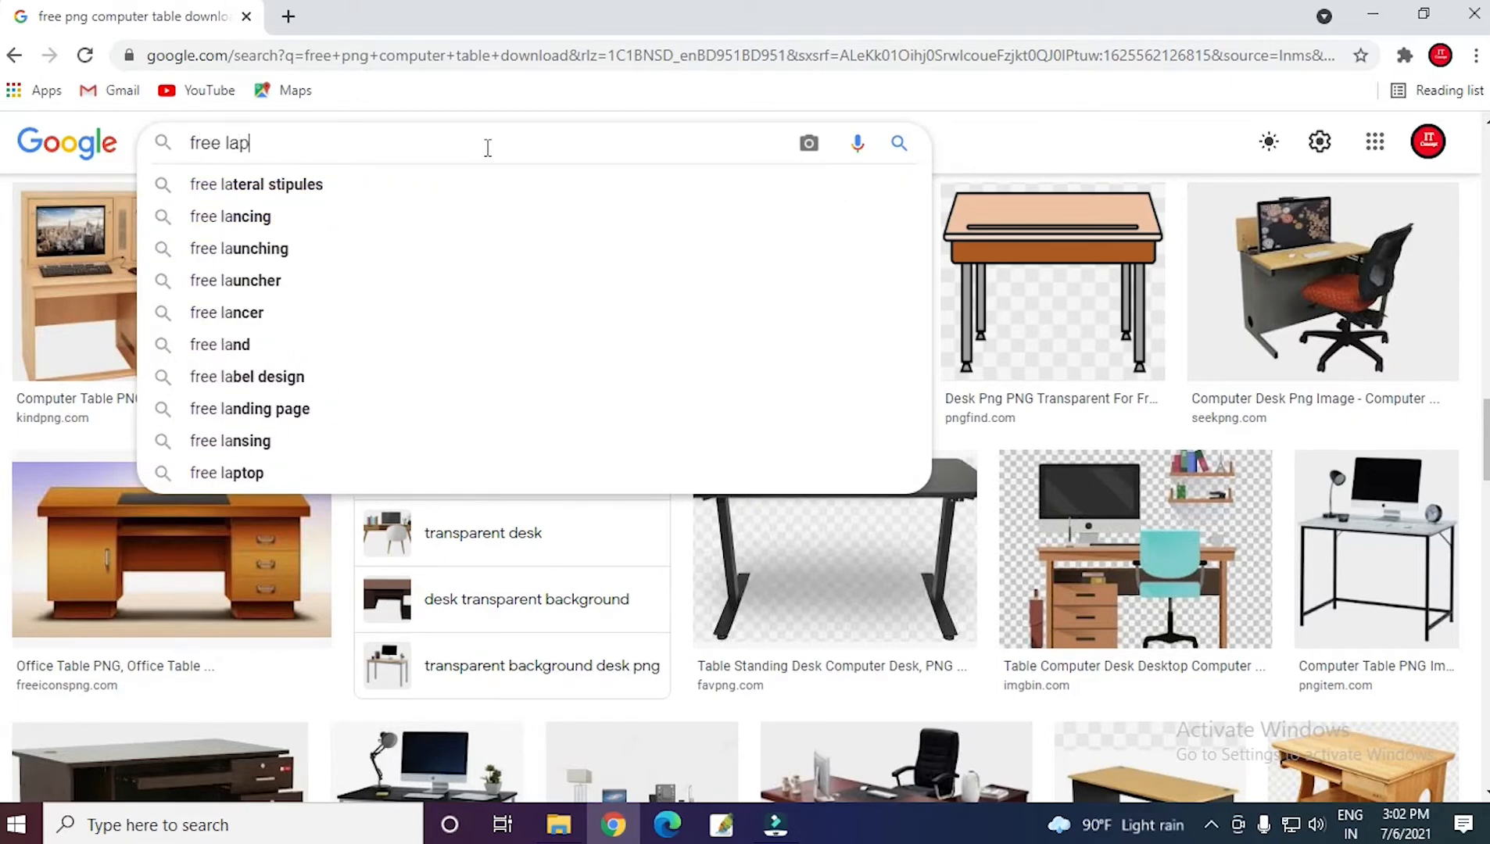
pyautogui.write('top f')
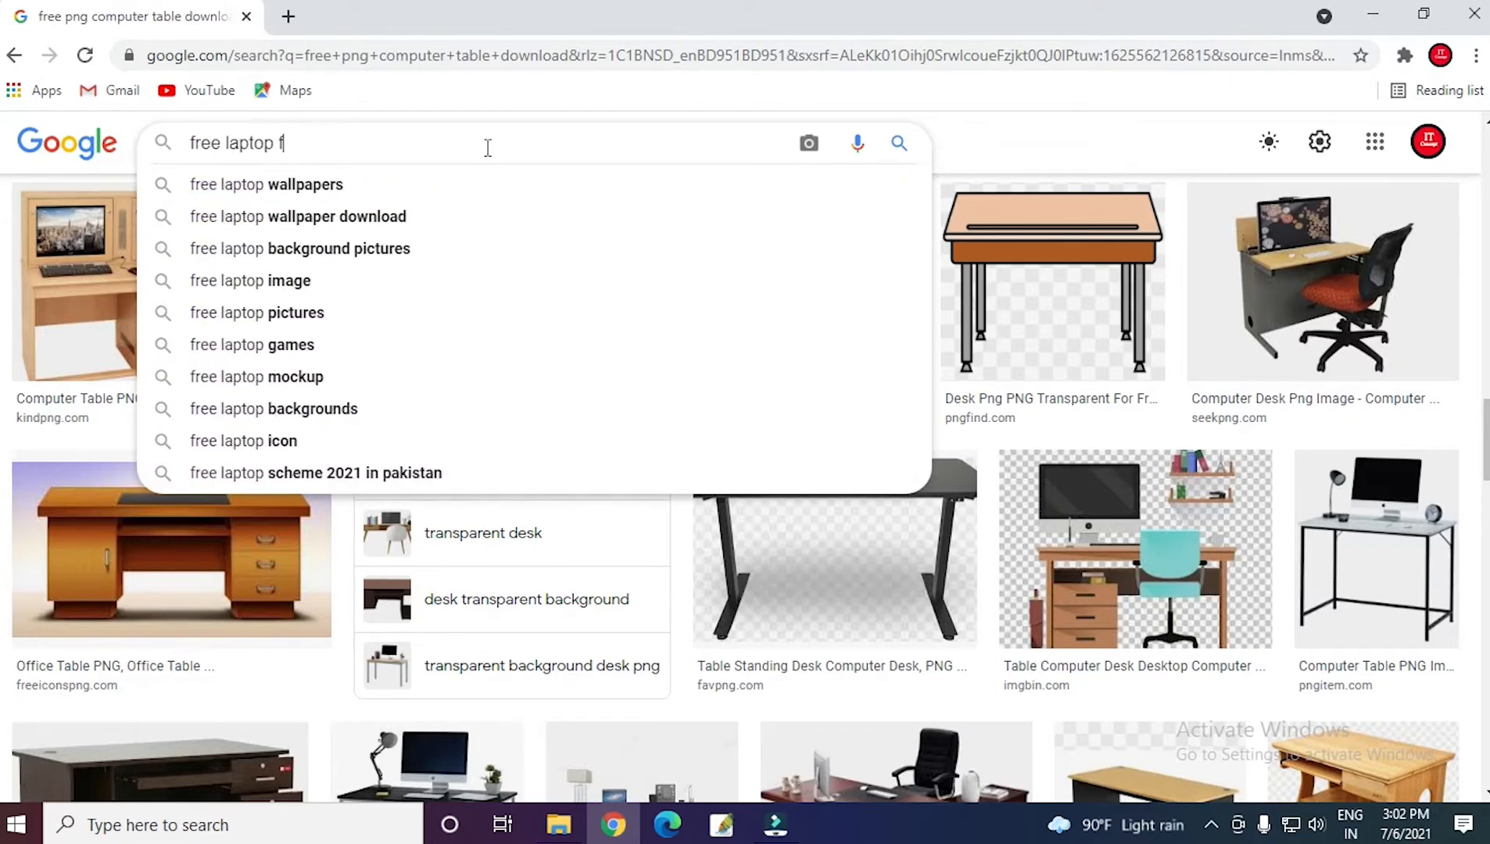
pyautogui.press('BackSpace')
pyautogui.write('png')
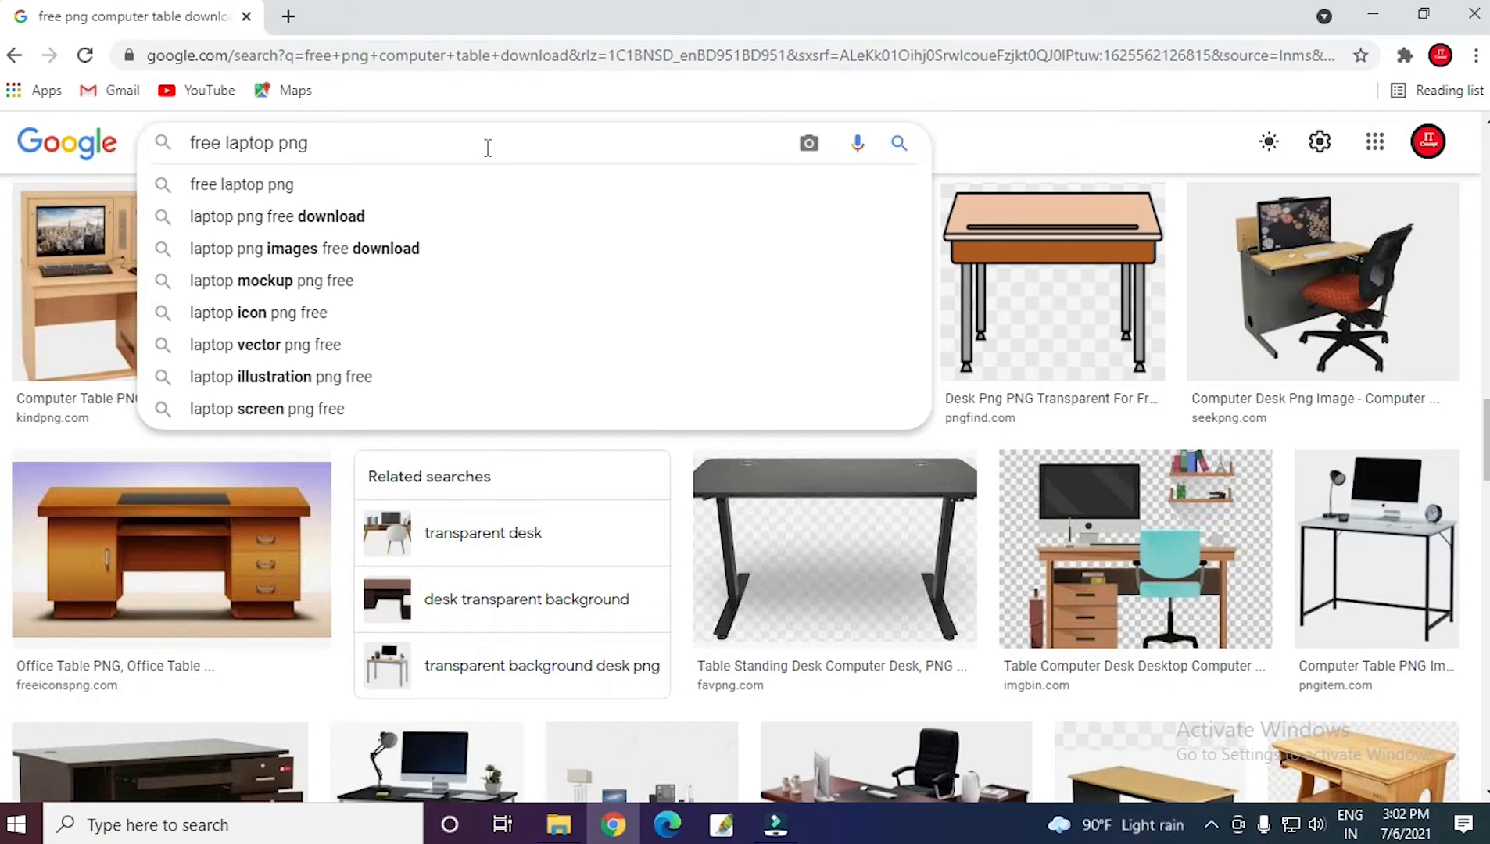
pyautogui.press('Return')
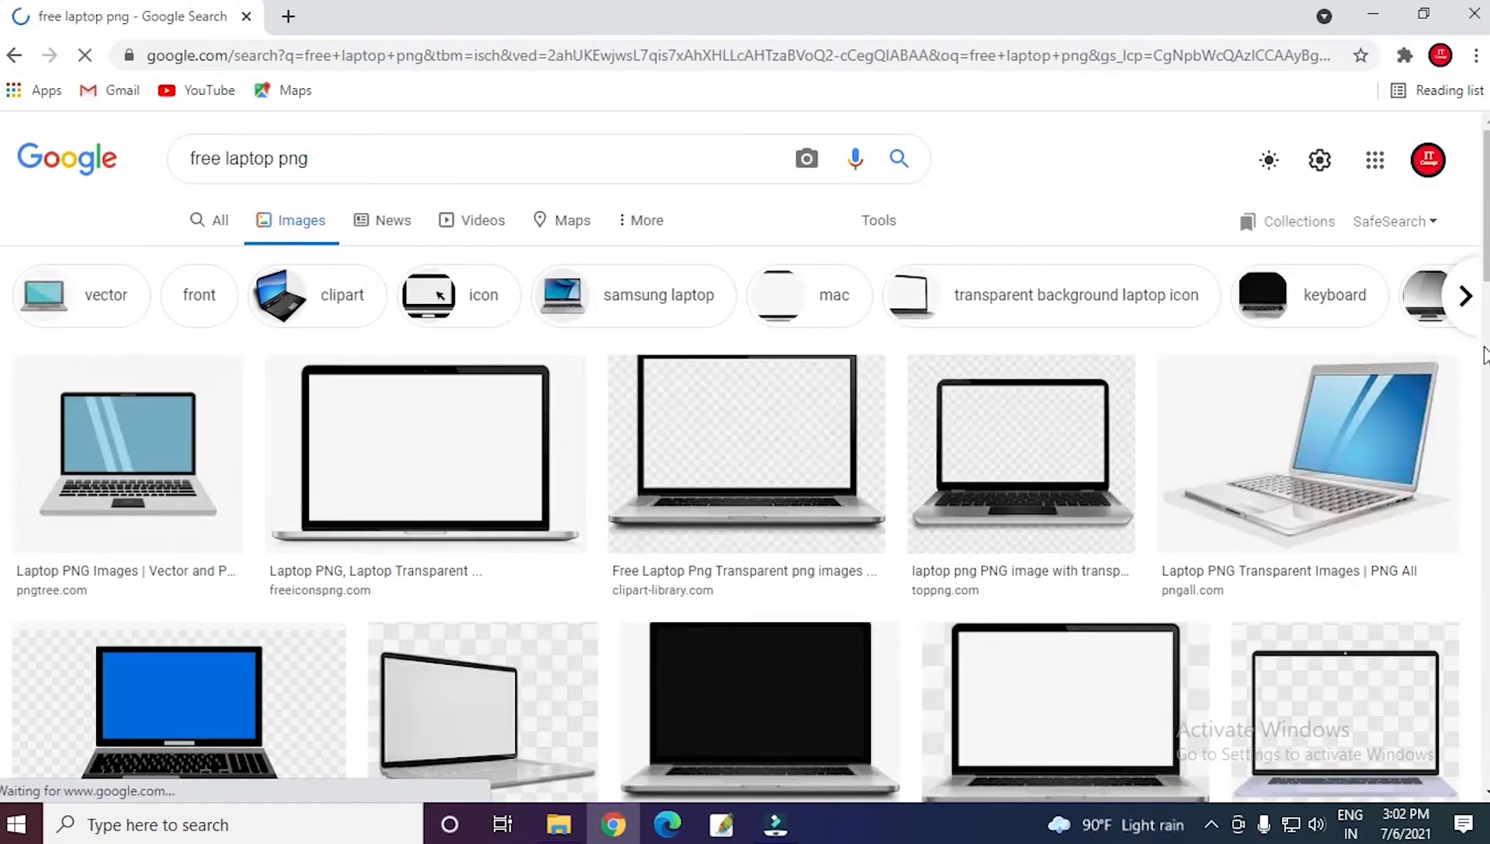
pyautogui.scroll(-2, 745, 469)
pyautogui.scroll(-3, 1, 269)
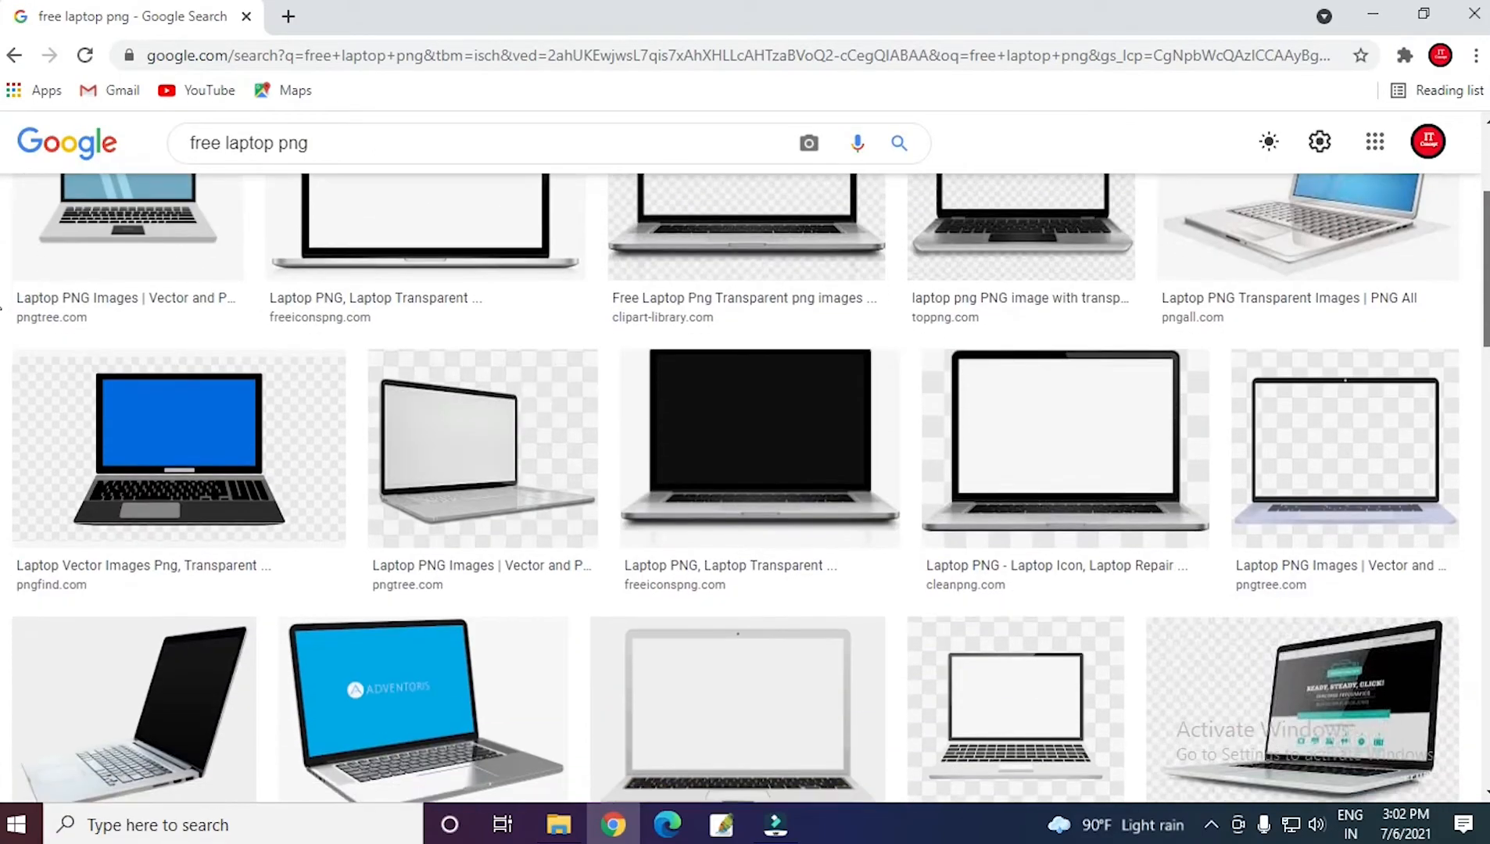
pyautogui.scroll(2, 1, 313)
pyautogui.scroll(-2, 1, 336)
pyautogui.scroll(-15, 2, 336)
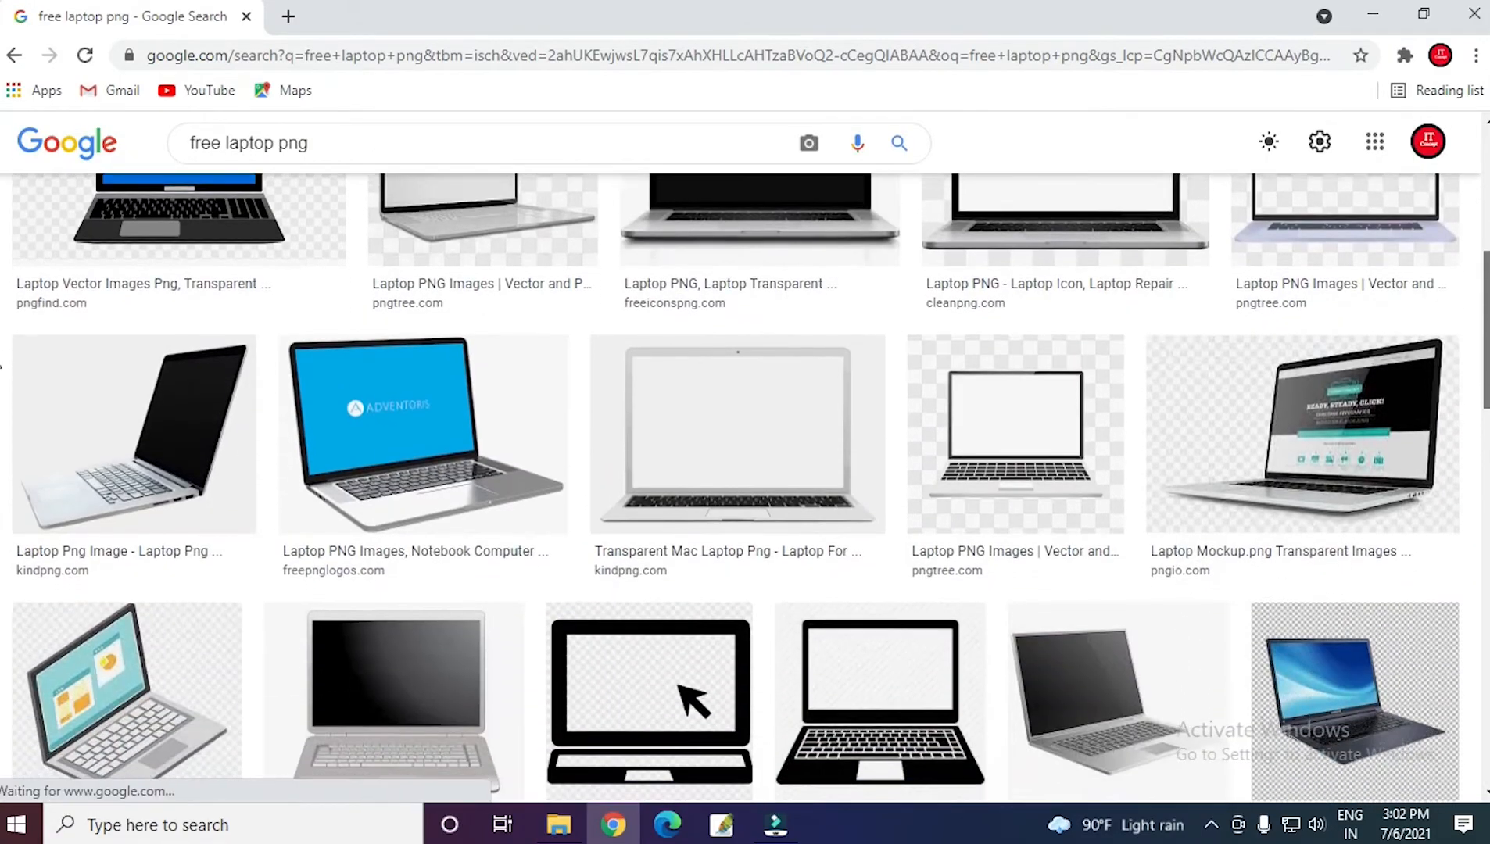
pyautogui.scroll(-3, 2, 569)
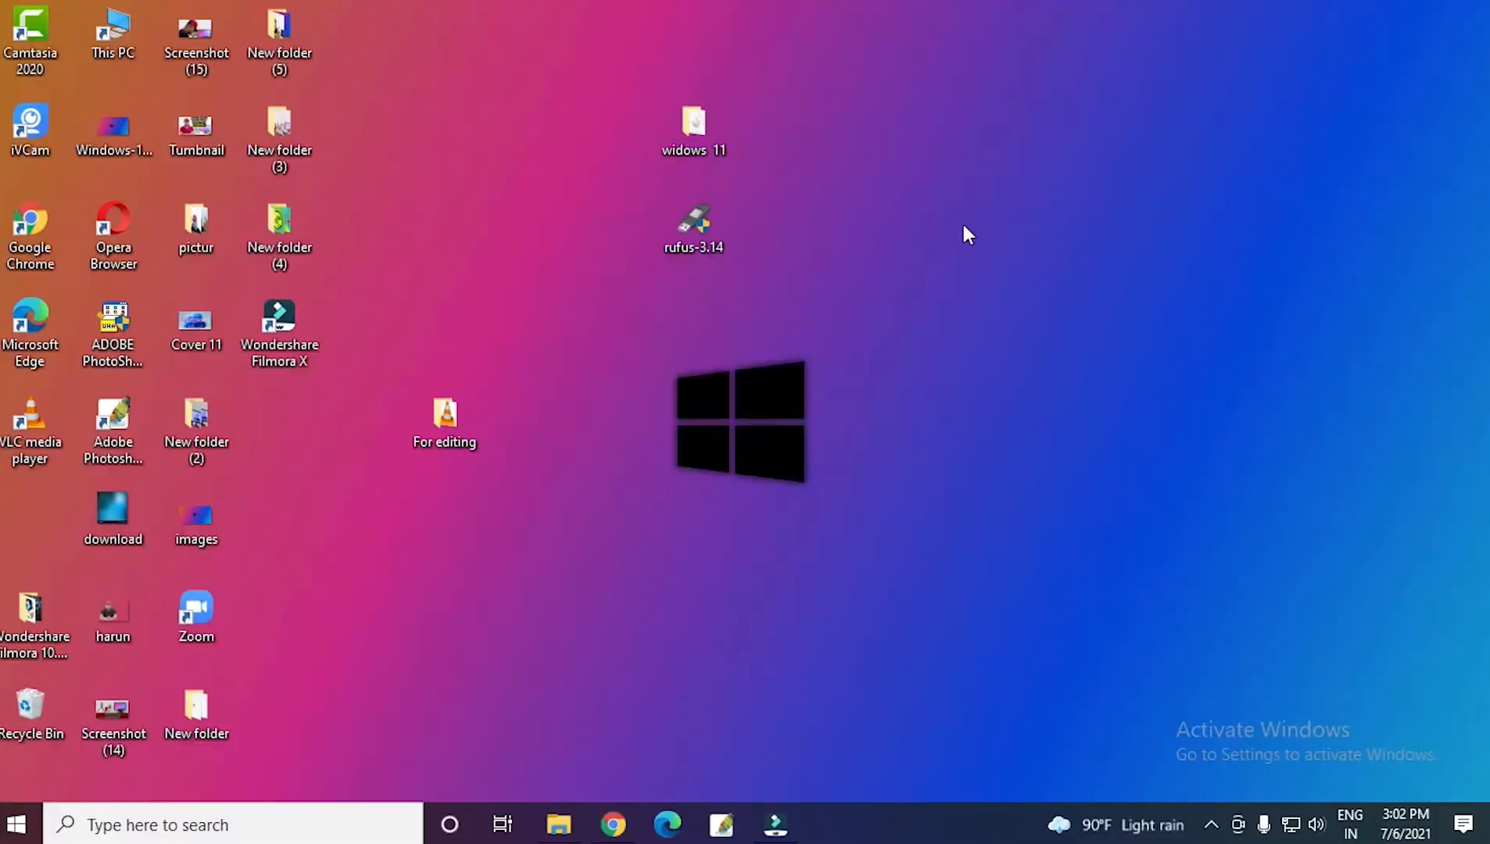
# Check the PNG images in the Png subfolder of the "For editing" desktop folder again.
pyautogui.doubleClick(462, 420)
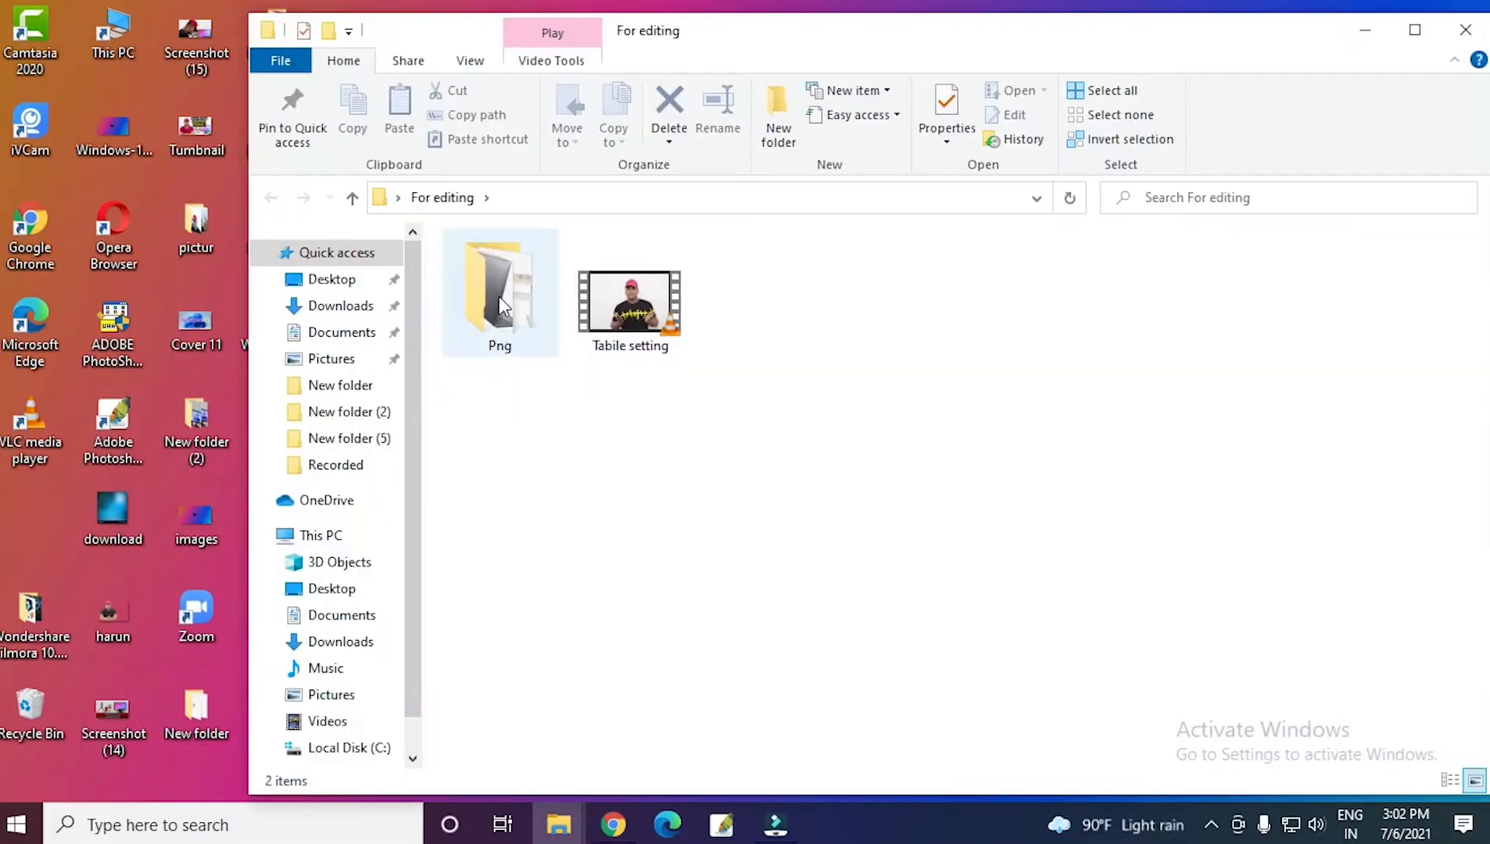
pyautogui.doubleClick(499, 298)
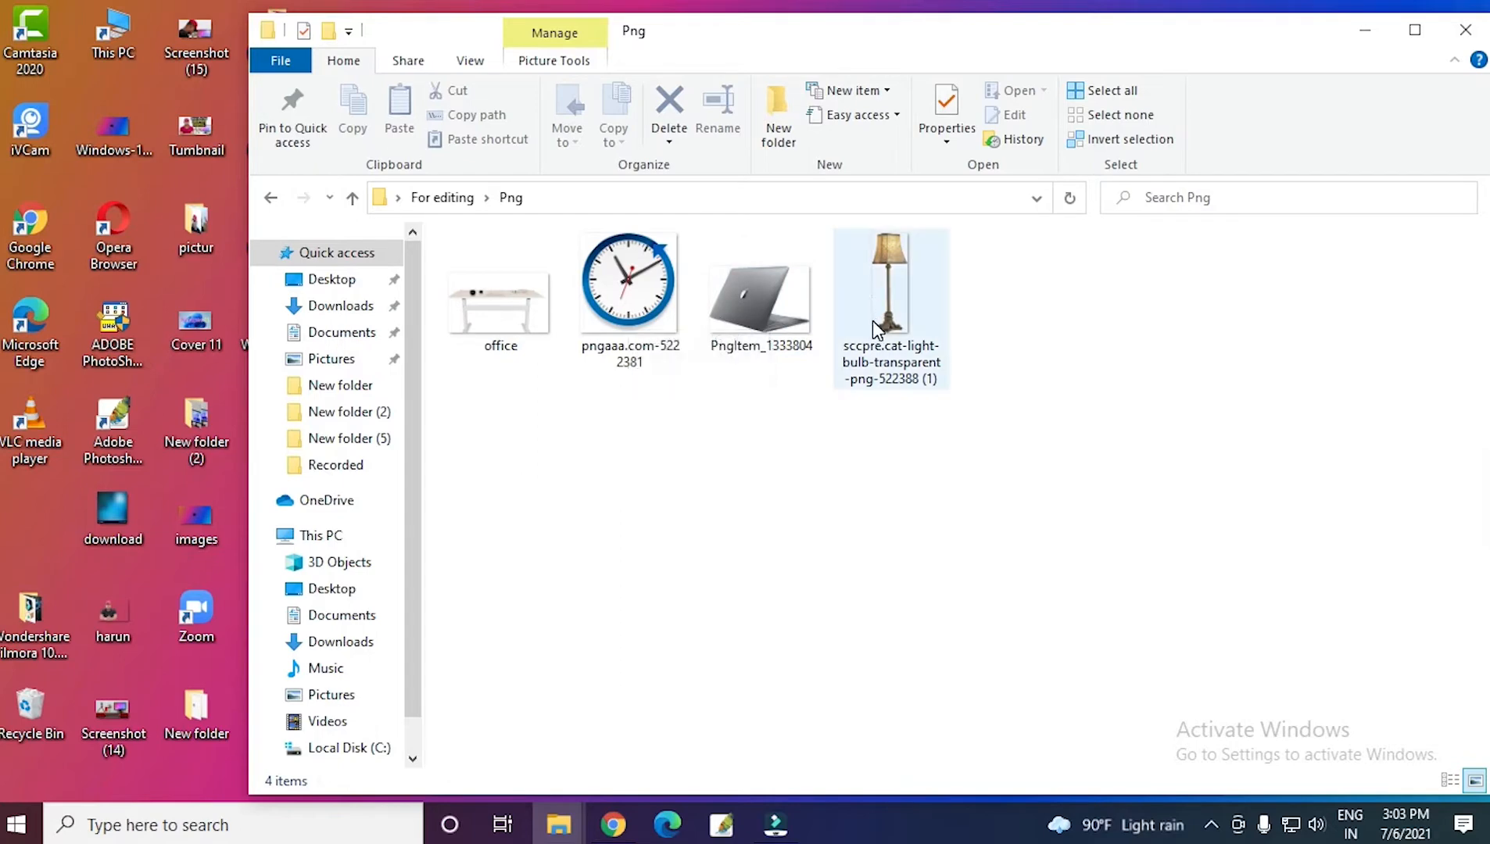
pyautogui.click(1350, 39)
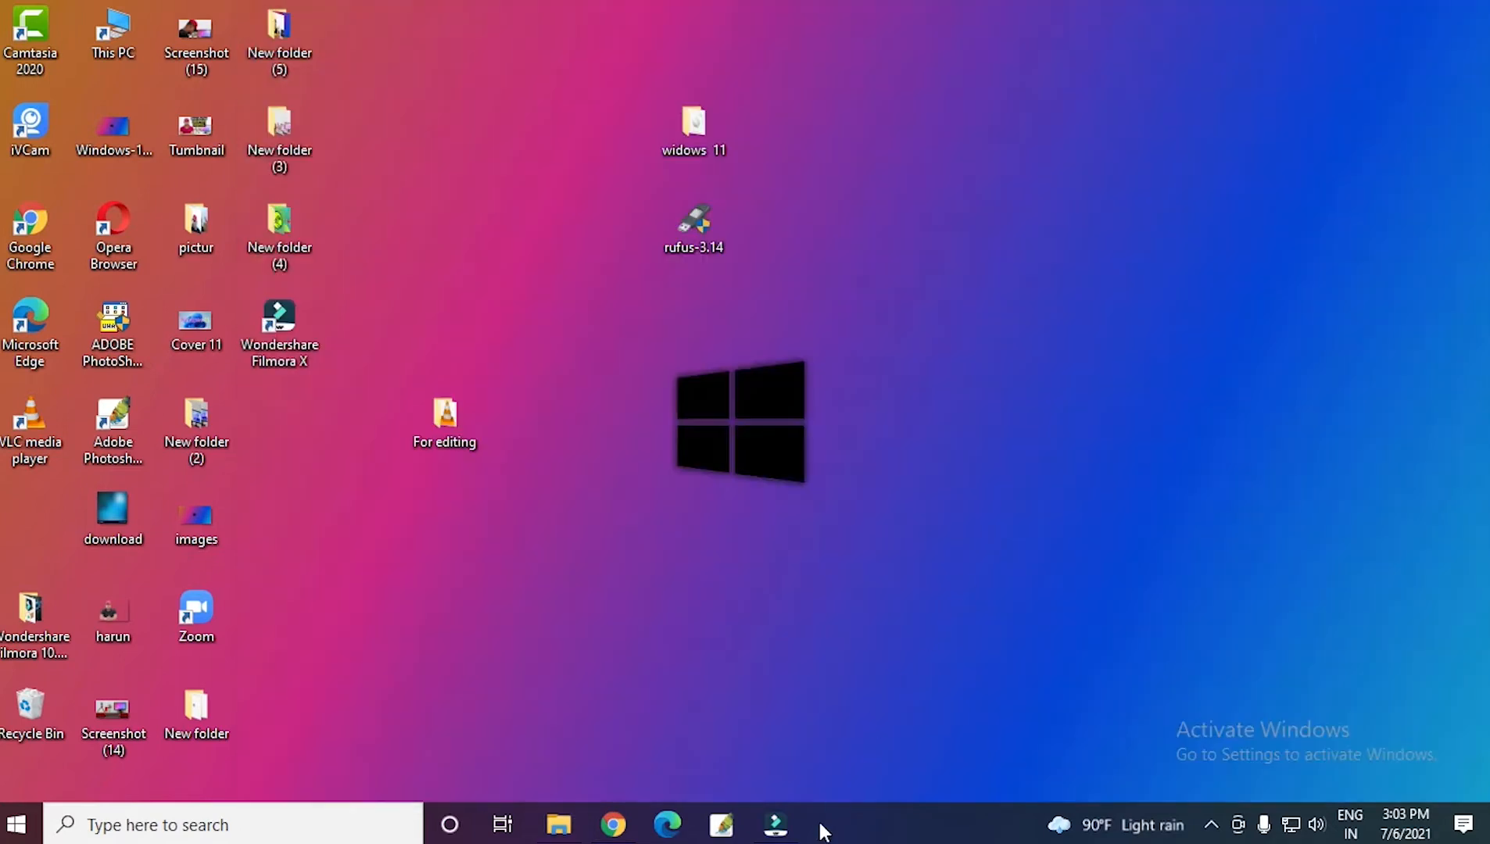
# Switch to Wondershare Filmora and import the "Tabile setting" video from the desktop's "For editing" folder into the project media.
pyautogui.click(796, 832)
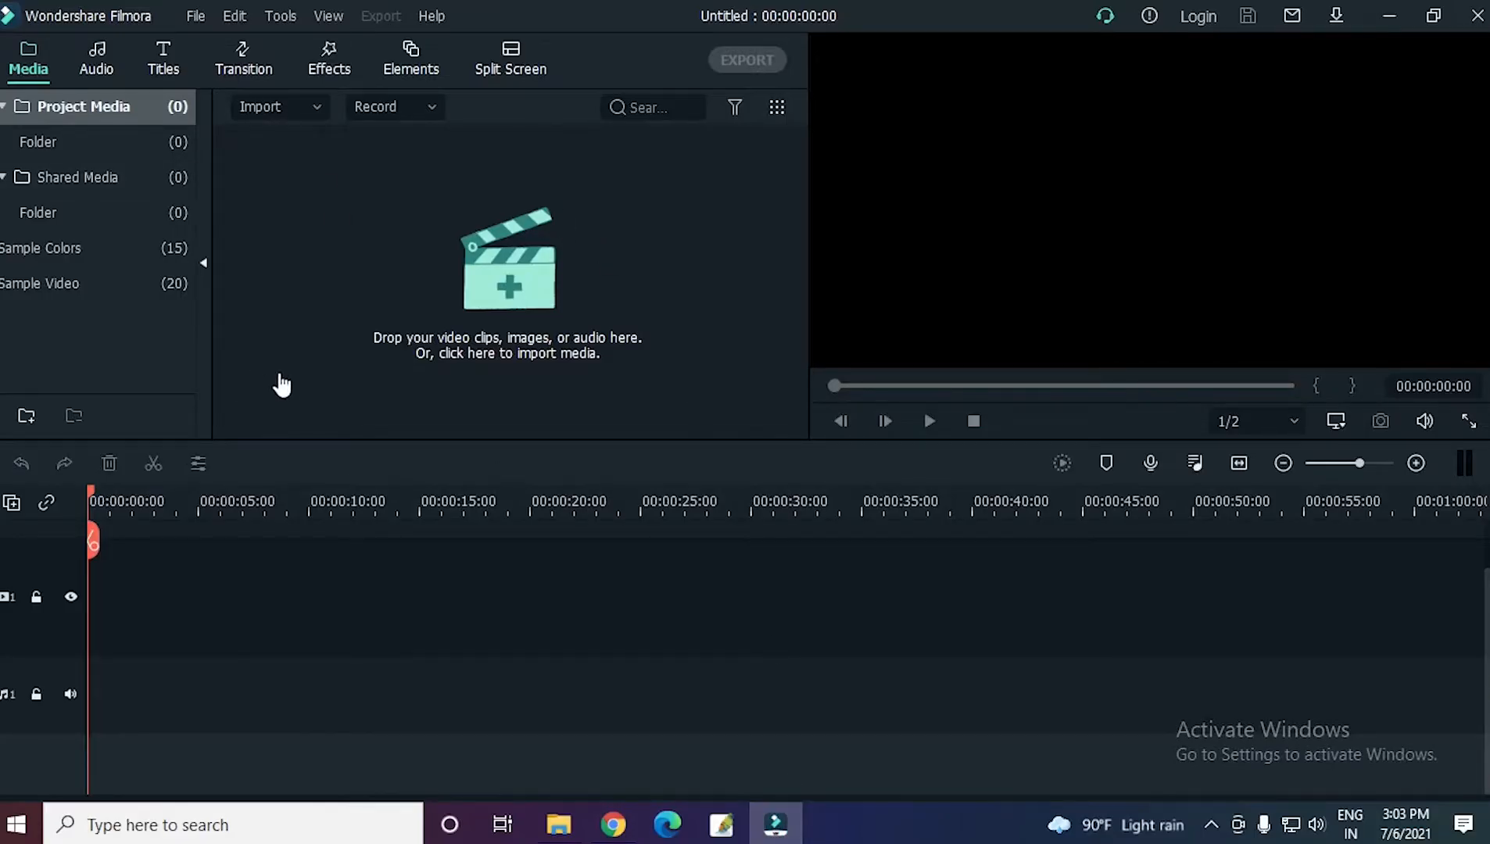
pyautogui.click(361, 226)
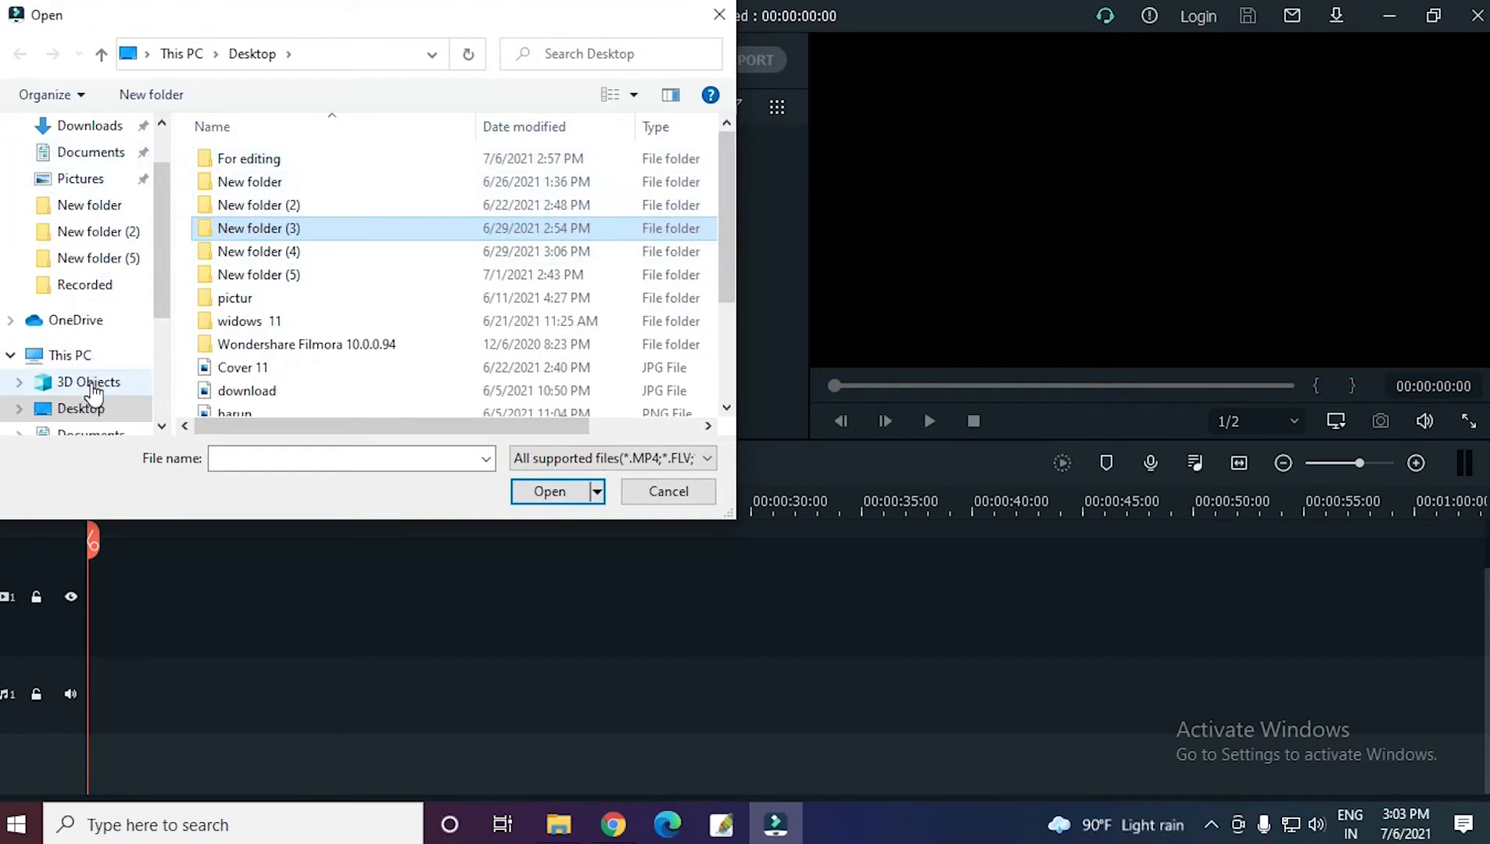
pyautogui.click(85, 408)
pyautogui.moveTo(721, 204)
pyautogui.mouseDown()
pyautogui.moveTo(745, 312)
pyautogui.moveTo(735, 188)
pyautogui.mouseUp()
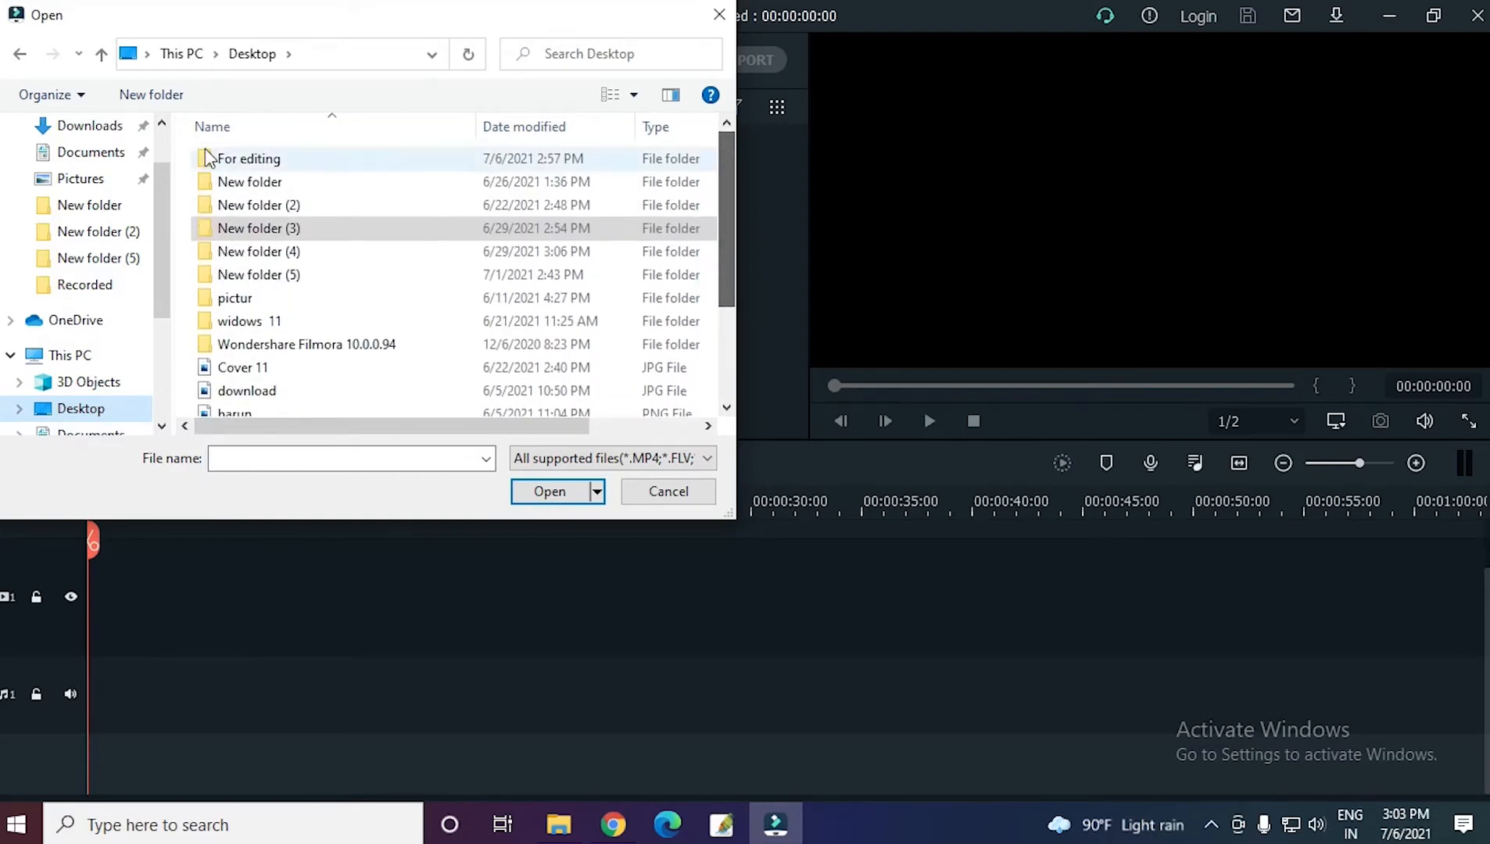
pyautogui.doubleClick(229, 165)
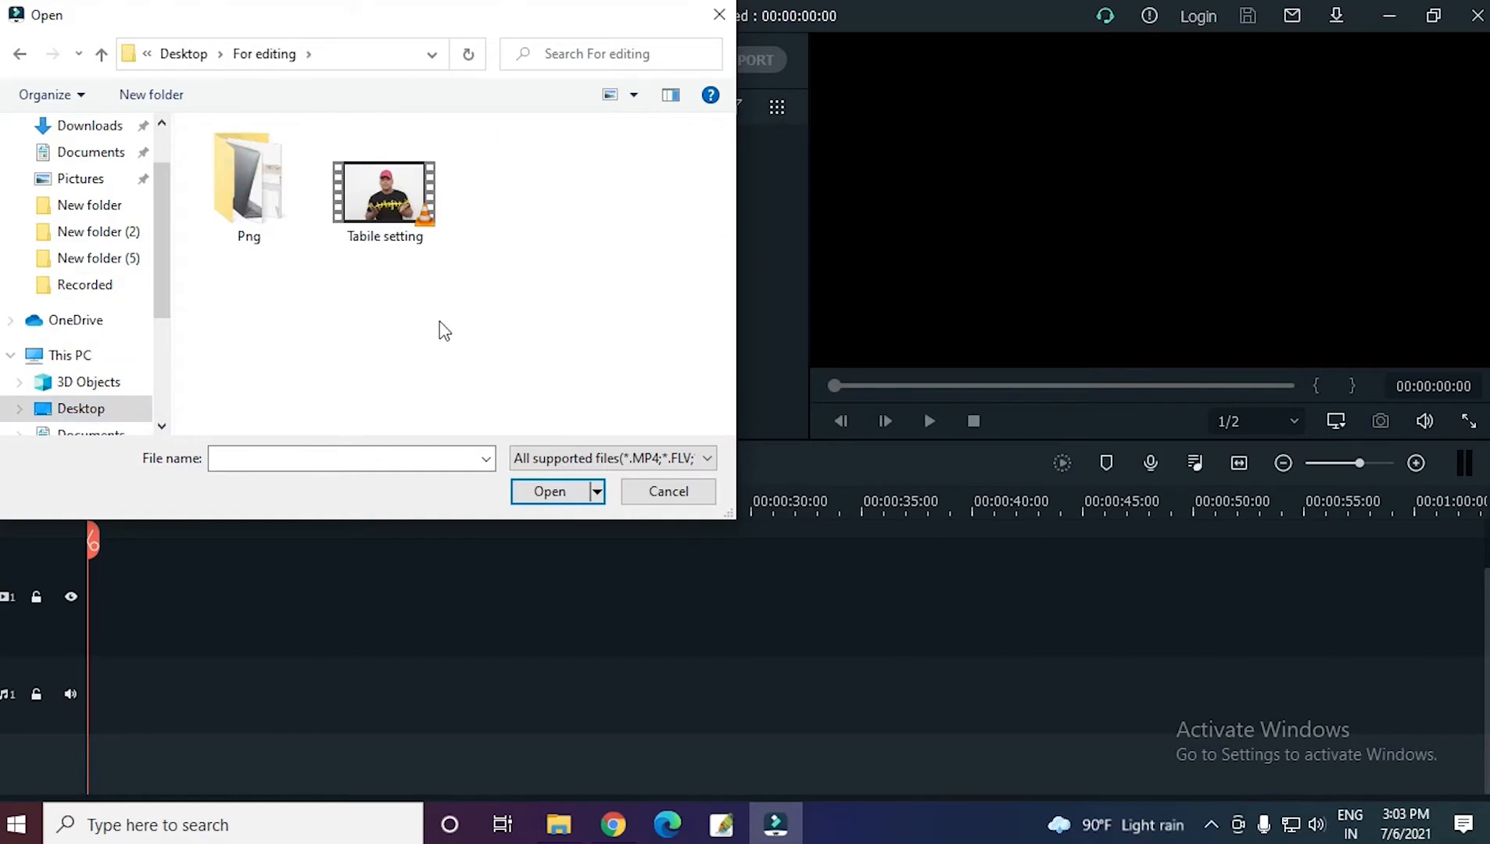
pyautogui.doubleClick(380, 205)
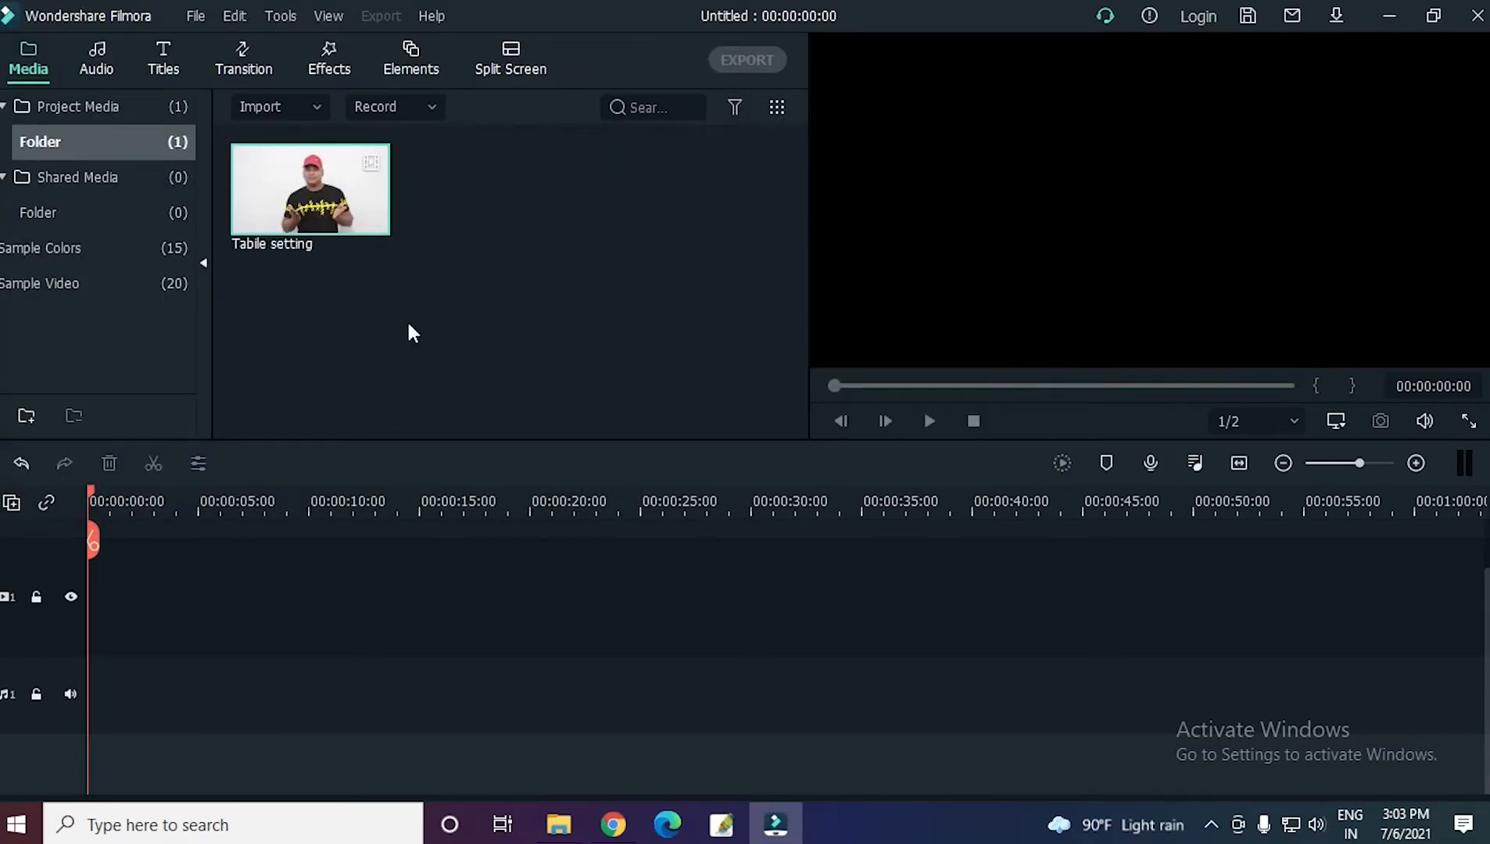
# Import the four PNG images of the table, clock, laptop and lamp from the Png subfolder into the project media.
pyautogui.doubleClick(286, 305)
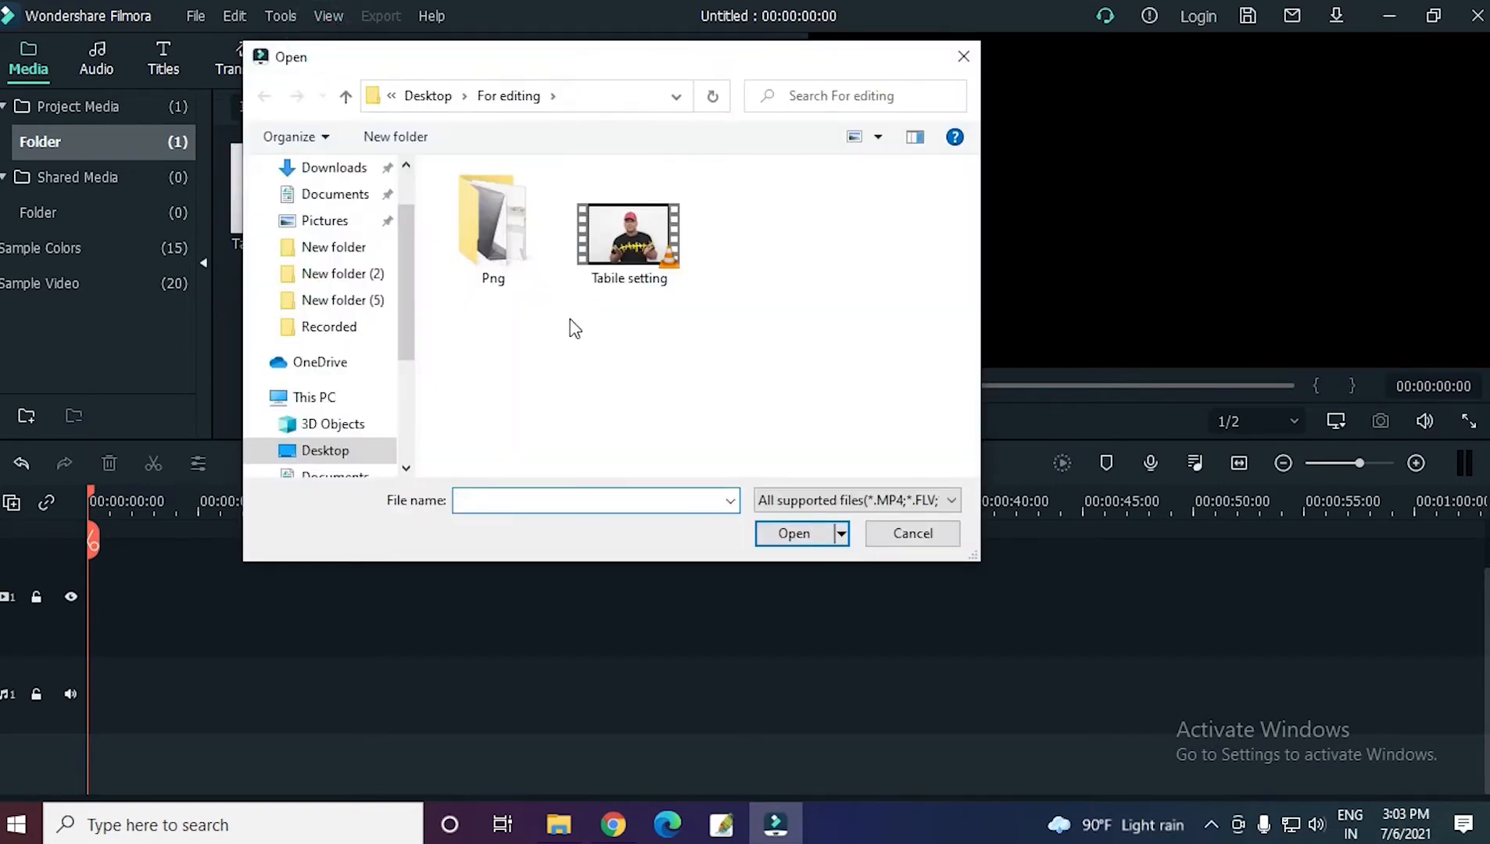
pyautogui.doubleClick(500, 274)
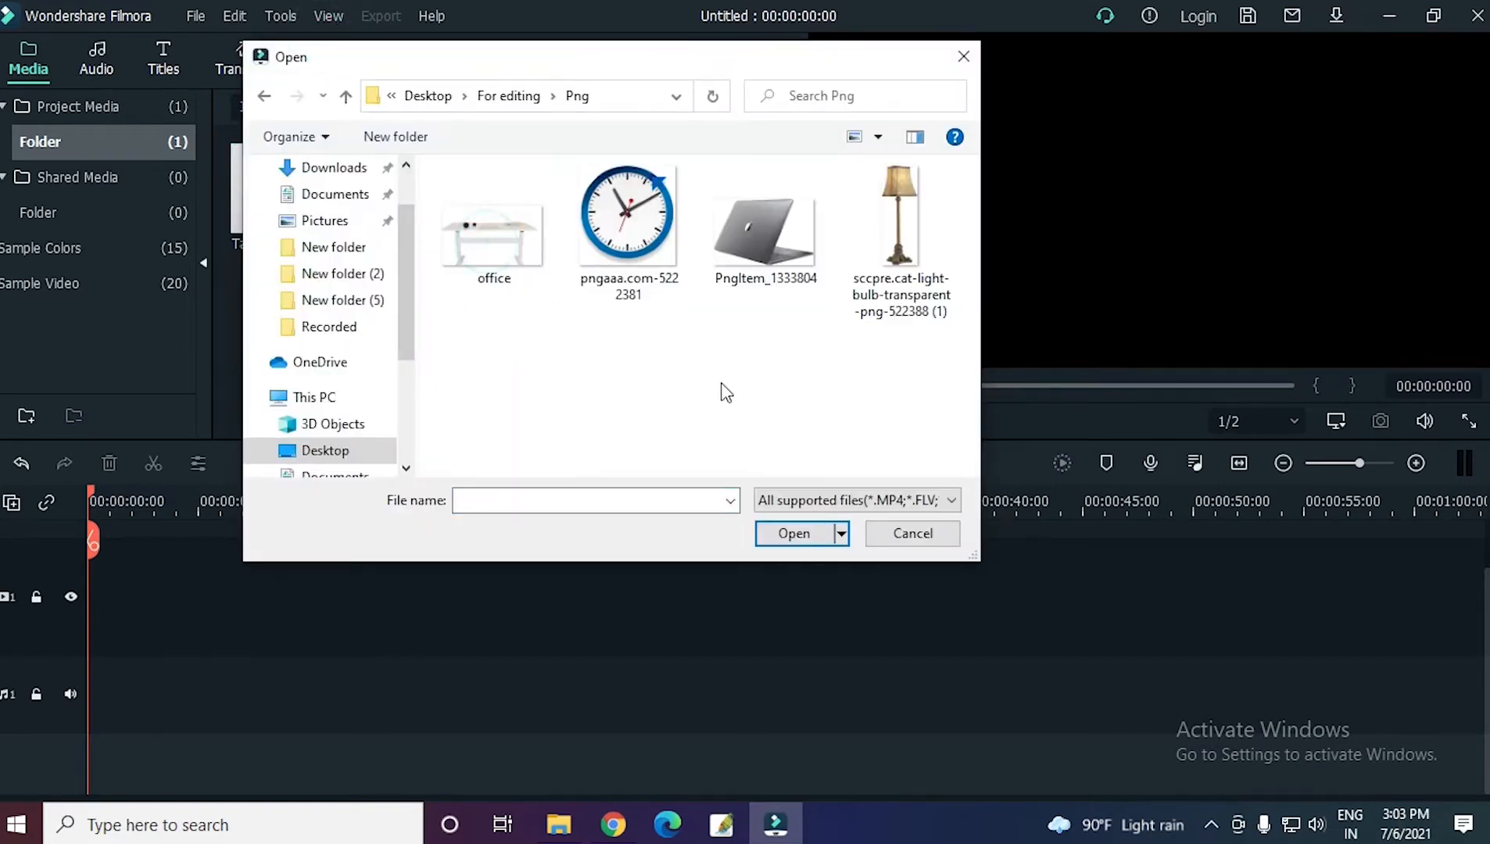
pyautogui.moveTo(961, 369); pyautogui.dragTo(442, 166)
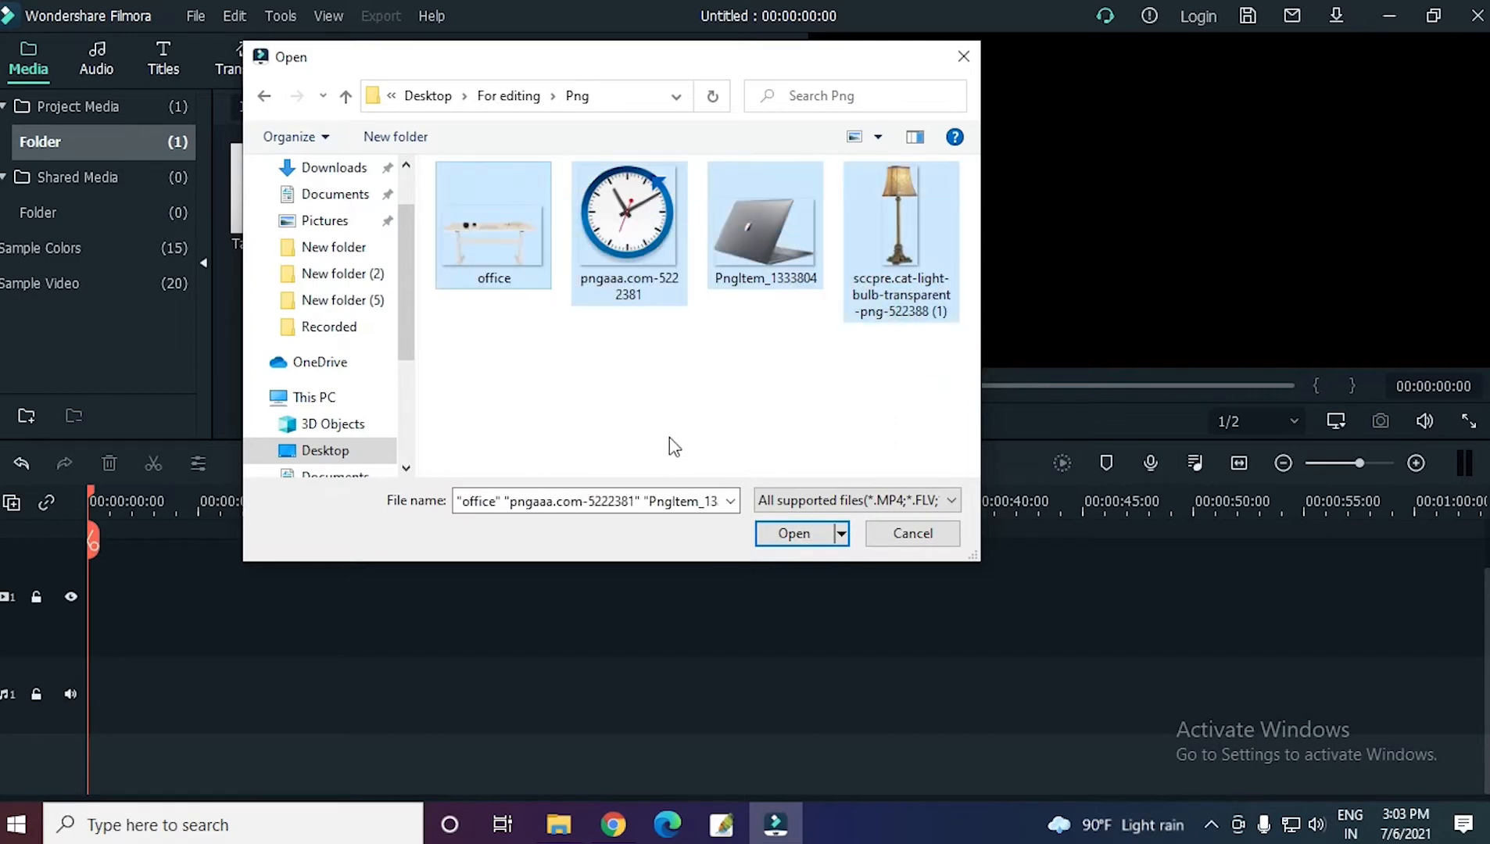
pyautogui.click(806, 540)
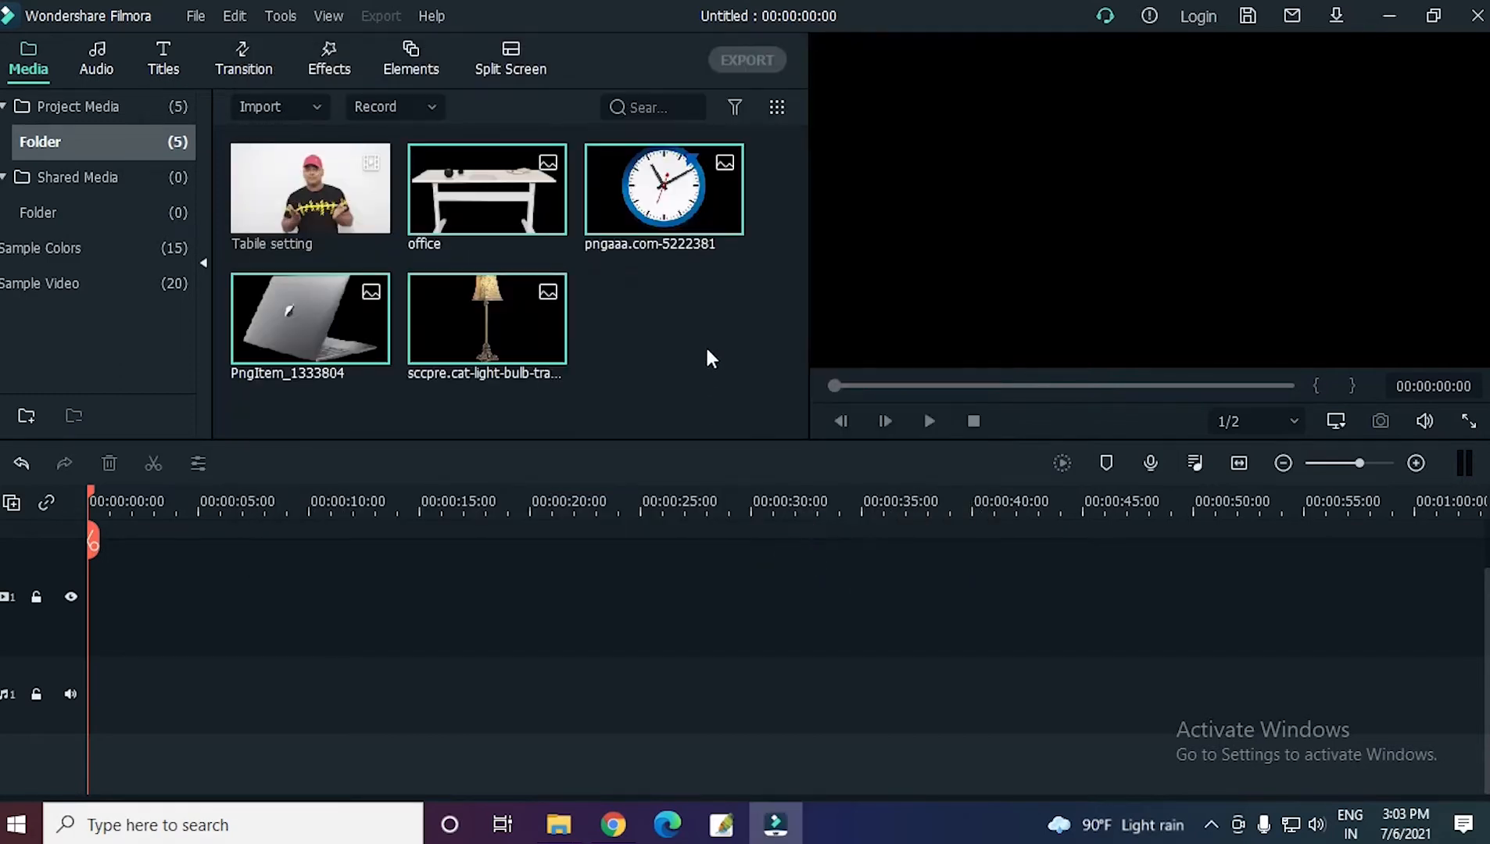
pyautogui.click(707, 350)
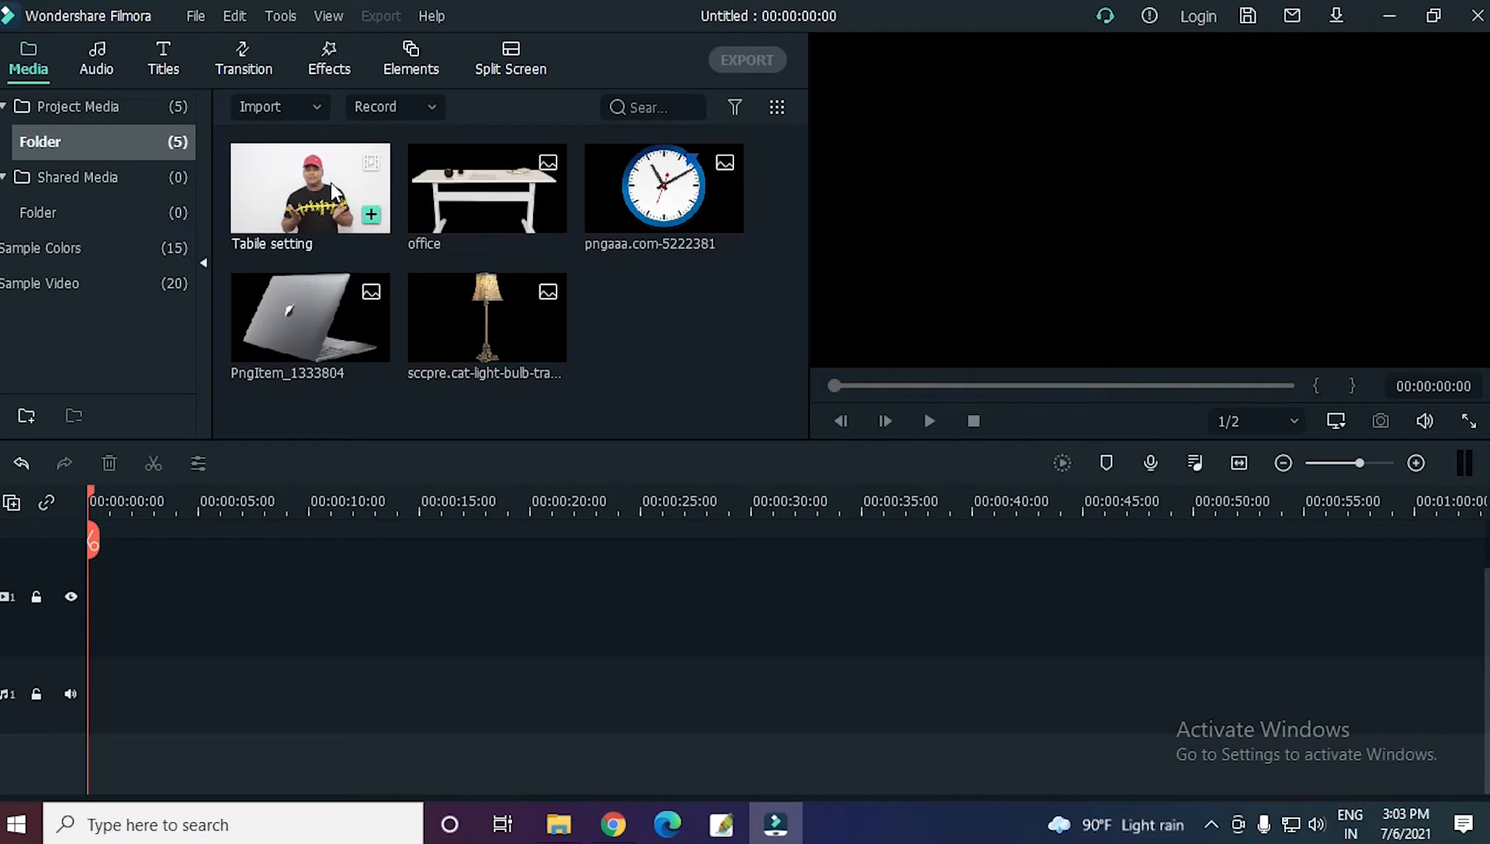
# Place the "Tabile setting" video at the start of the timeline and the office table image on the track above it.
pyautogui.moveTo(318, 188); pyautogui.dragTo(117, 559)
pyautogui.click(114, 552)
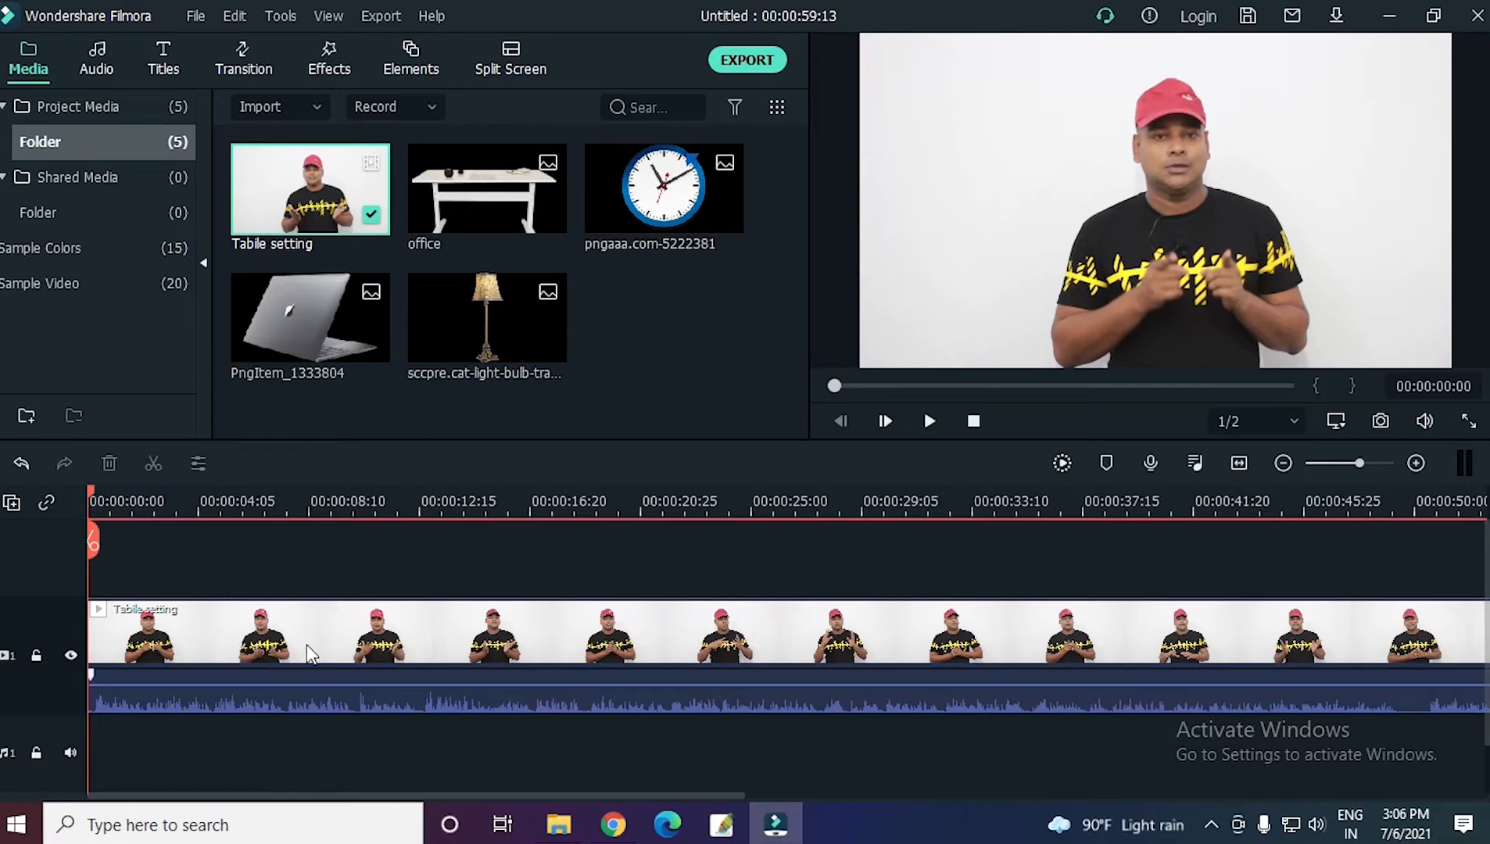
pyautogui.moveTo(490, 185); pyautogui.dragTo(81, 558)
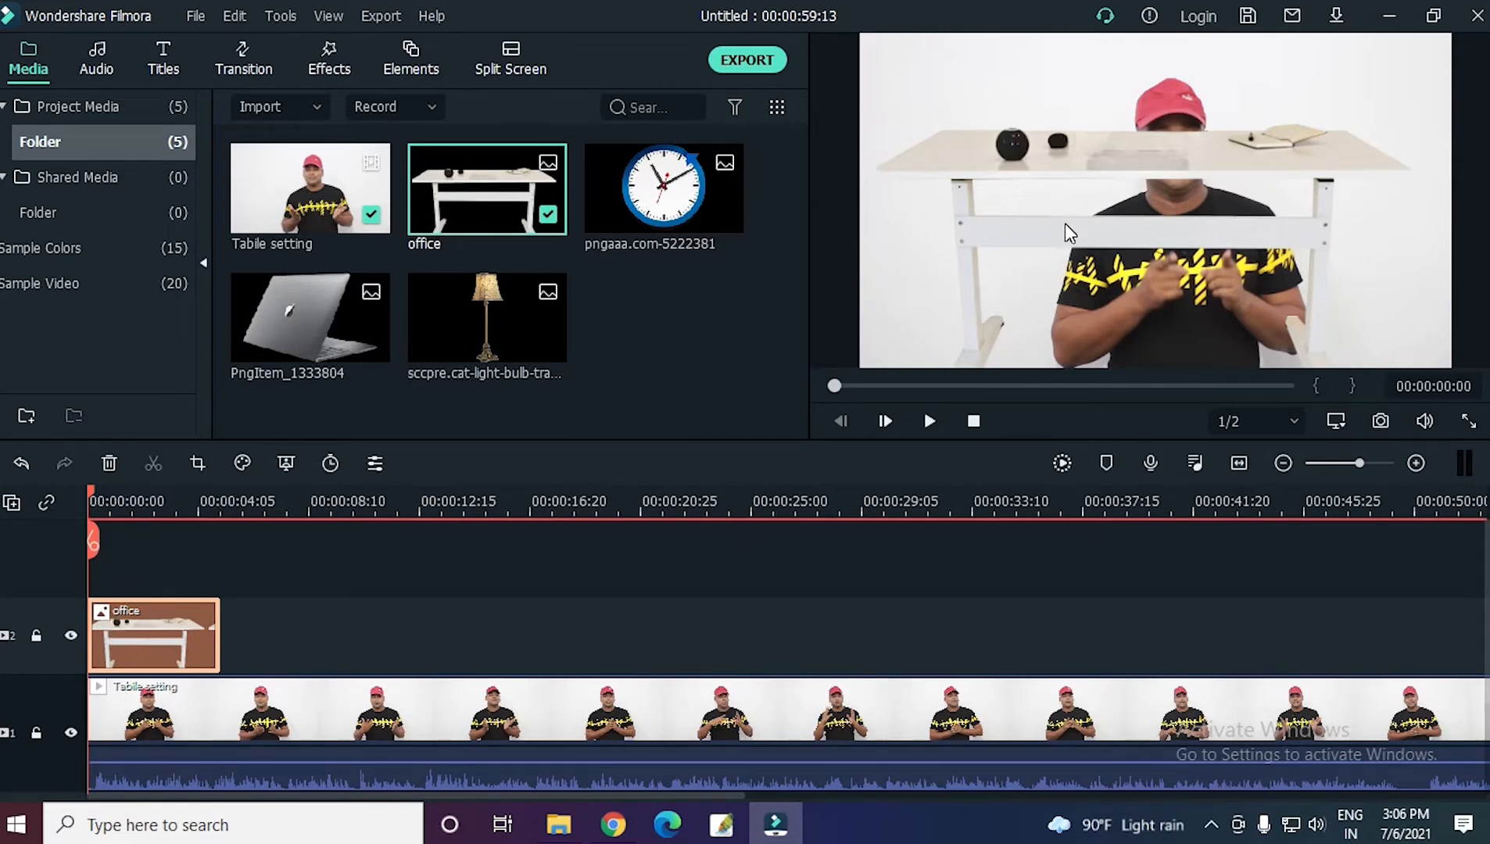
# Move the table image down in front of the presenter, scale it down slightly and check the result in full screen.
pyautogui.doubleClick(1131, 152)
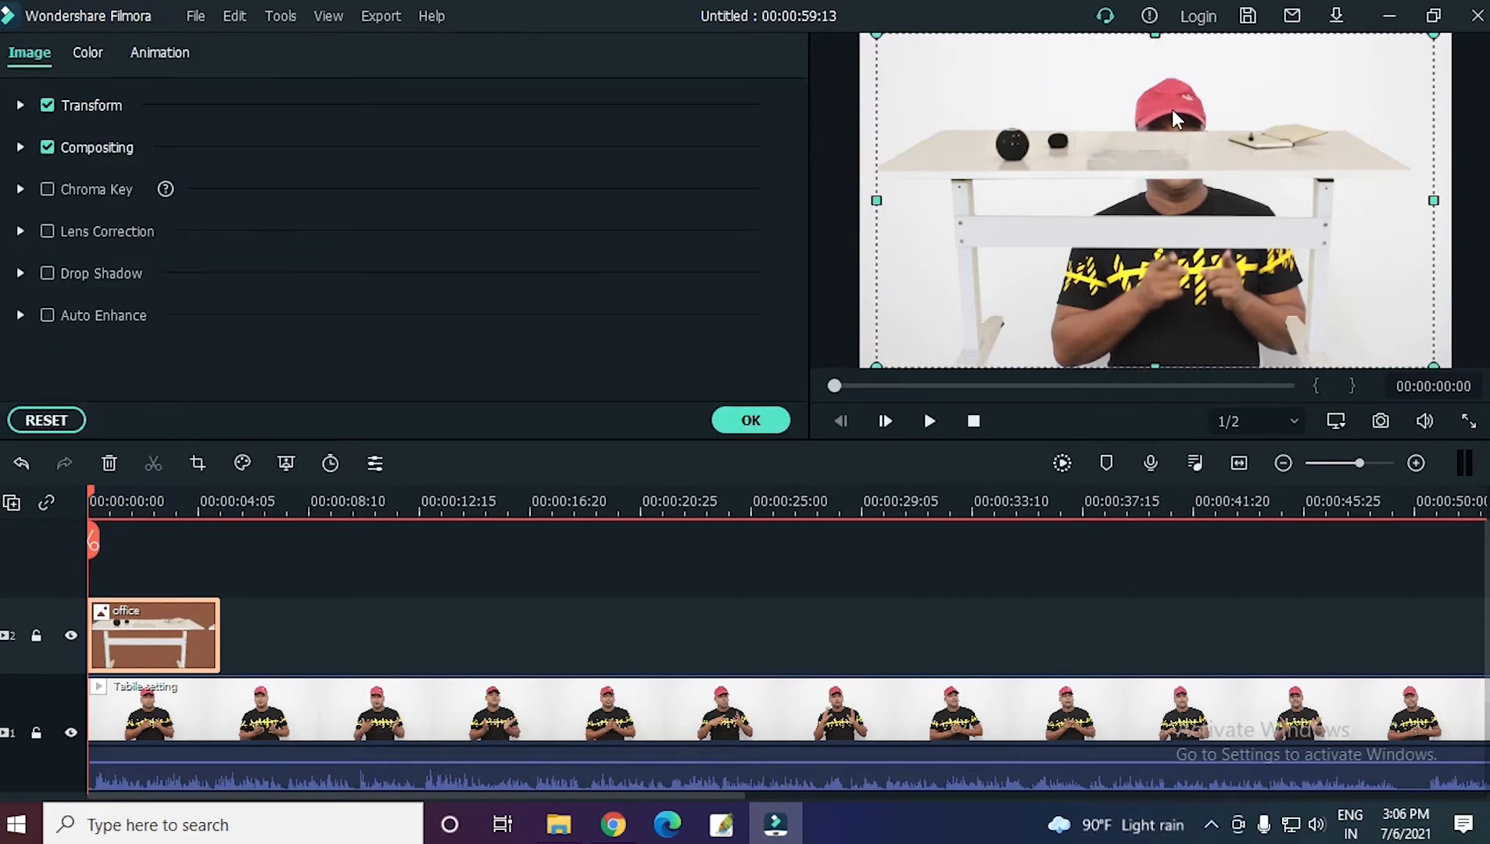
pyautogui.moveTo(1177, 114); pyautogui.dragTo(1228, 278)
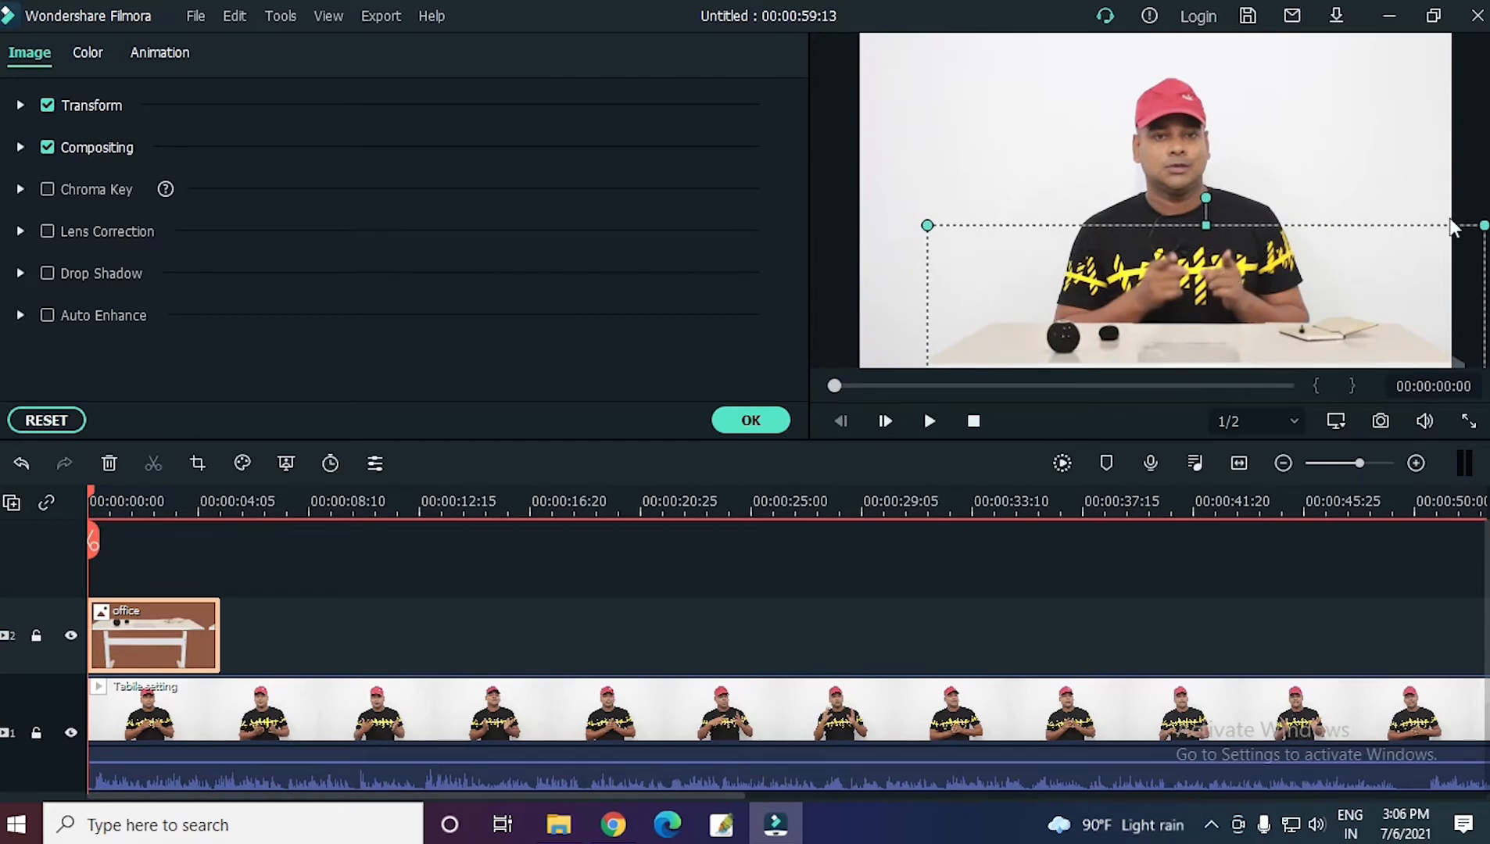
pyautogui.moveTo(1485, 226); pyautogui.dragTo(1400, 227)
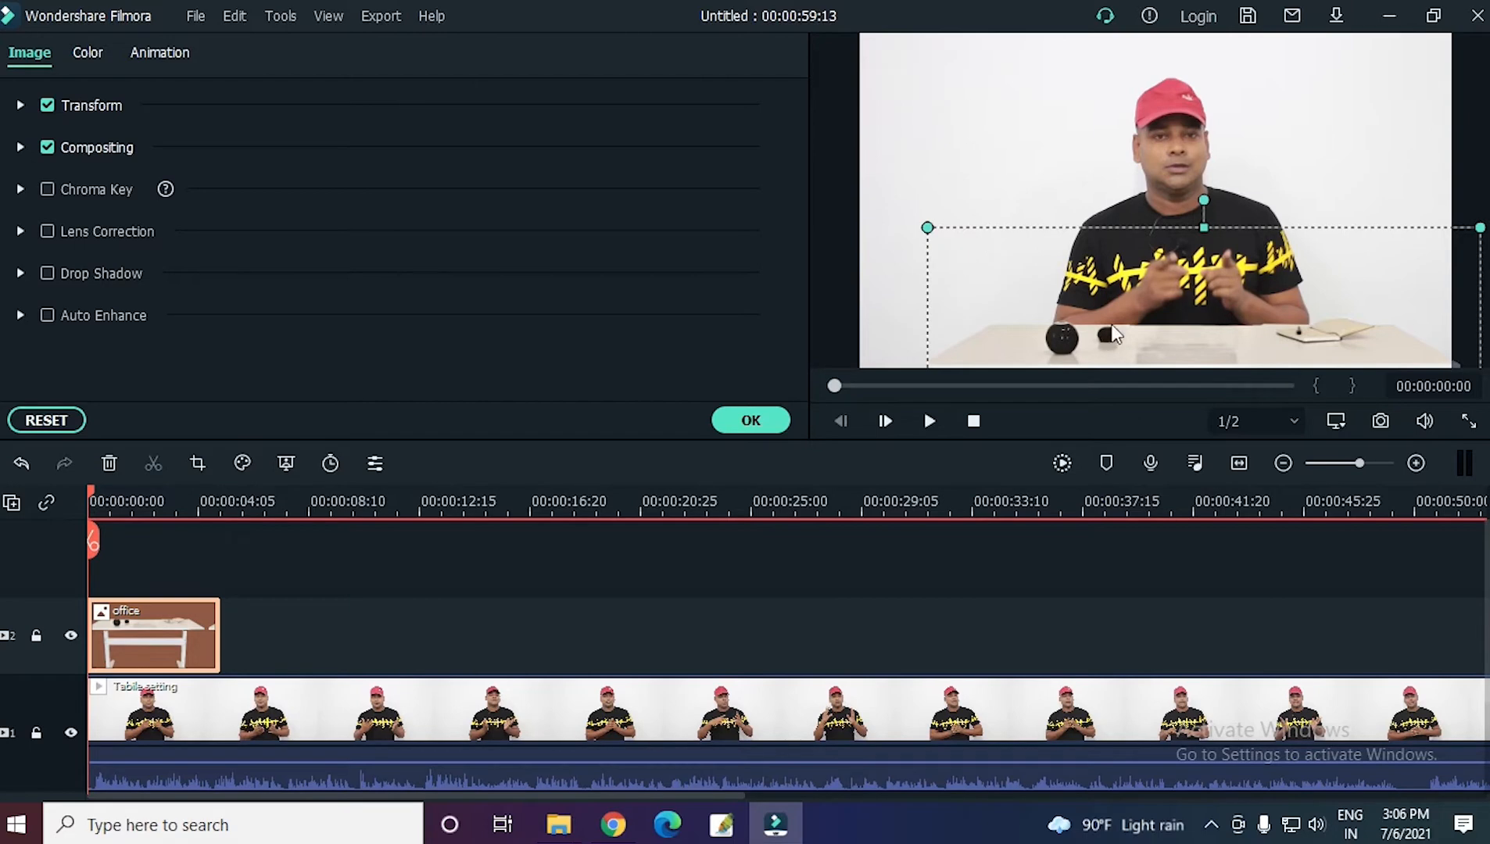
pyautogui.click(1180, 332)
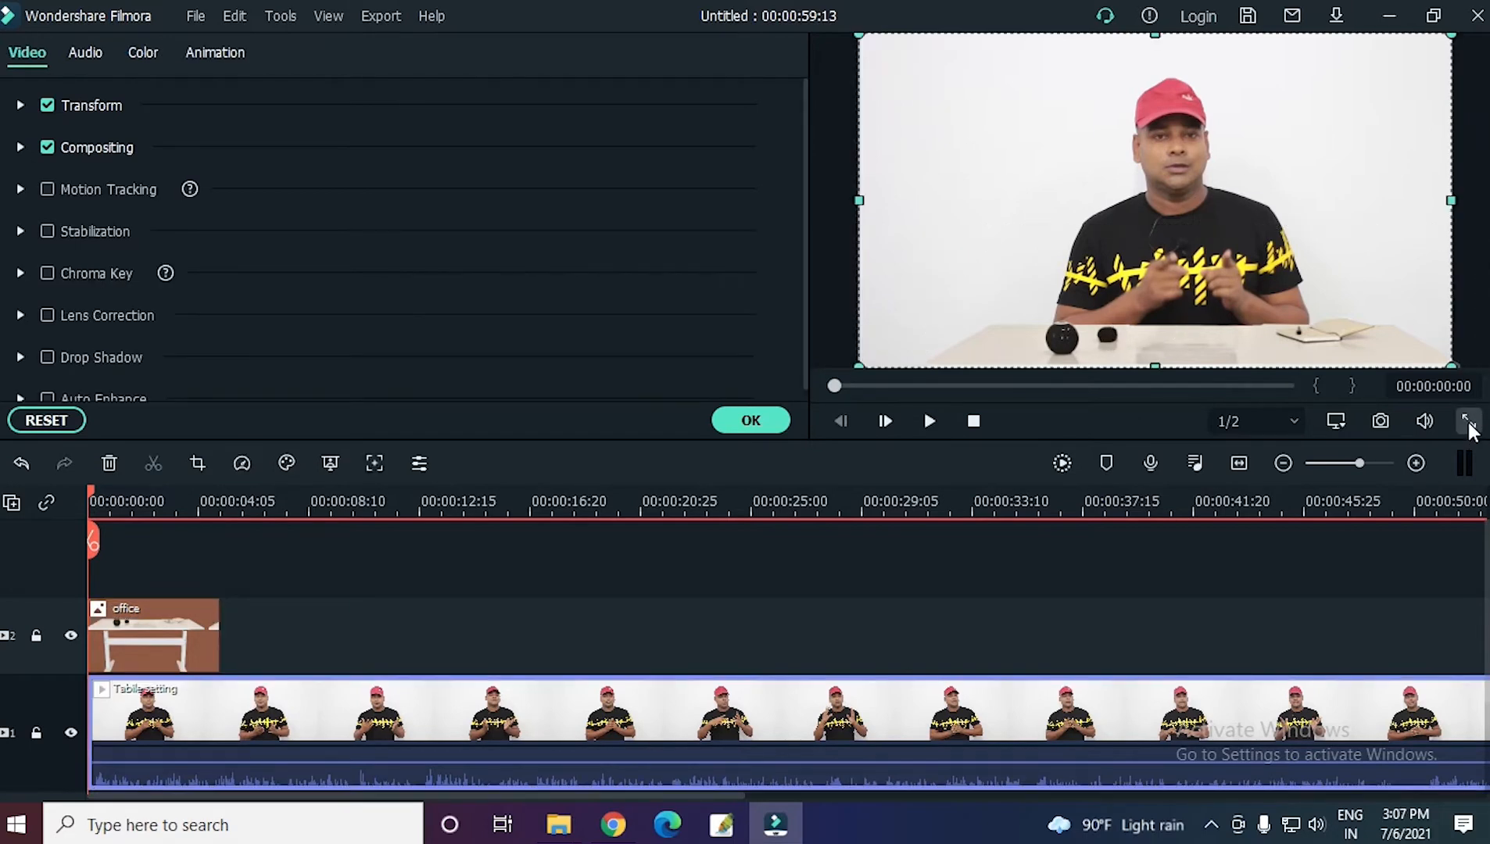
pyautogui.click(1468, 422)
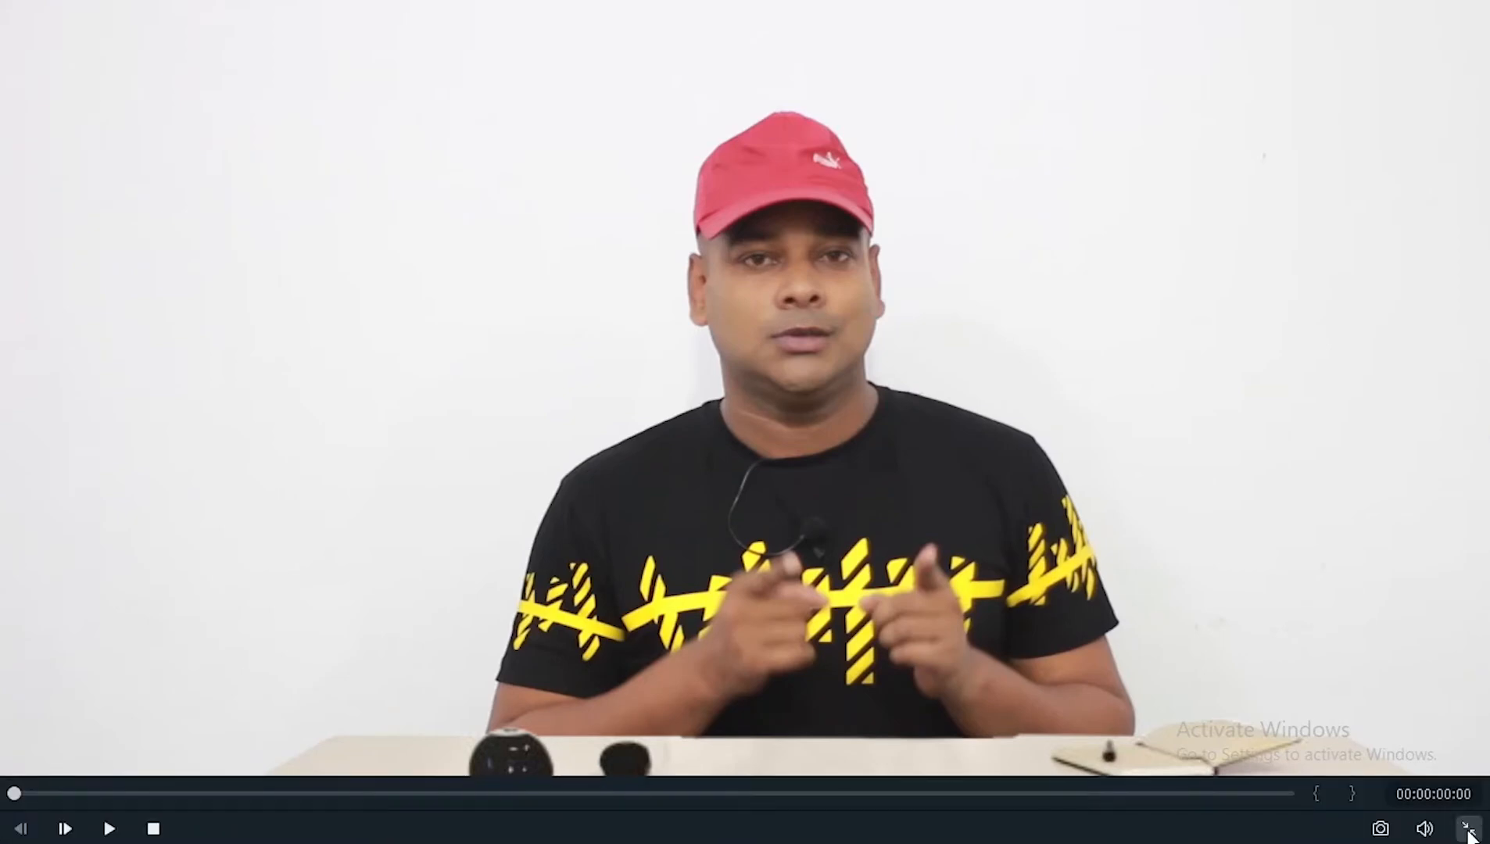
pyautogui.click(1469, 828)
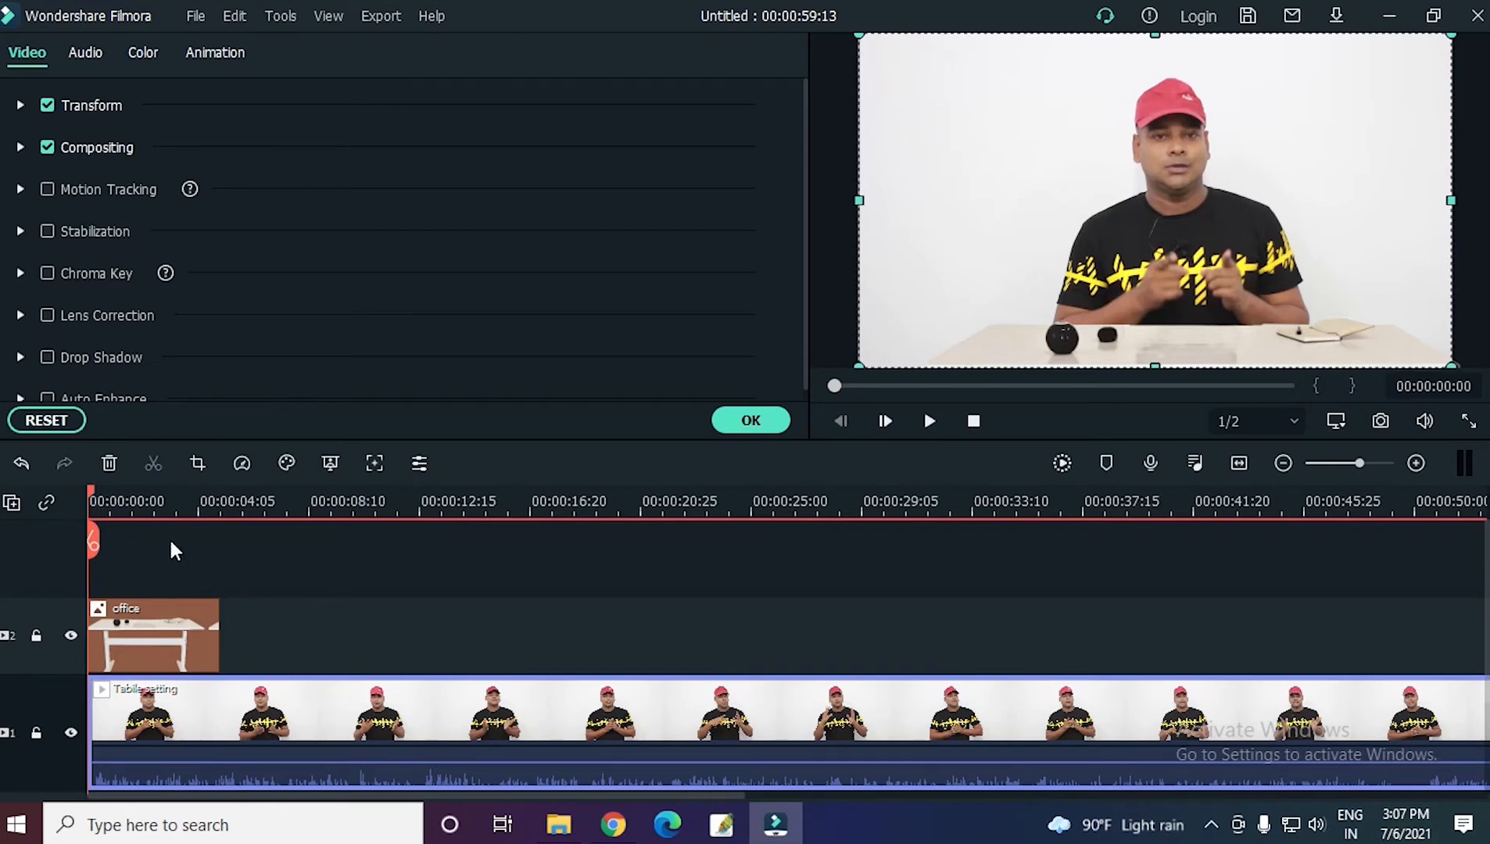
# Extend the office table clip to the end of the "Tabile setting" video.
pyautogui.click(153, 510)
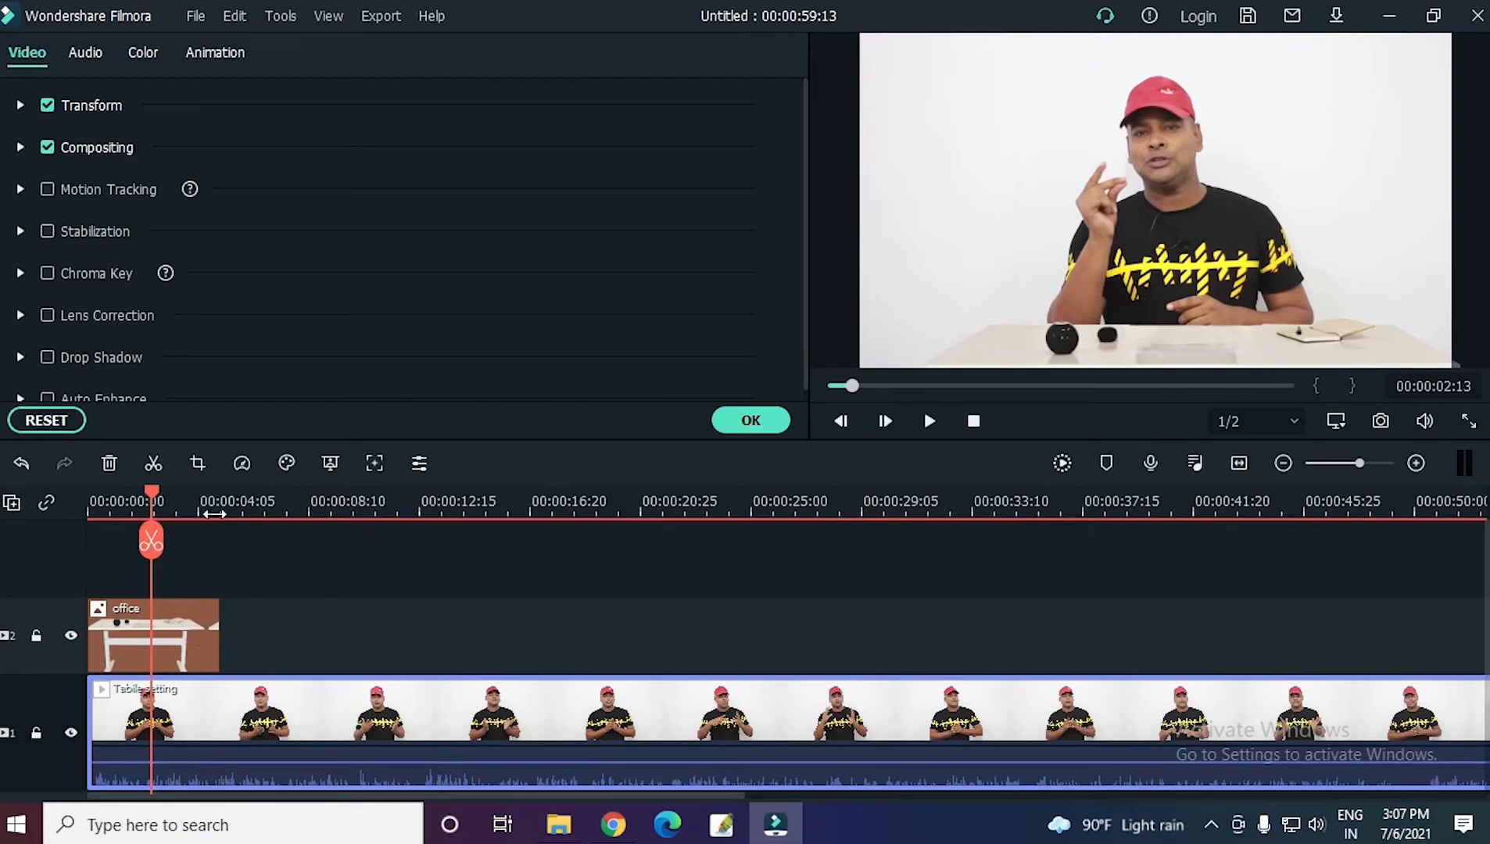
pyautogui.click(214, 508)
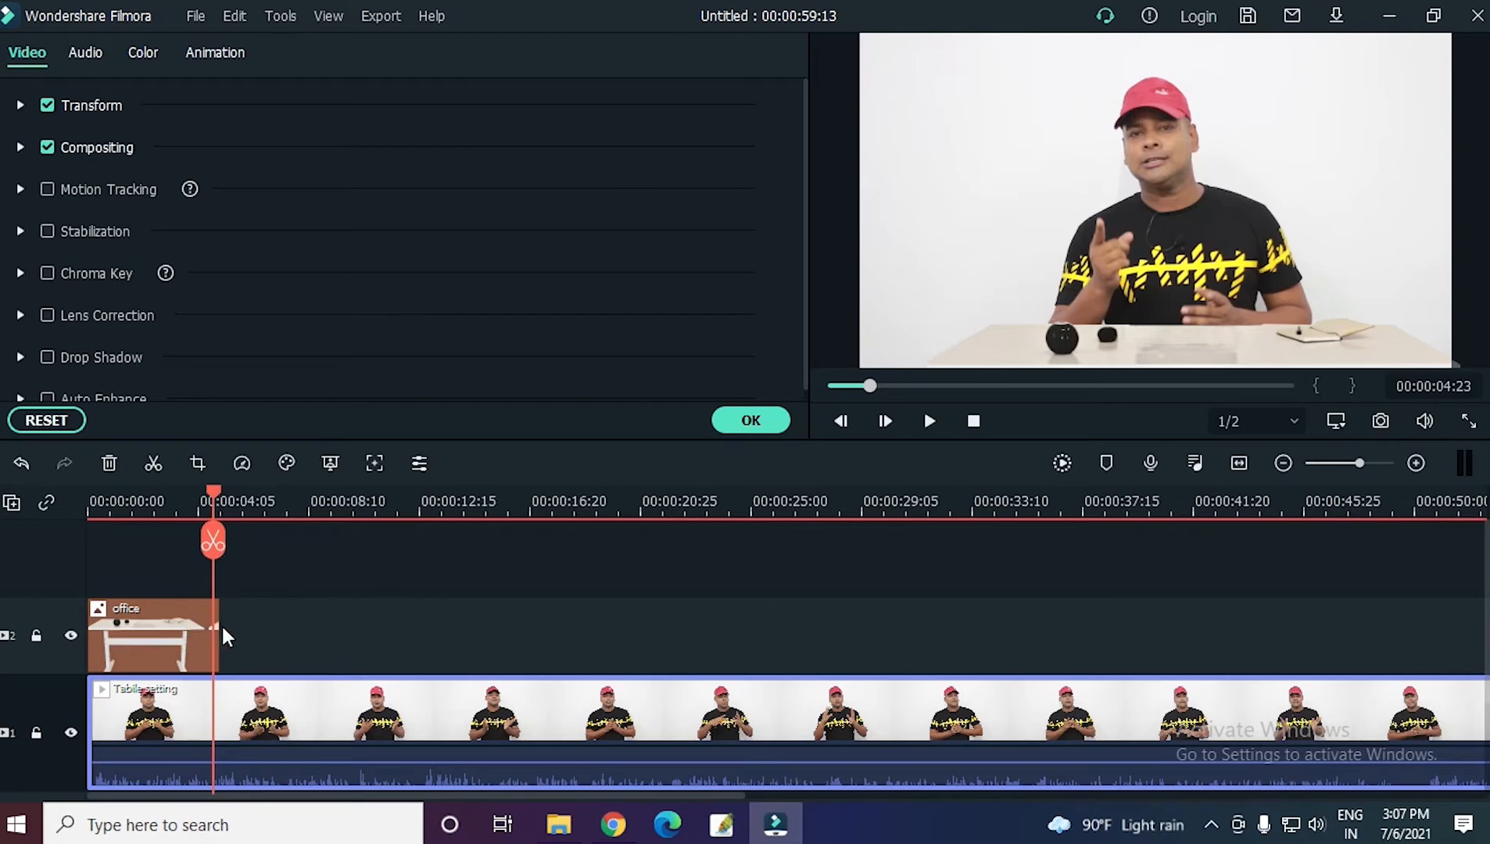
pyautogui.click(195, 646)
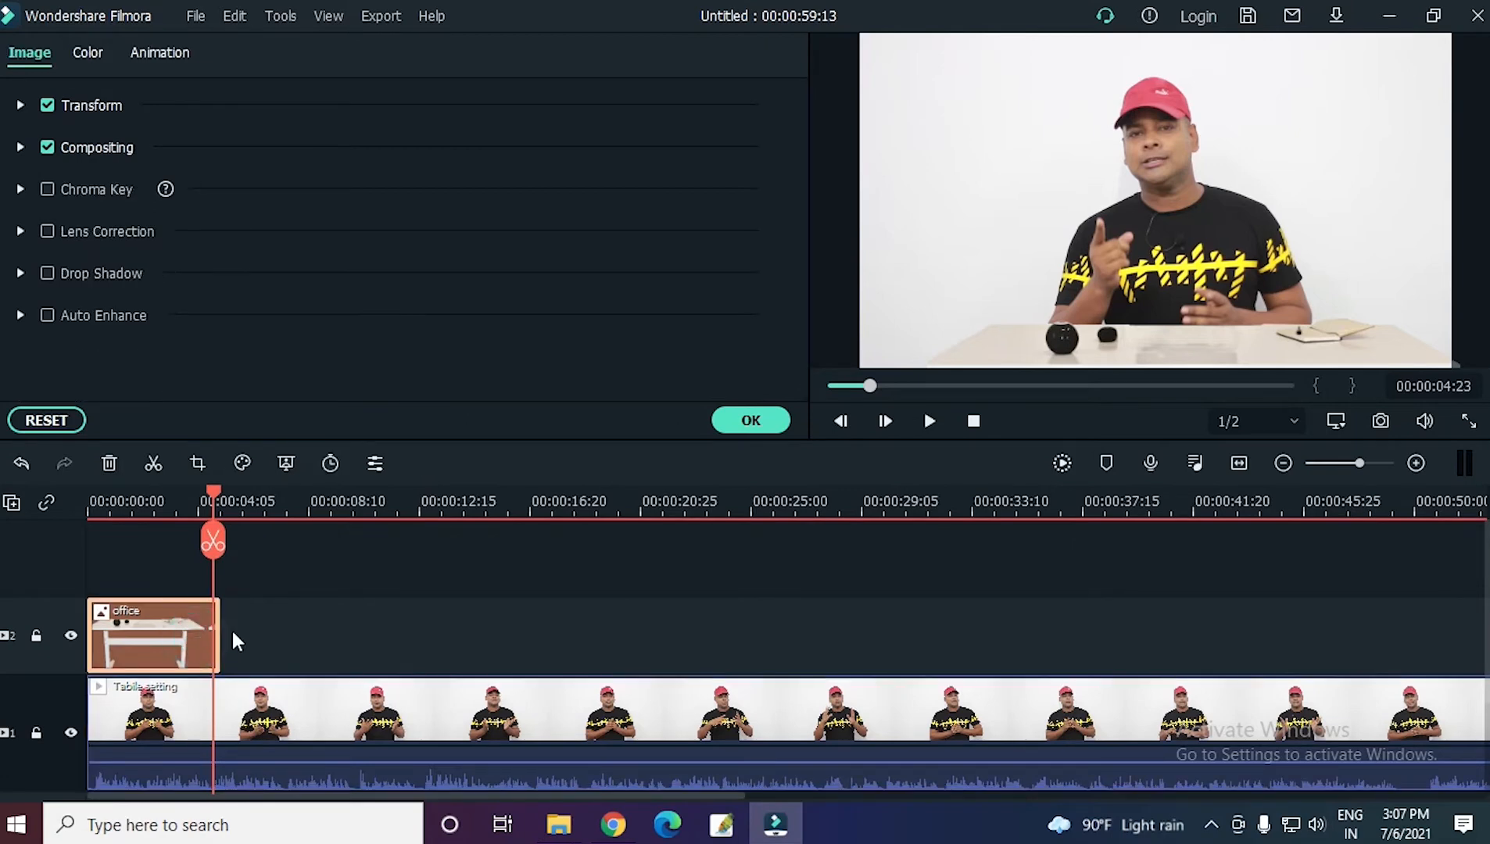
pyautogui.moveTo(220, 631); pyautogui.dragTo(1348, 629)
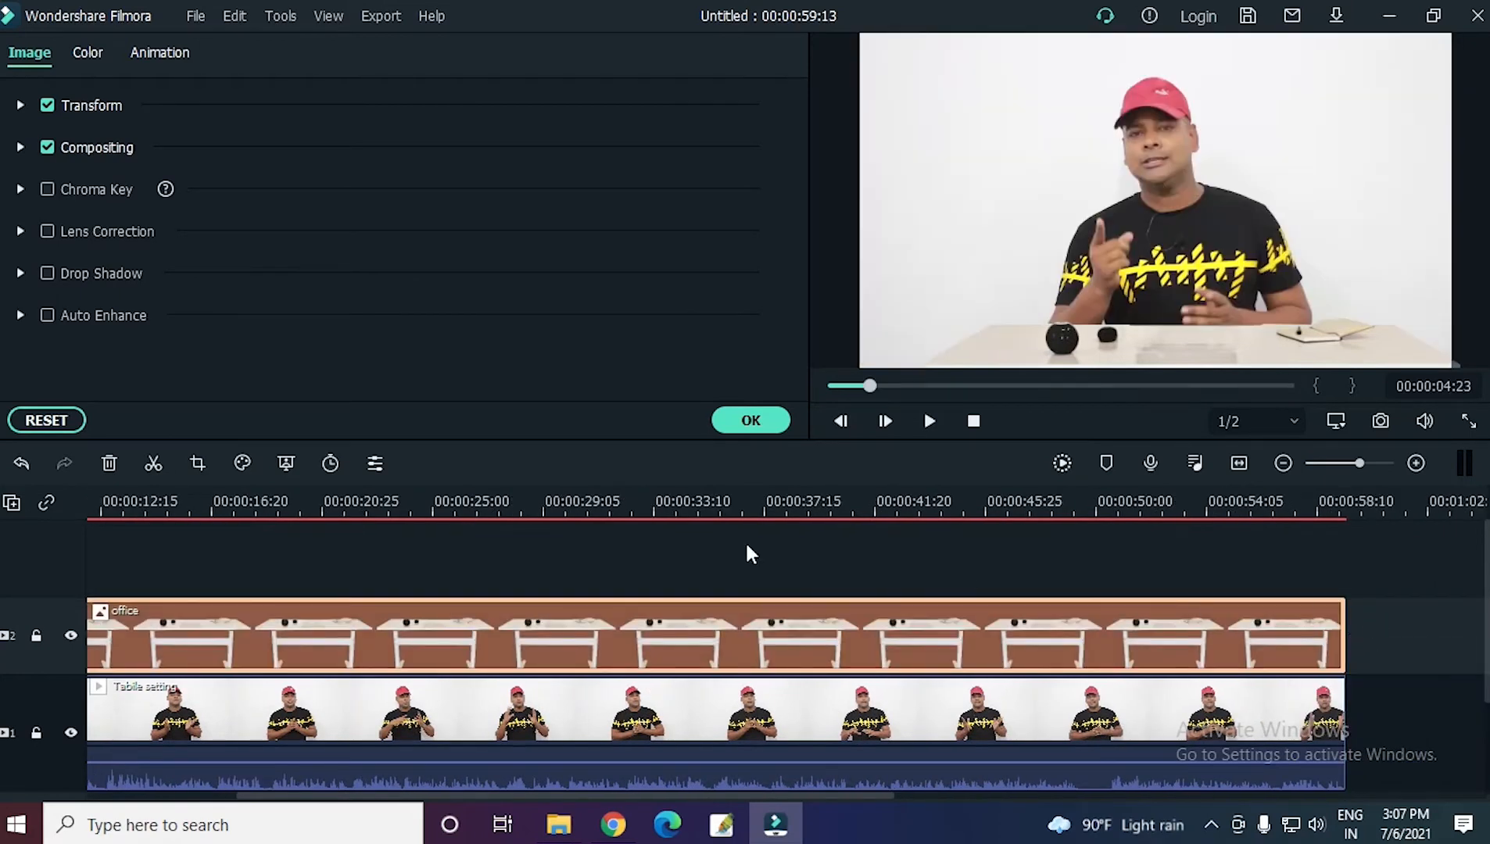
pyautogui.click(929, 503)
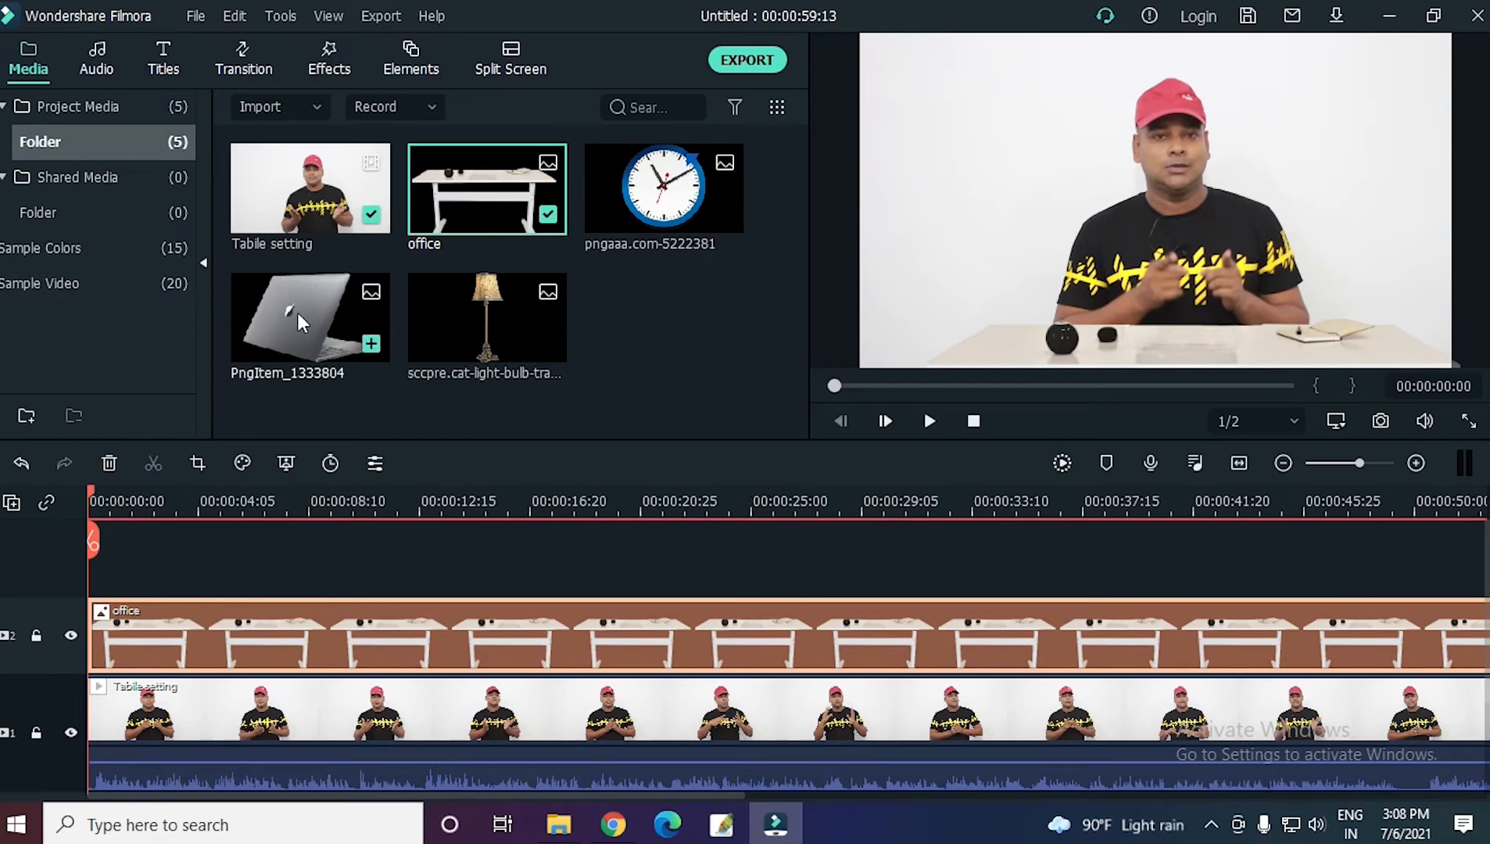
# Place the laptop image on a track above the table at the timeline start, then shrink it and position it on the tabletop's left side.
pyautogui.moveTo(299, 316); pyautogui.dragTo(97, 566)
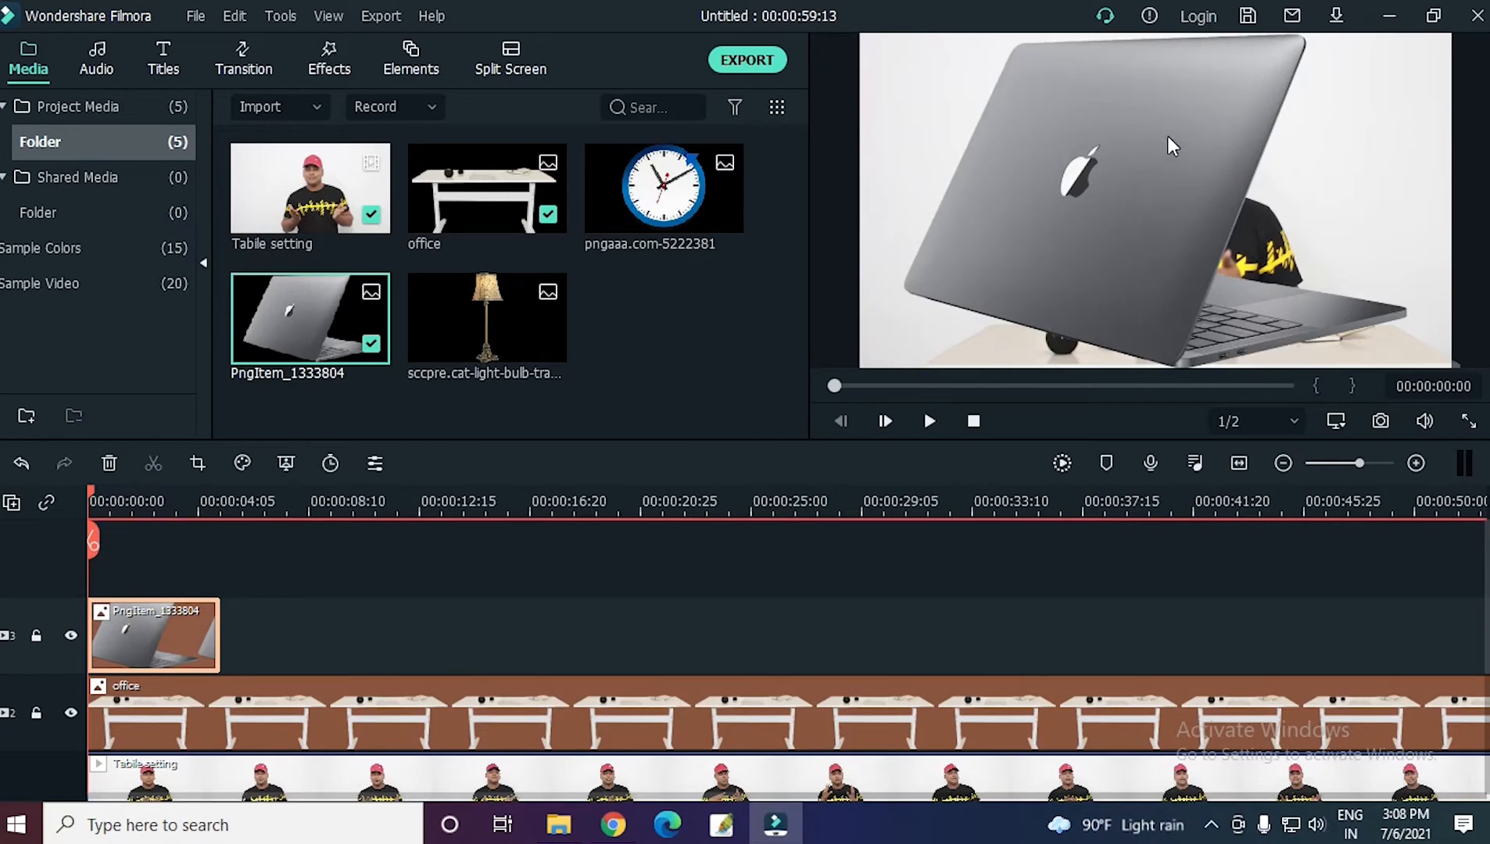
pyautogui.doubleClick(1150, 149)
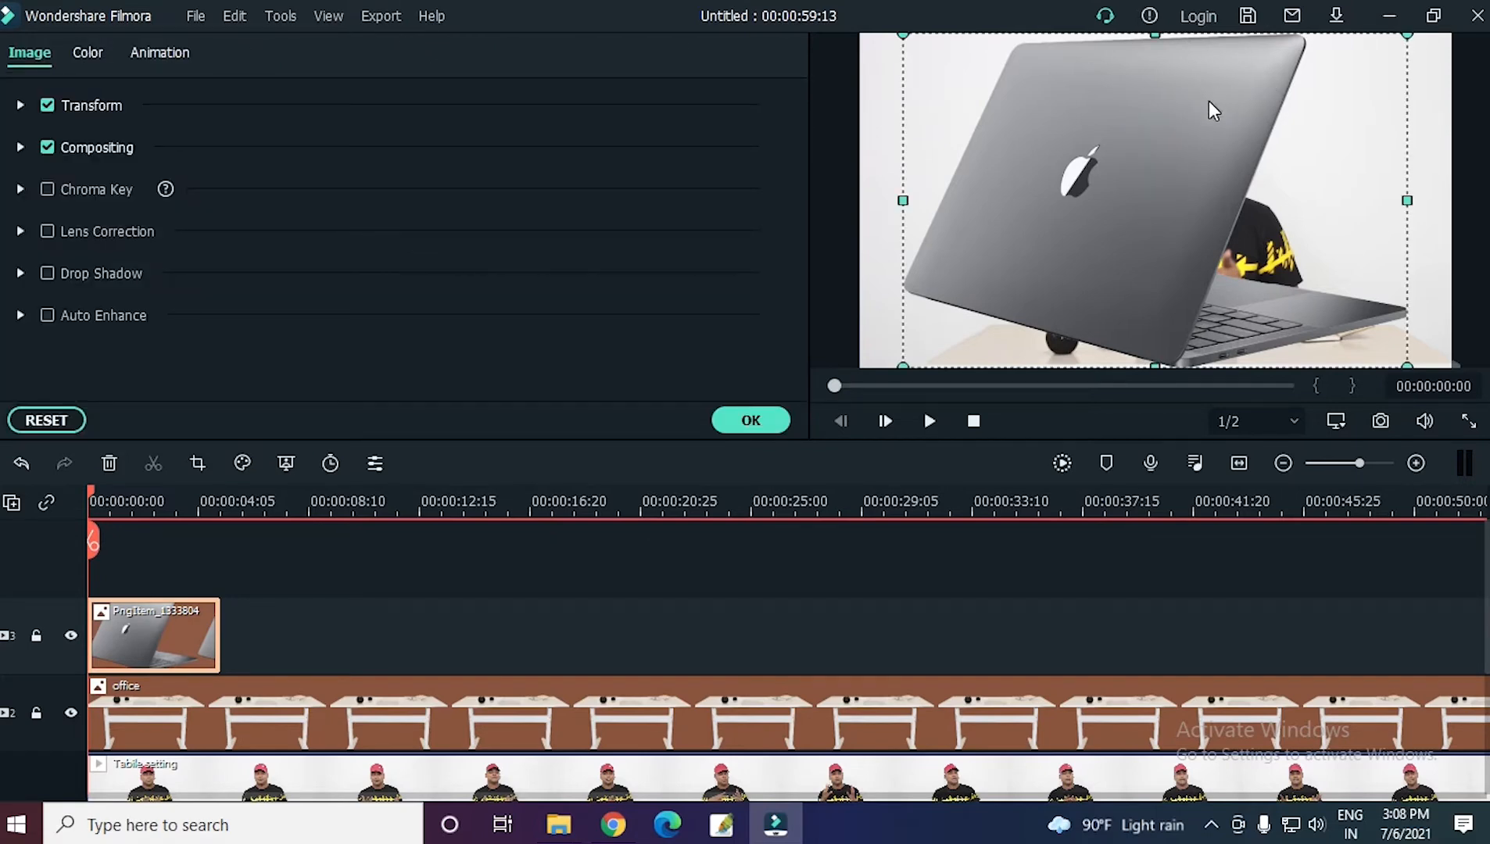
pyautogui.moveTo(1208, 102); pyautogui.dragTo(1165, 162)
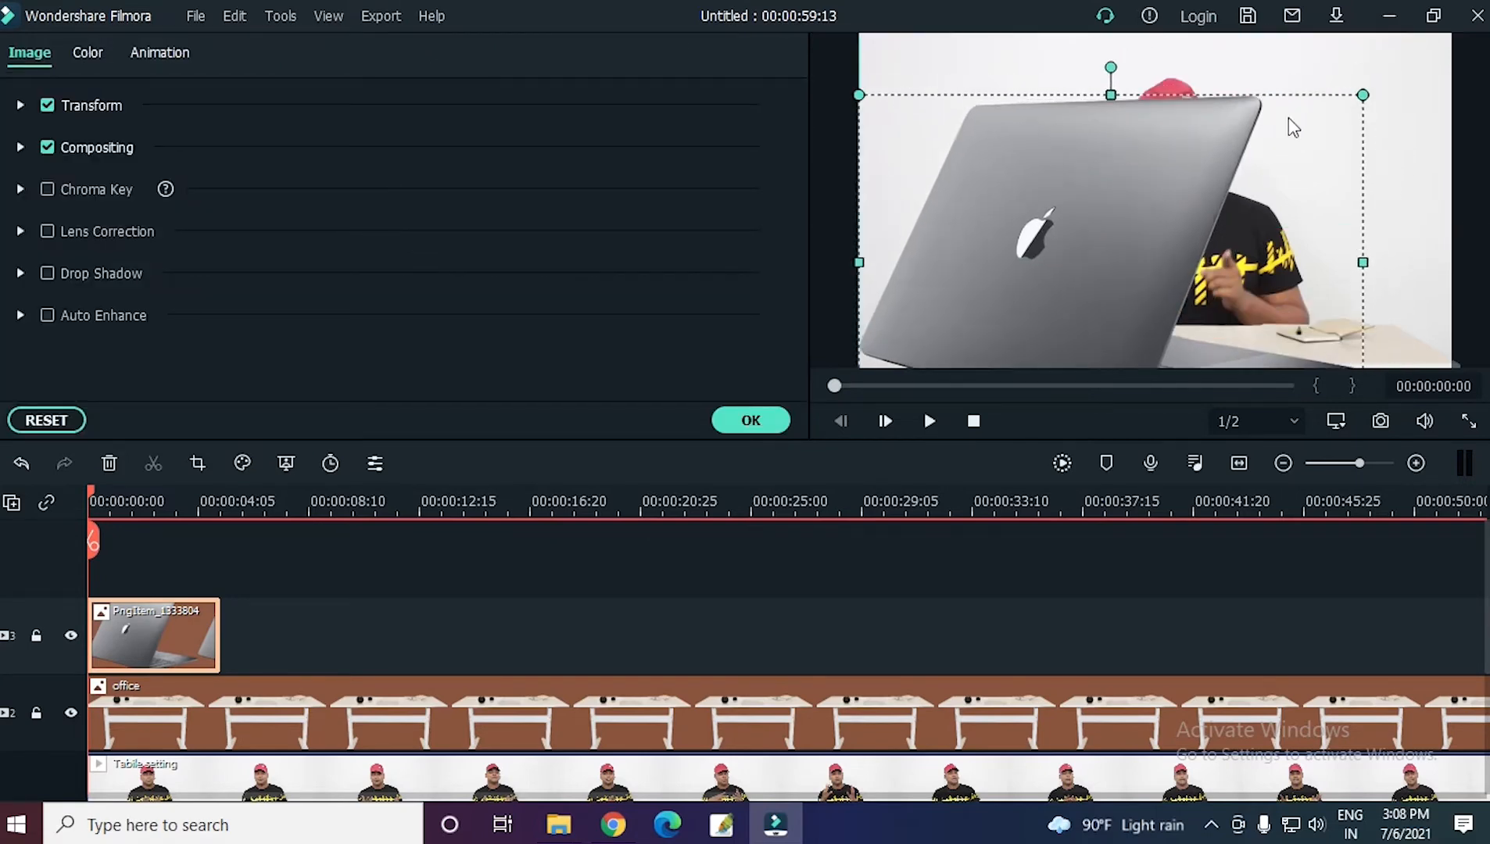
pyautogui.moveTo(1365, 93); pyautogui.dragTo(1087, 226)
pyautogui.moveTo(992, 141); pyautogui.dragTo(993, 197)
pyautogui.click(981, 246)
pyautogui.moveTo(1045, 277); pyautogui.dragTo(1058, 299)
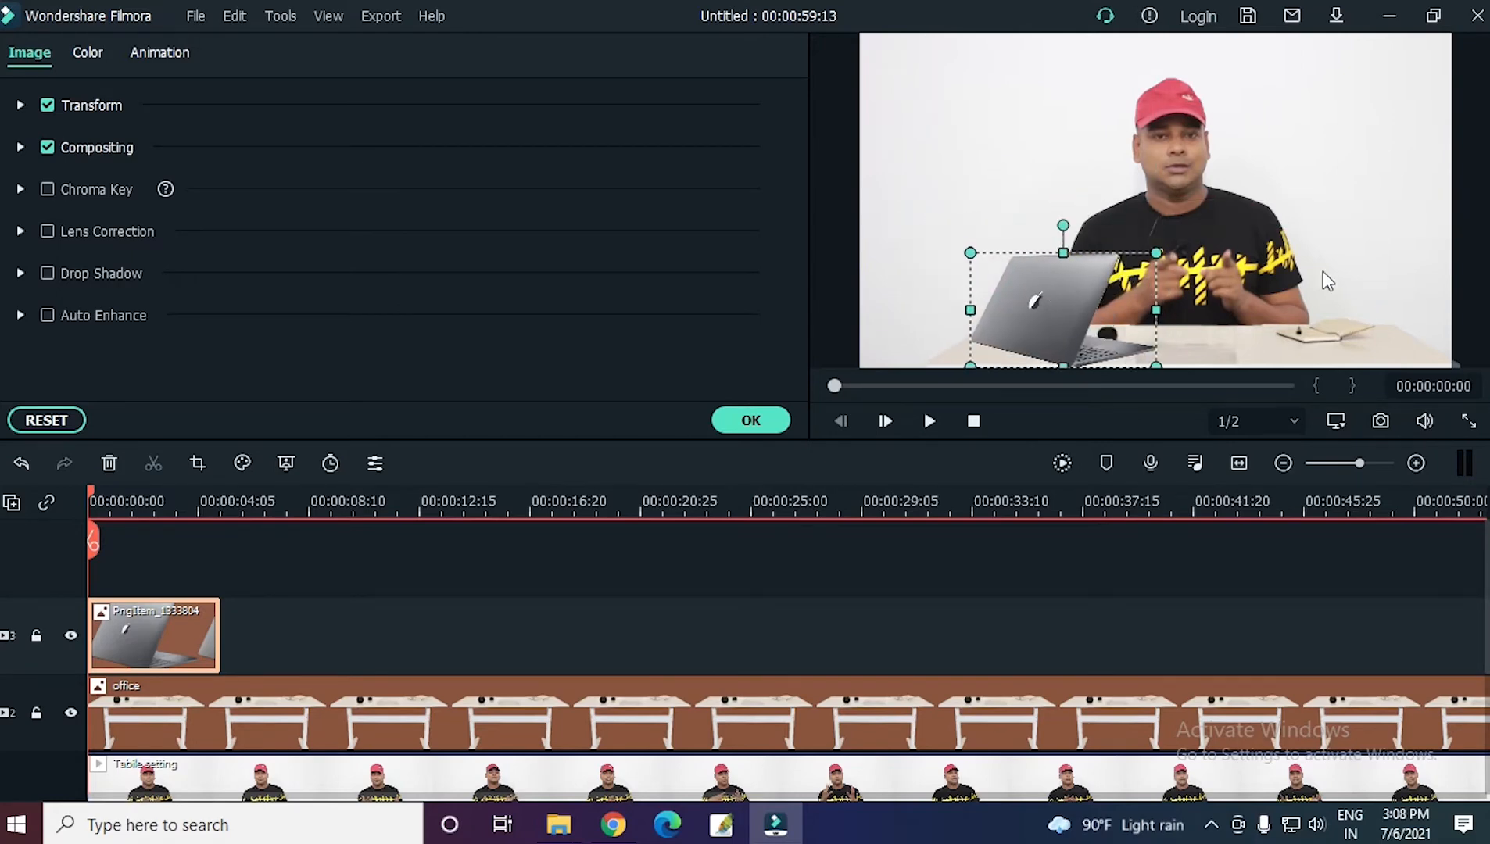
pyautogui.click(1161, 253)
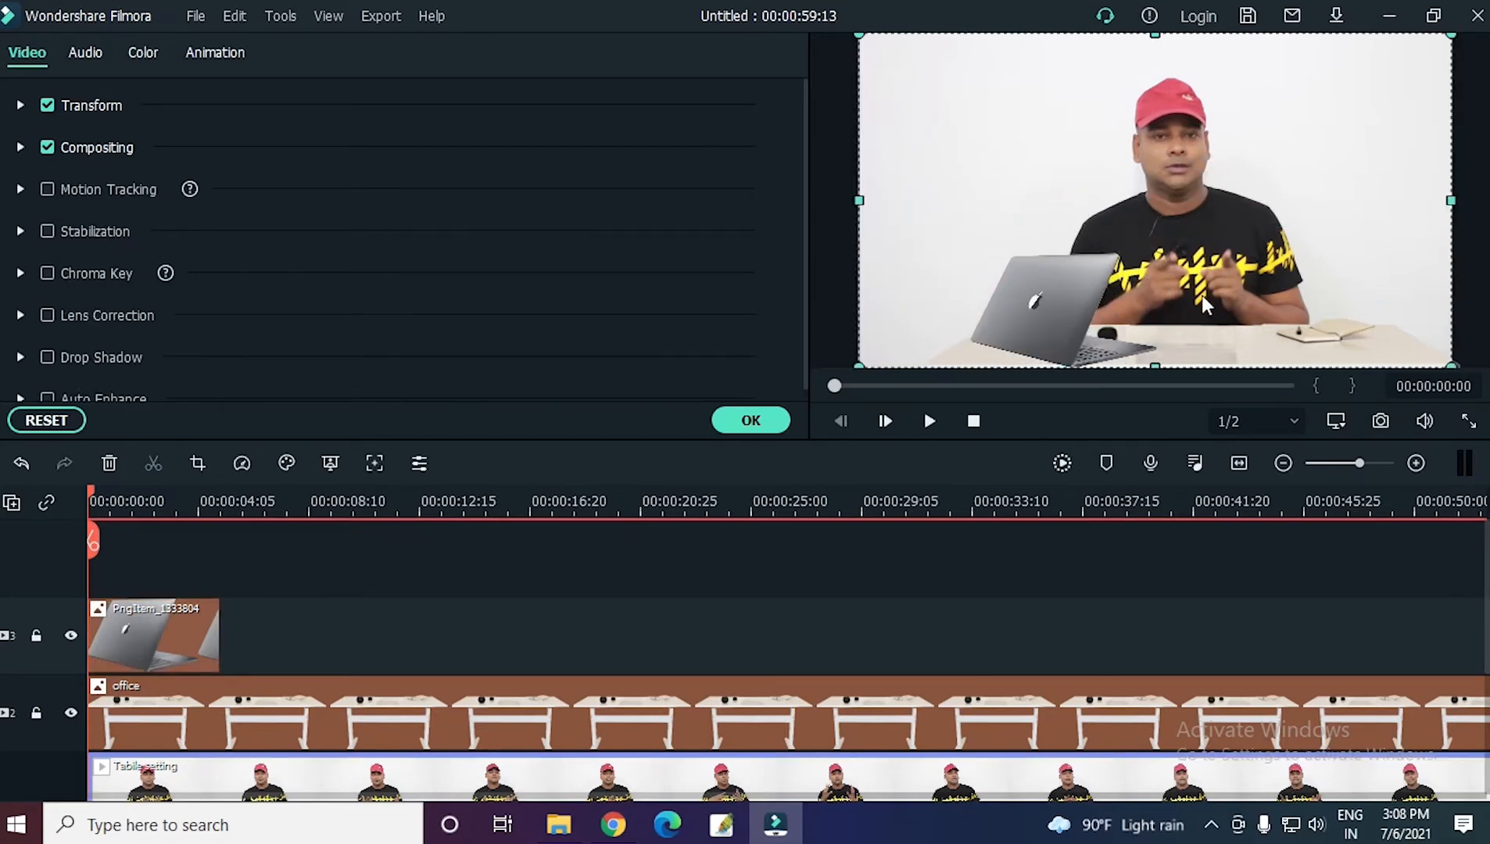
# Check the laptop placement in full screen and make the laptop image slightly smaller.
pyautogui.click(1471, 424)
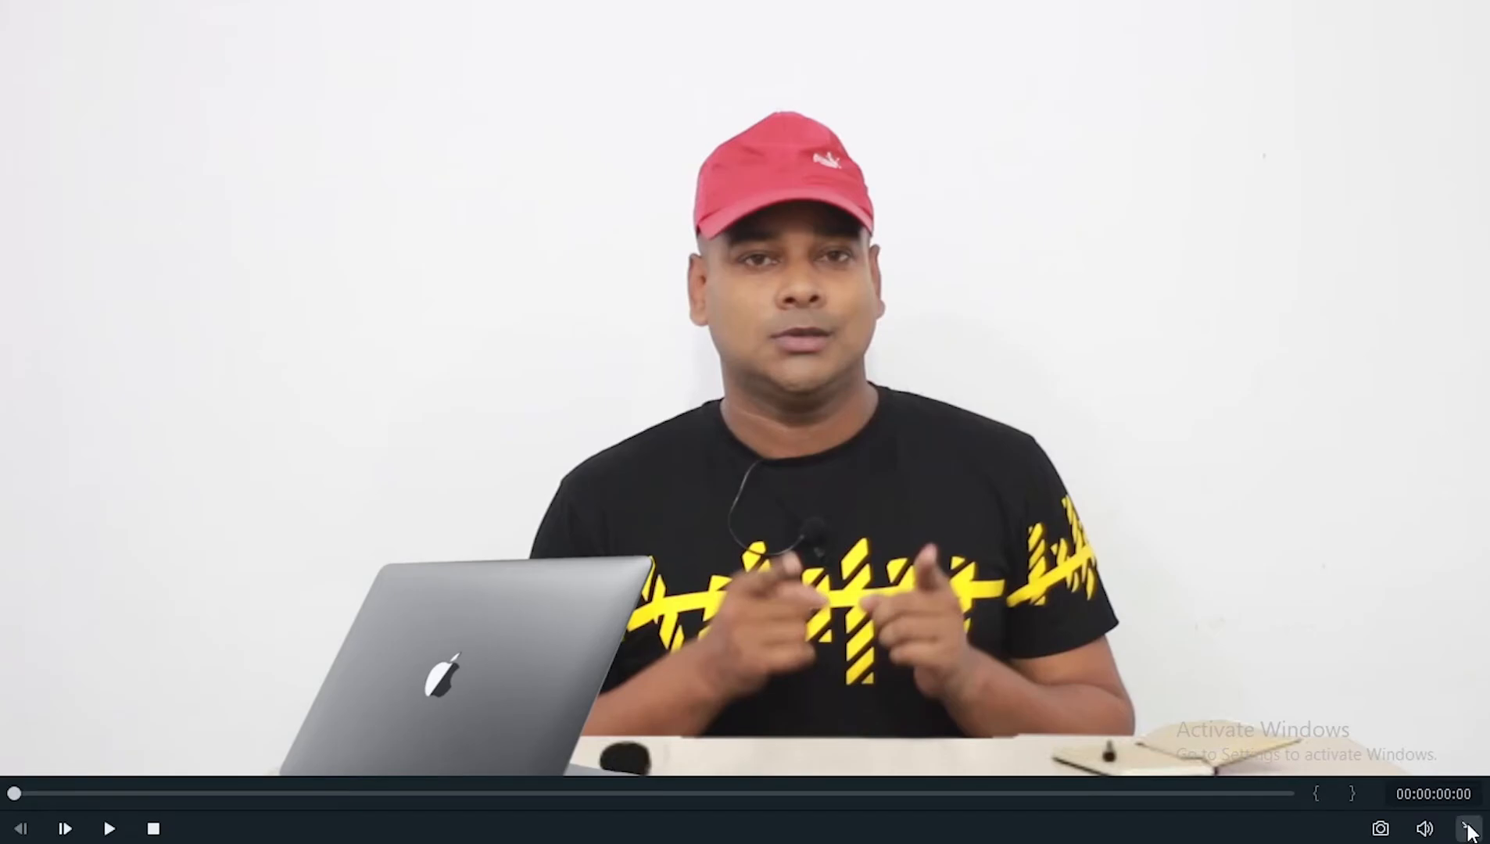
pyautogui.click(1464, 830)
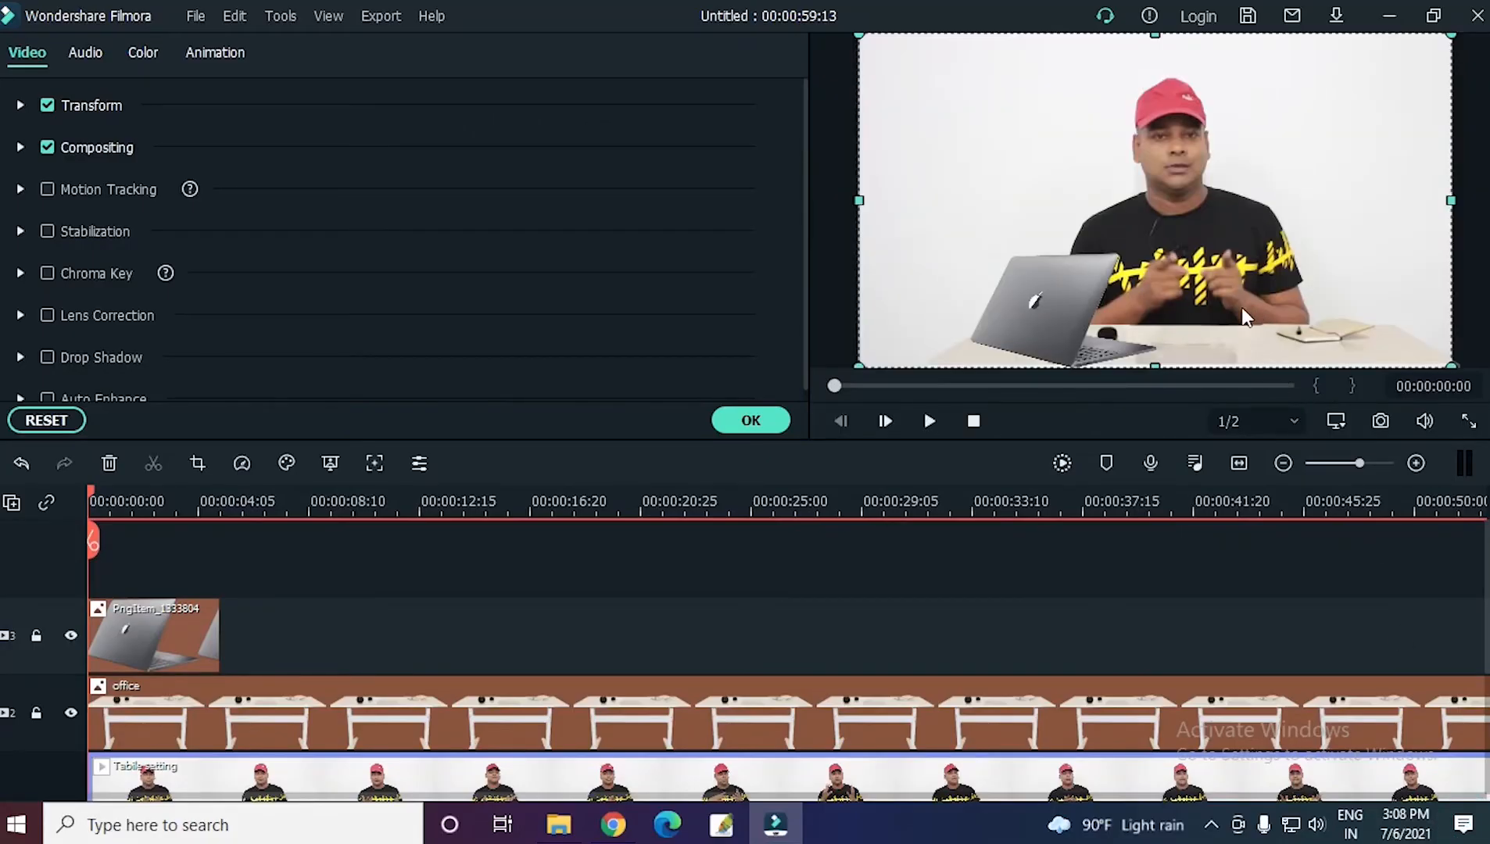
pyautogui.click(1063, 304)
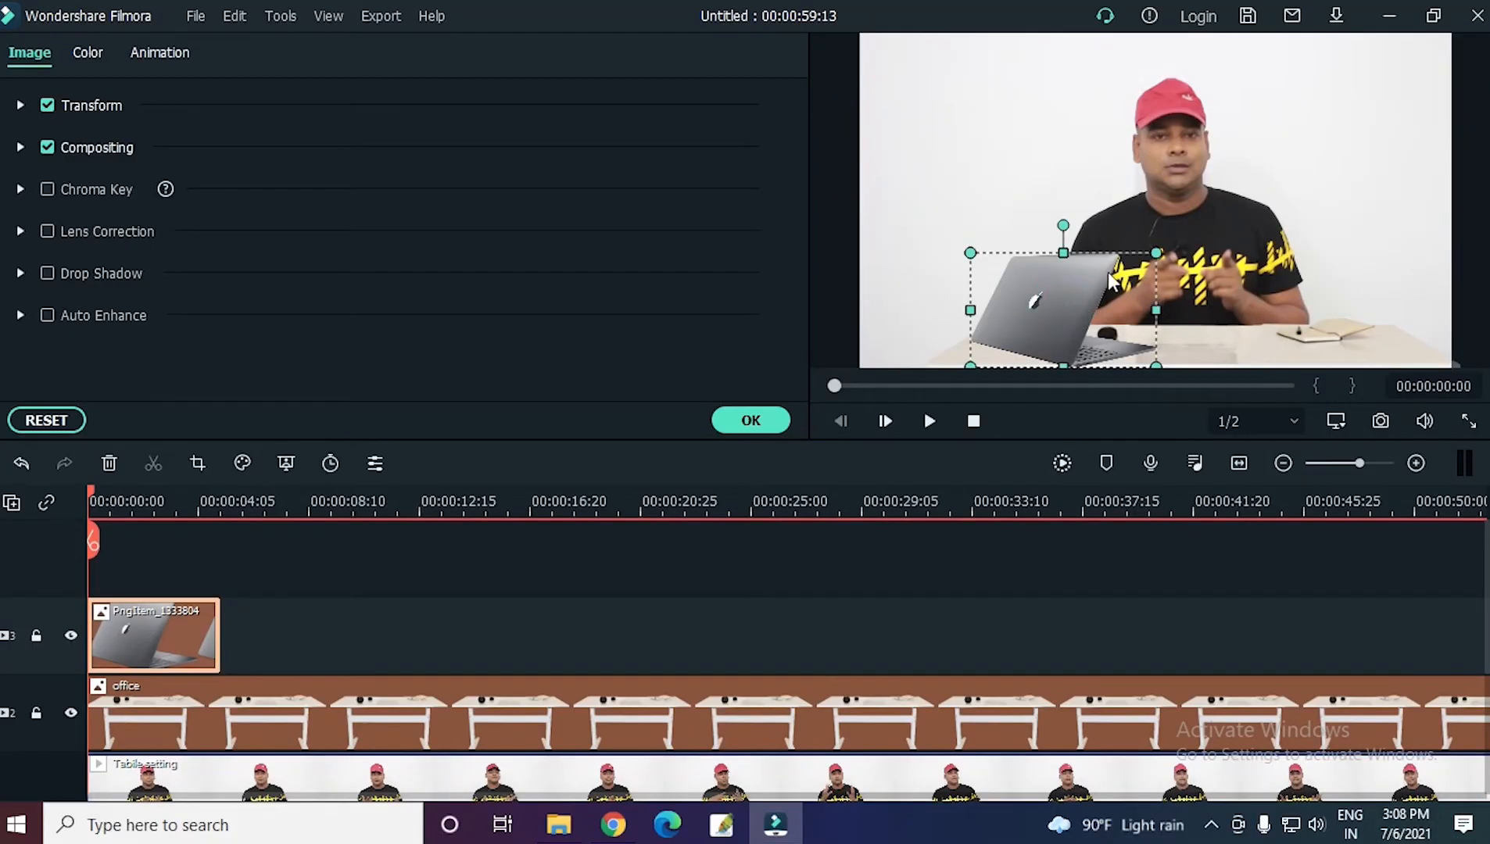
pyautogui.moveTo(1153, 306); pyautogui.dragTo(1148, 308)
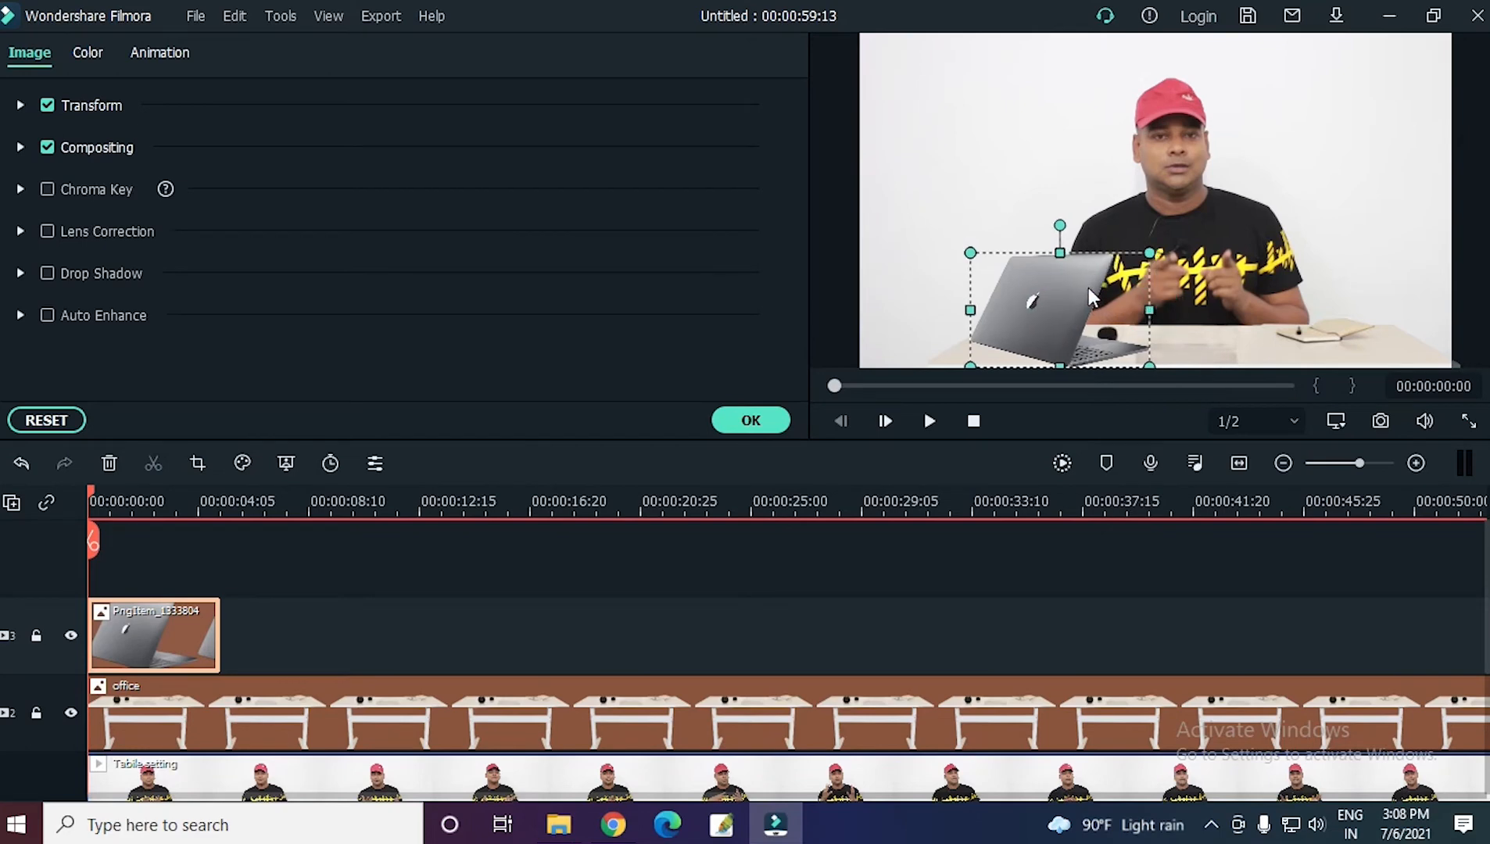
pyautogui.click(1235, 218)
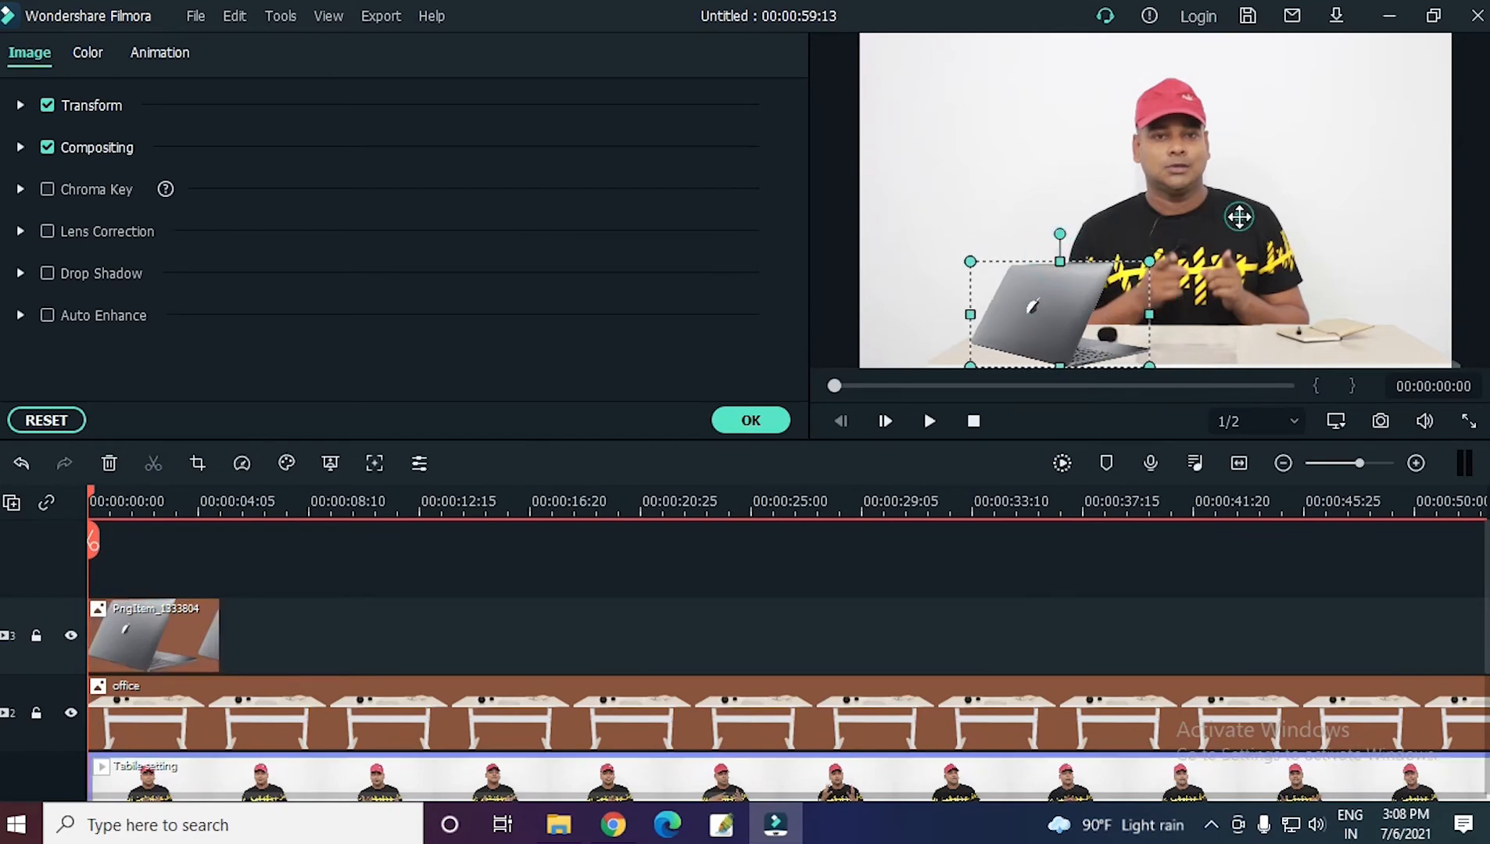
# Extend the laptop clip to match the video's length and close its image settings.
pyautogui.click(163, 504)
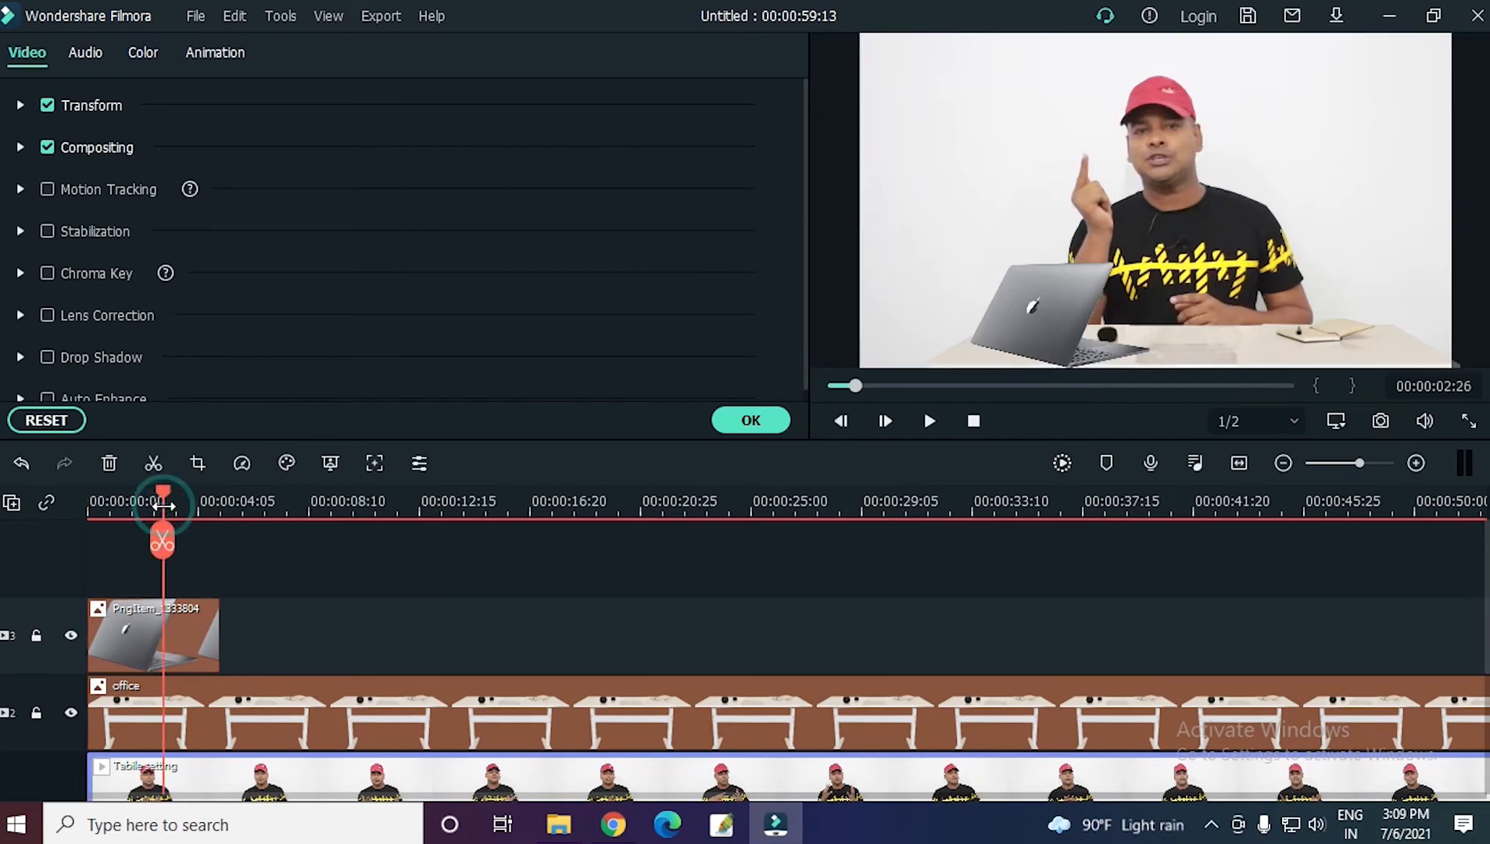
pyautogui.click(209, 630)
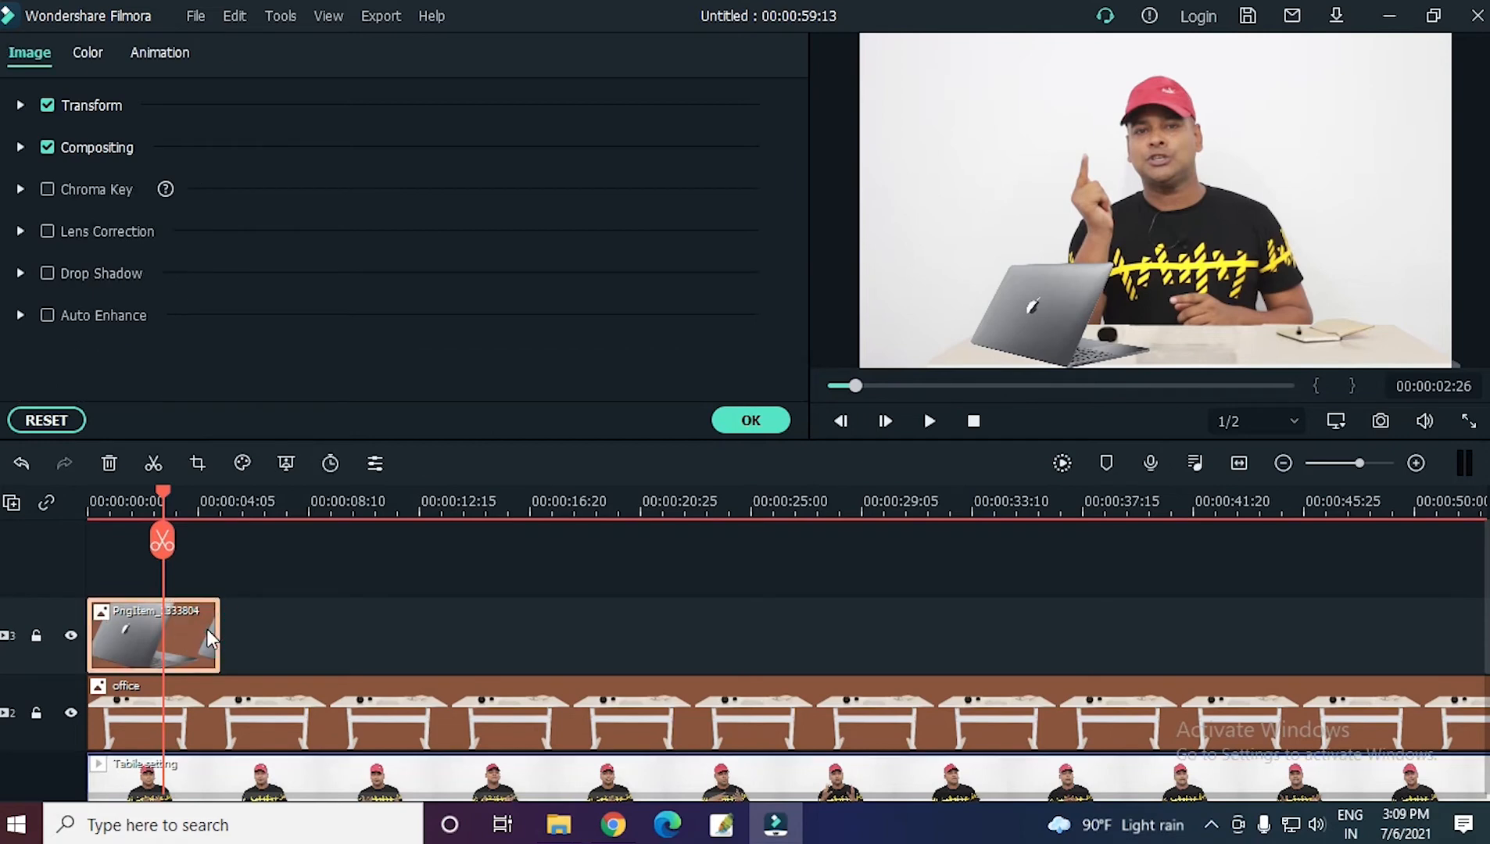
pyautogui.moveTo(219, 631); pyautogui.dragTo(1484, 645)
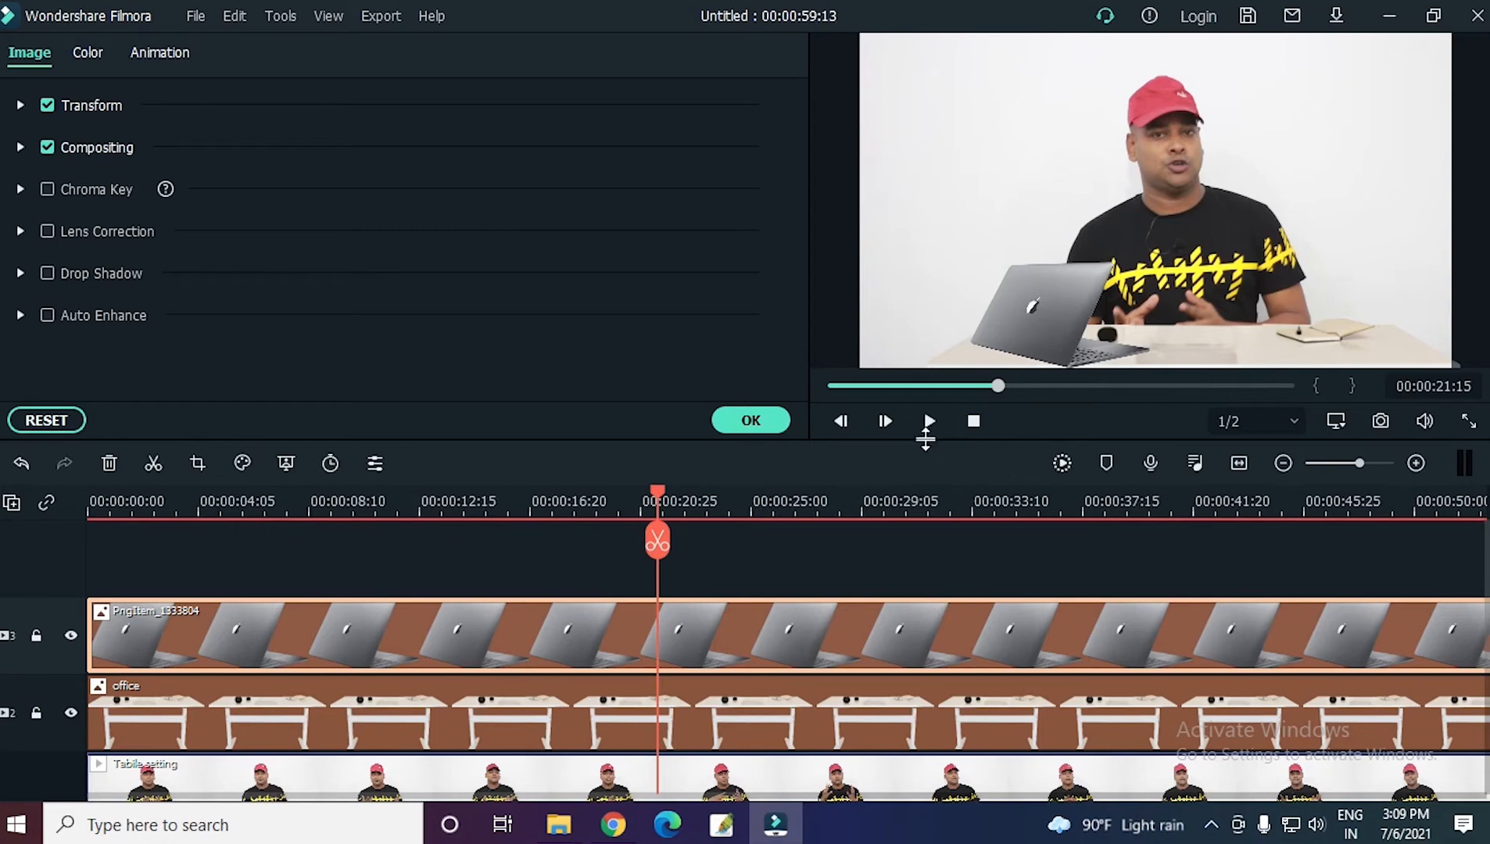
pyautogui.click(755, 420)
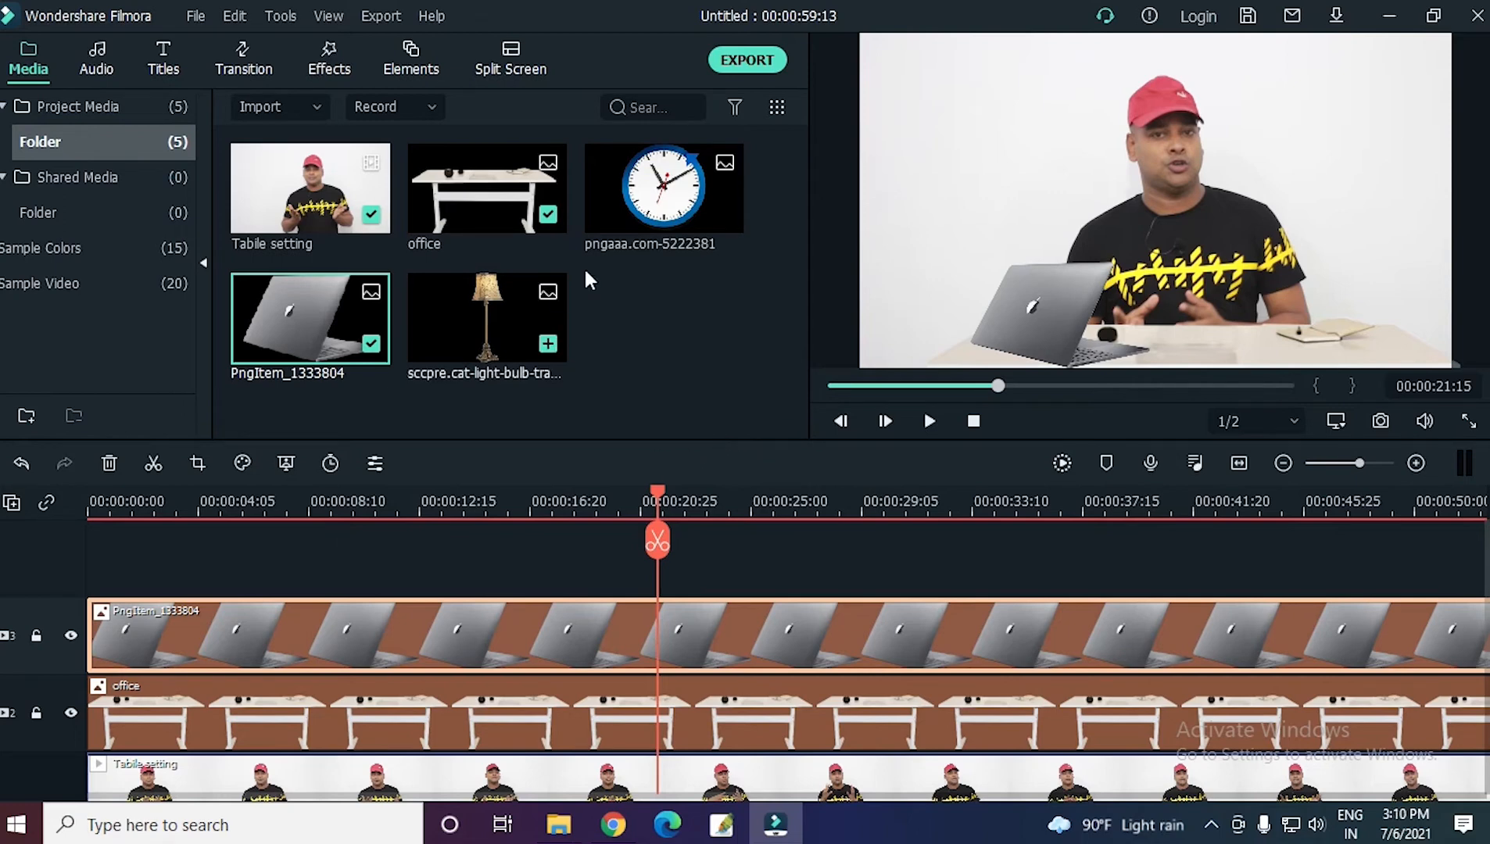
# Place the clock image on a track above the laptop at the timeline start, then shrink it and move it to the frame's upper-right wall area.
pyautogui.moveTo(680, 195)
pyautogui.moveTo(670, 193); pyautogui.dragTo(85, 580)
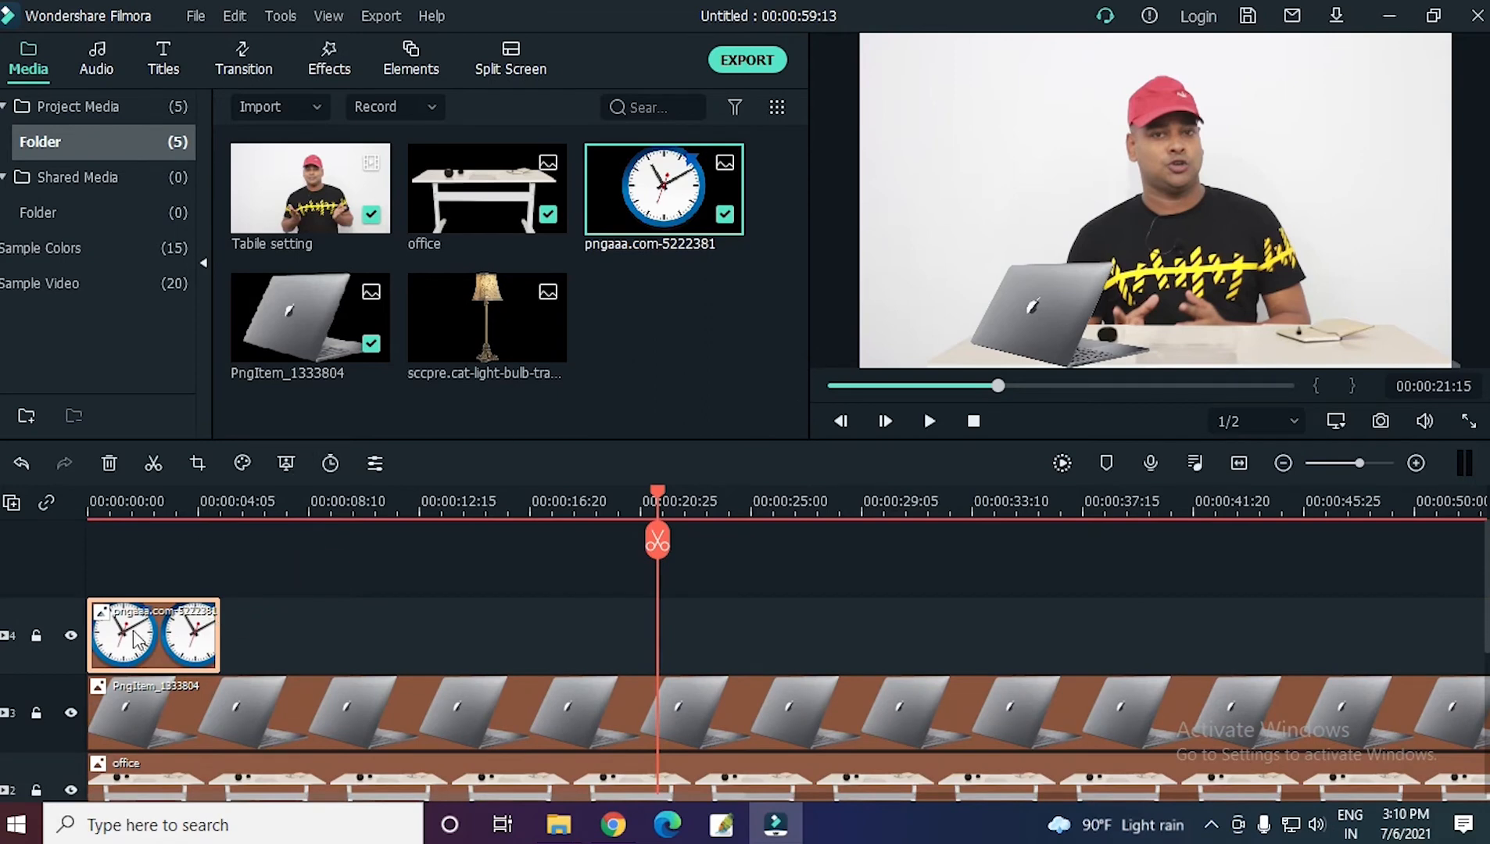
pyautogui.click(171, 508)
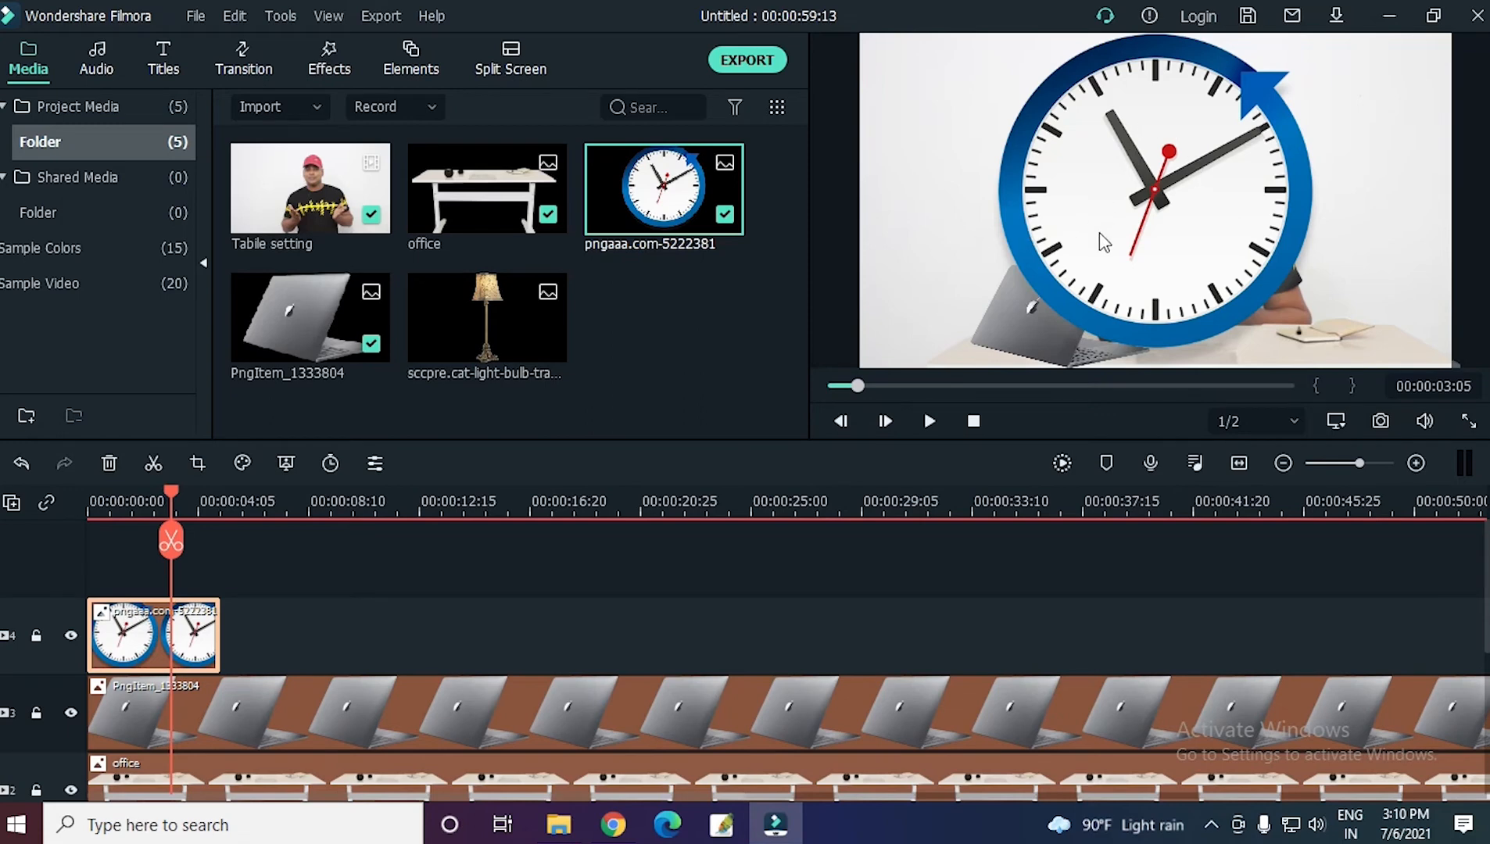
pyautogui.doubleClick(1138, 140)
pyautogui.moveTo(1197, 102); pyautogui.dragTo(1182, 209)
pyautogui.moveTo(1295, 133); pyautogui.dragTo(1141, 316)
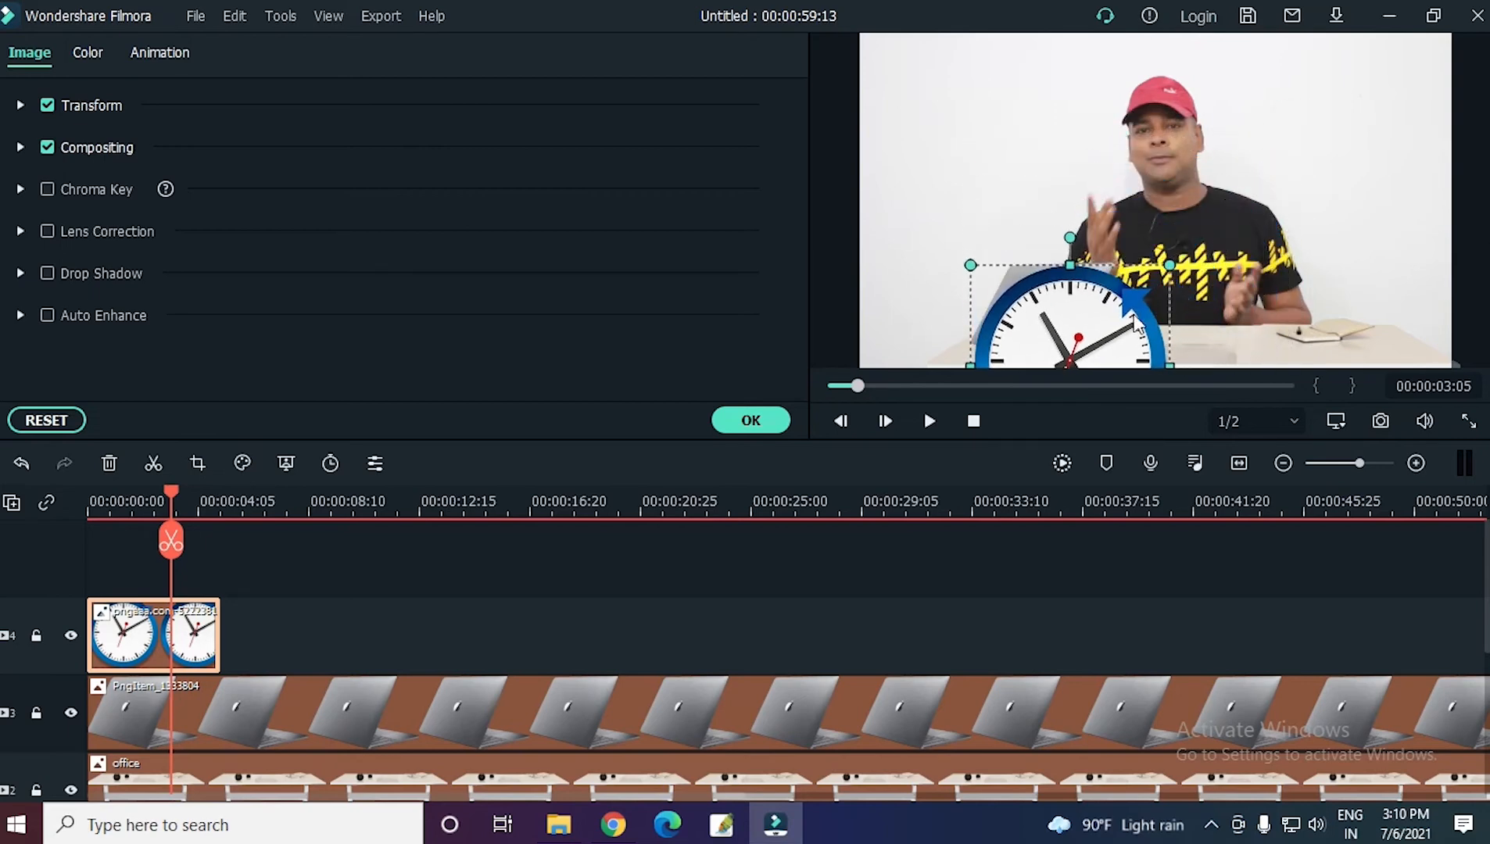
pyautogui.moveTo(1174, 139); pyautogui.dragTo(1211, 118)
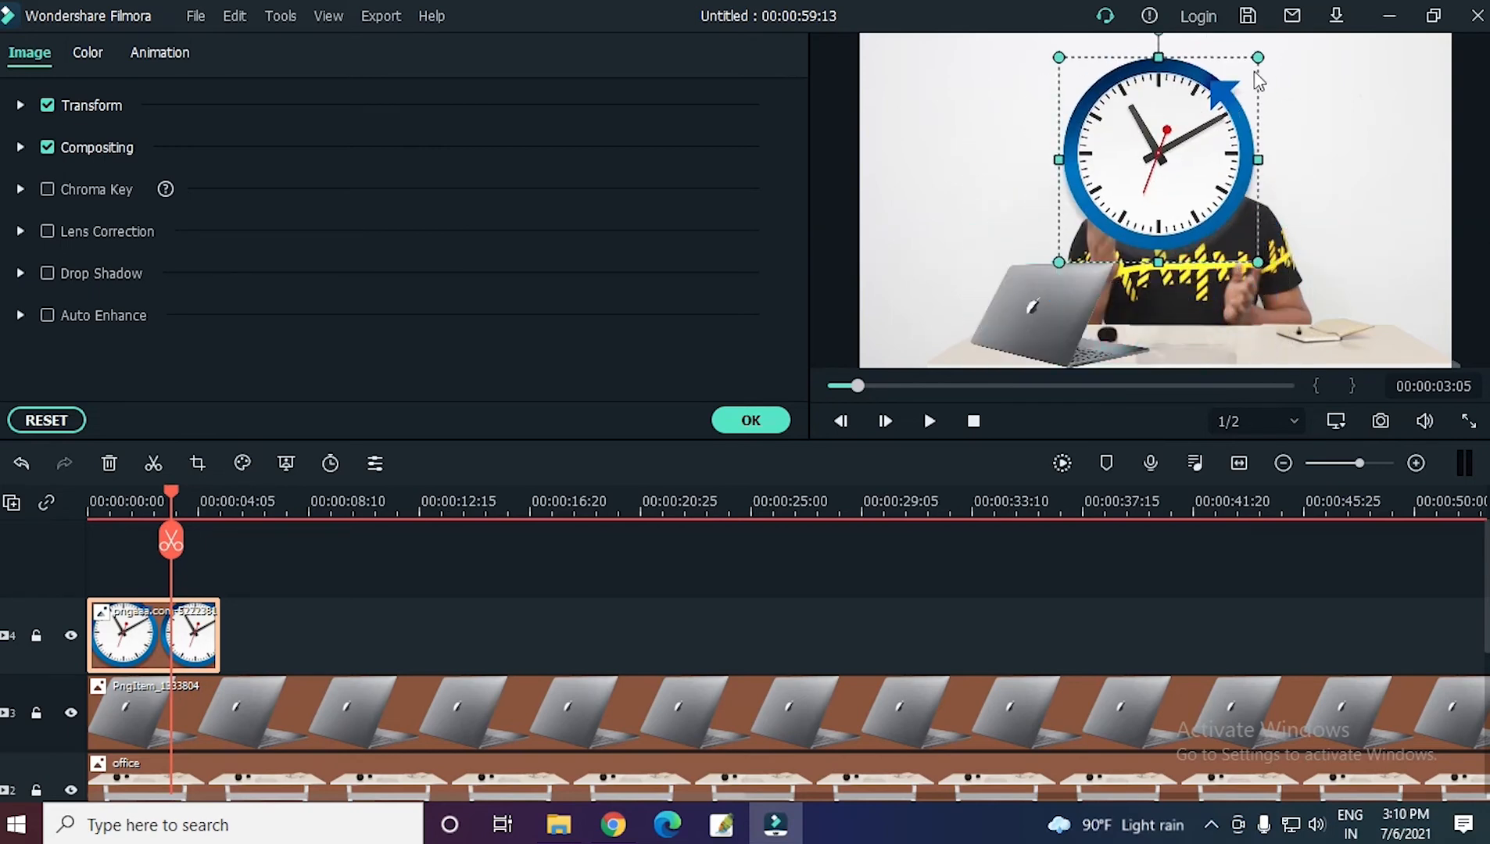
pyautogui.moveTo(1255, 56); pyautogui.dragTo(1323, 145)
pyautogui.moveTo(1359, 83); pyautogui.dragTo(1336, 59)
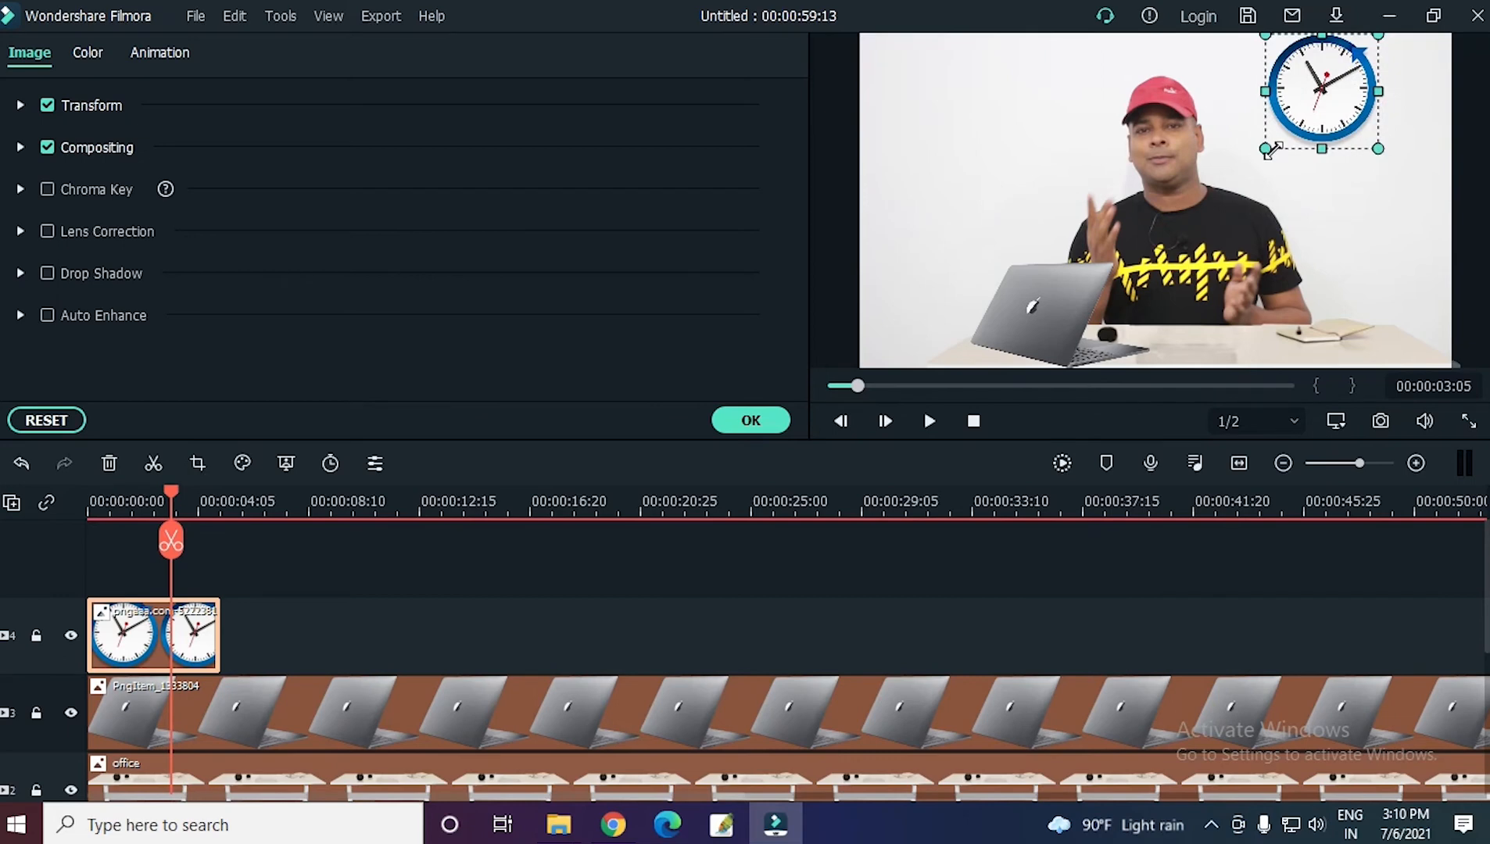
# Make the clock image slightly smaller, nudge it away from the frame's top edge, and reduce its height a little.
pyautogui.moveTo(1265, 149); pyautogui.dragTo(1281, 133)
pyautogui.click(1333, 185)
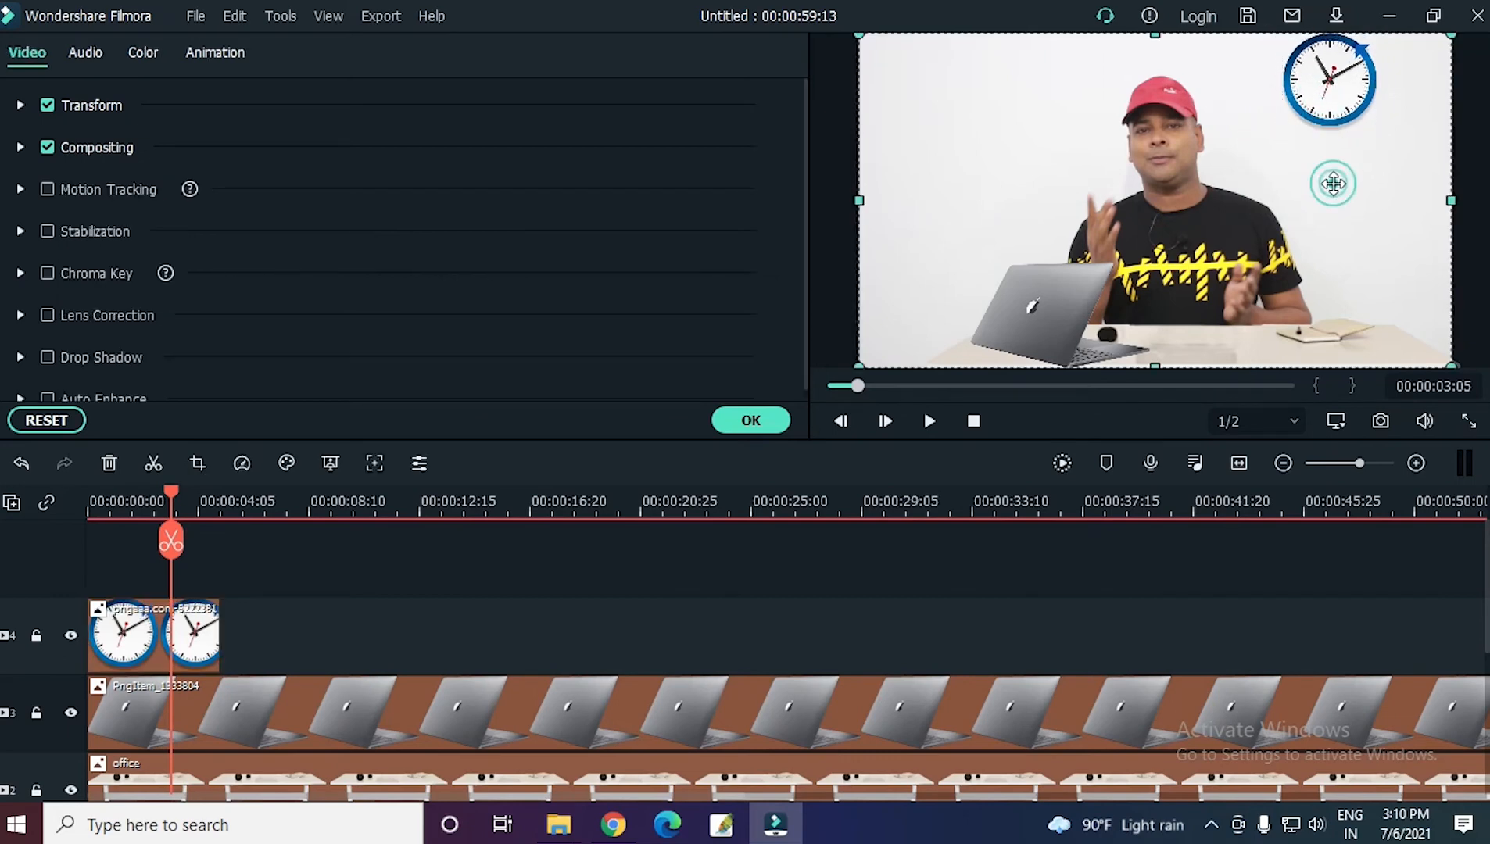
pyautogui.moveTo(1322, 84); pyautogui.dragTo(1335, 95)
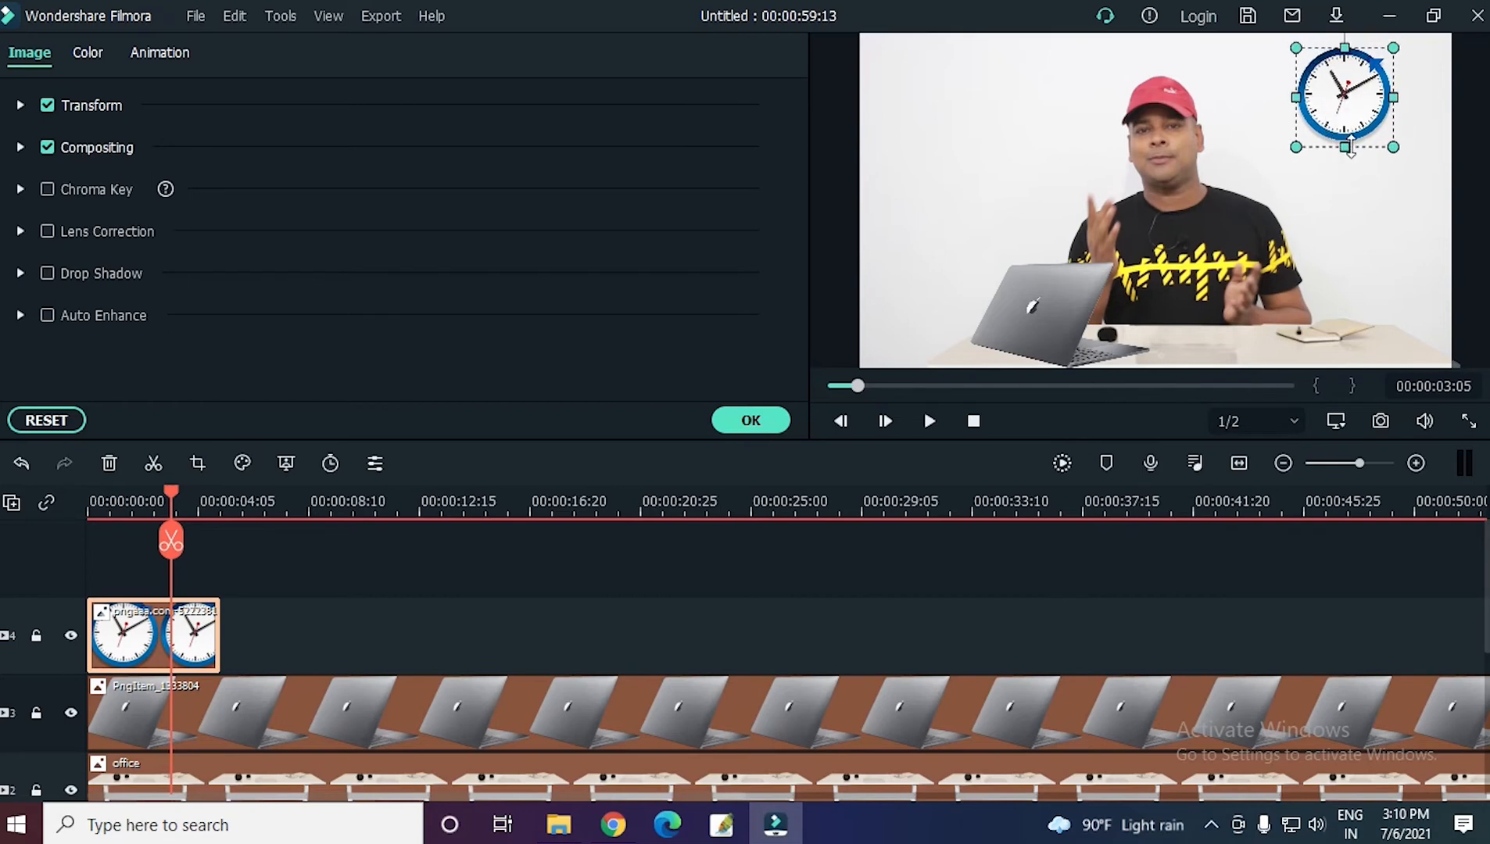
pyautogui.moveTo(1344, 147); pyautogui.dragTo(1345, 133)
pyautogui.click(1341, 174)
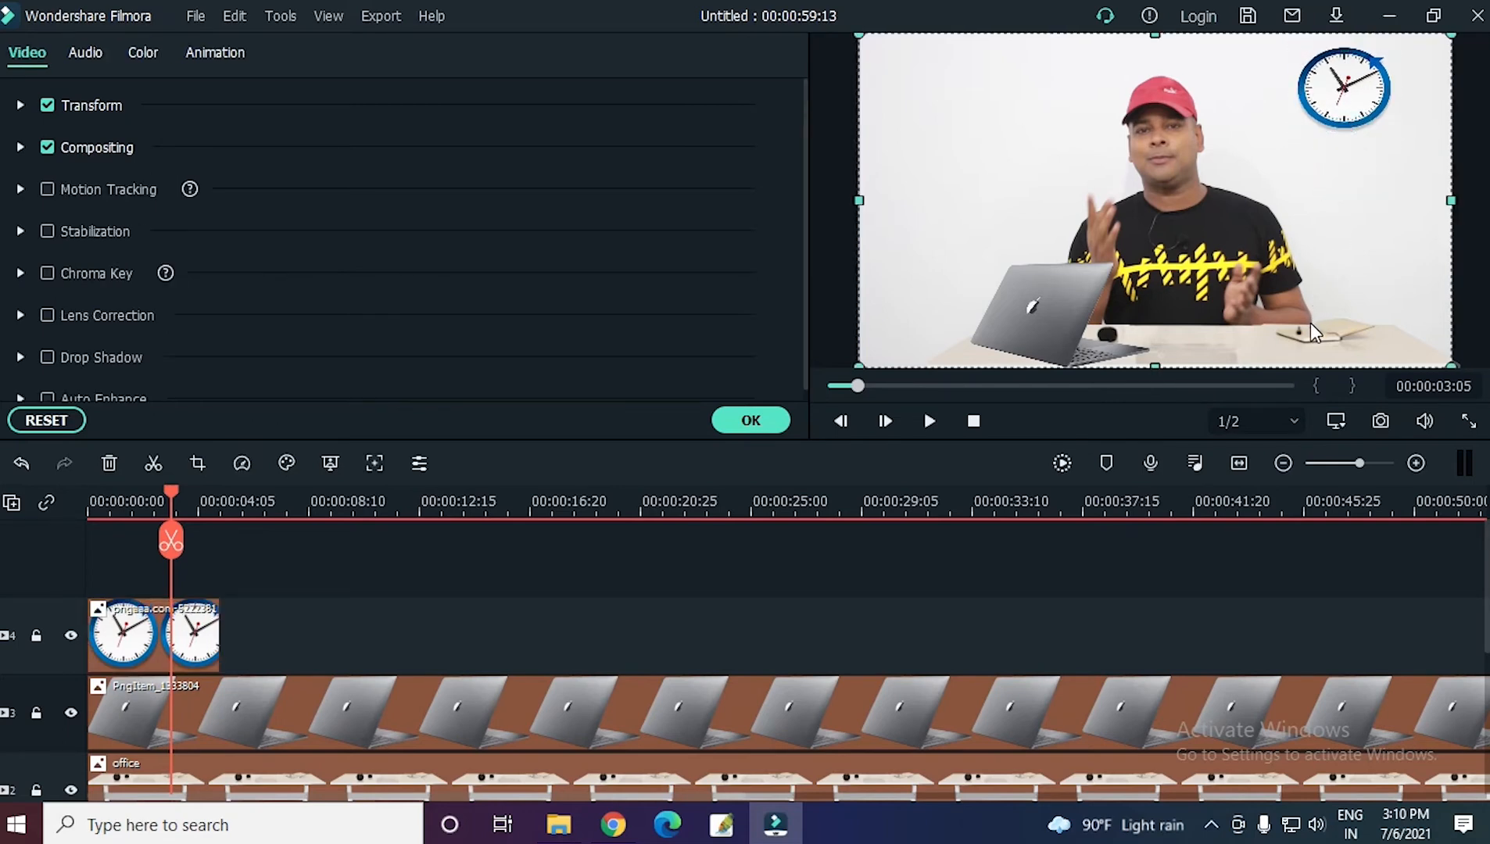
# Extend the clock clip to the end of the "Tabile setting" video and close its image settings.
pyautogui.click(206, 653)
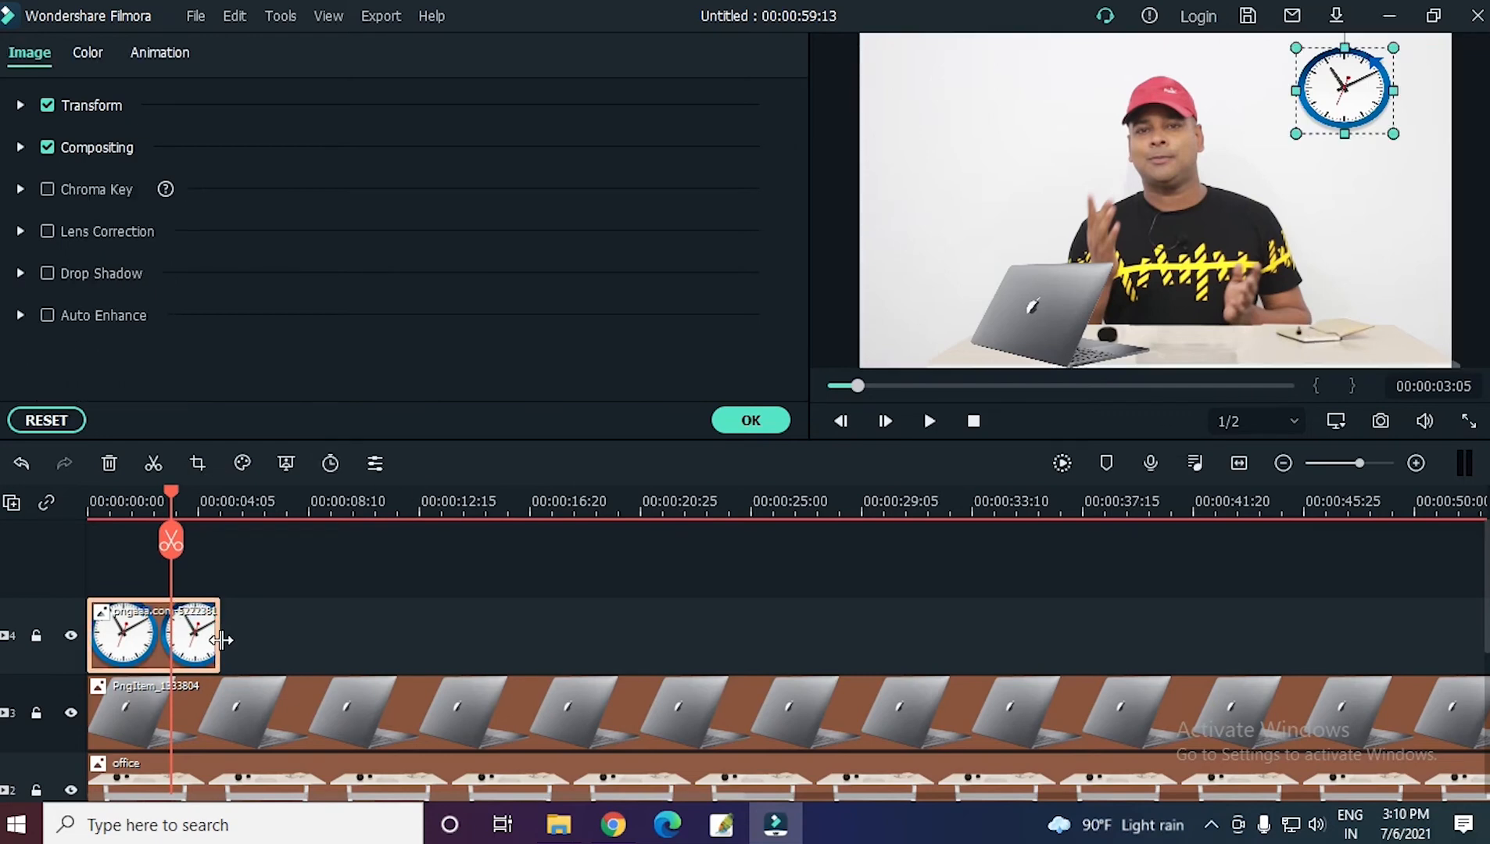
pyautogui.moveTo(220, 640); pyautogui.dragTo(1316, 623)
pyautogui.click(1287, 526)
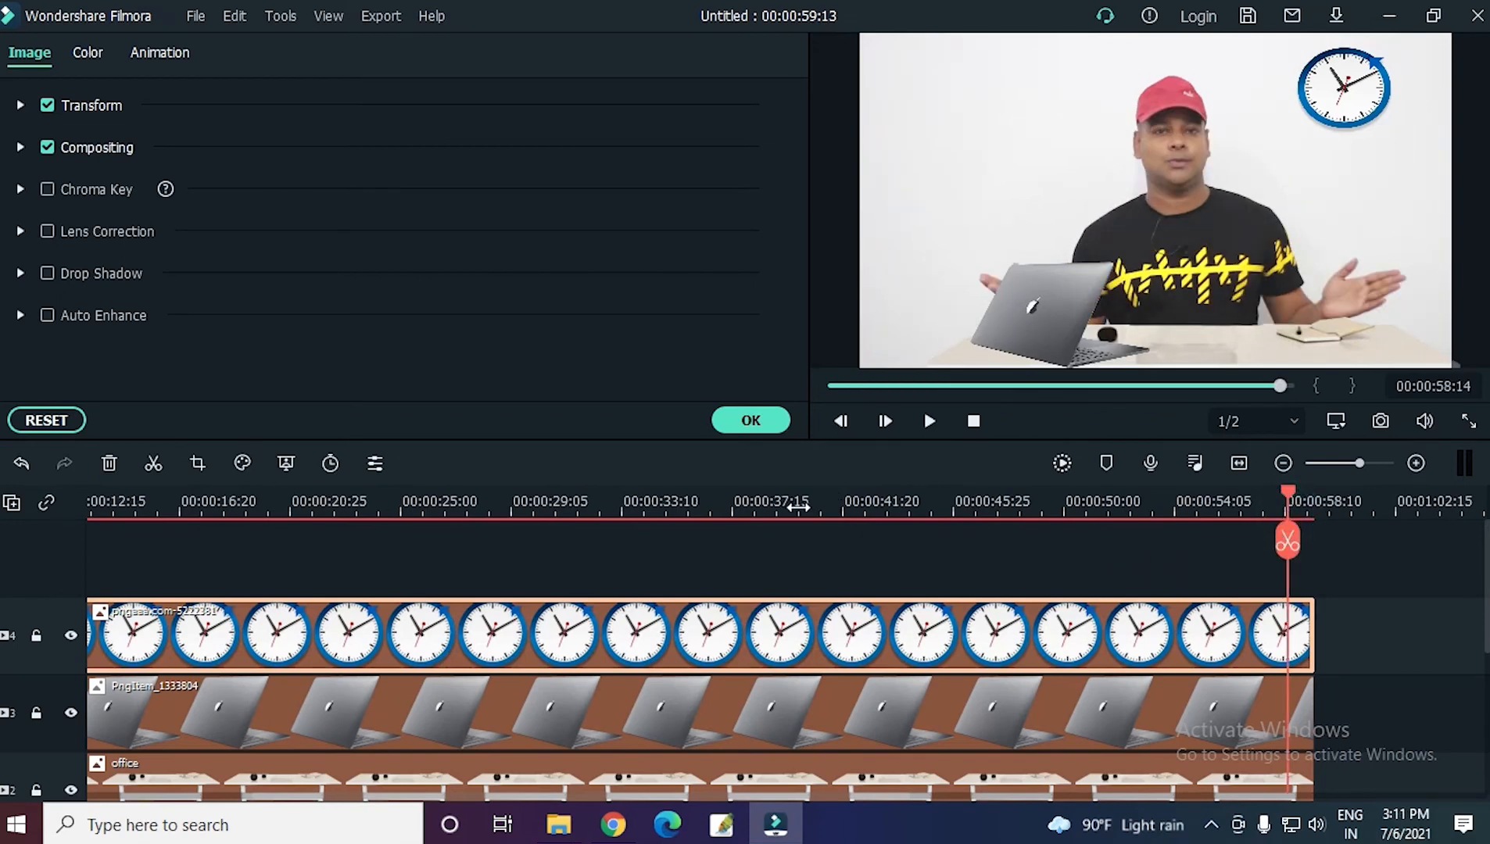
pyautogui.click(666, 501)
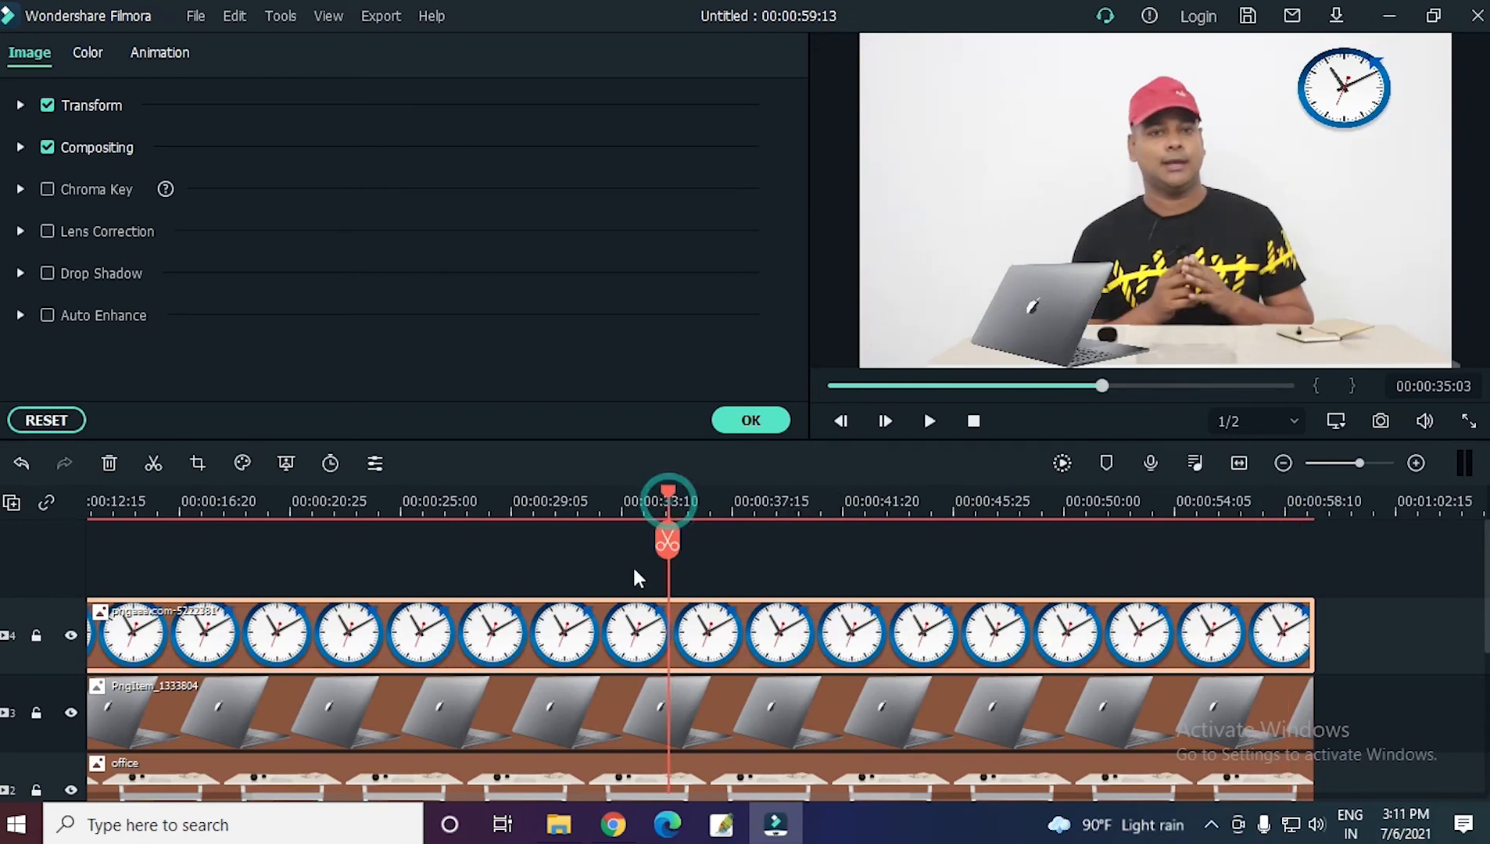
pyautogui.click(1341, 713)
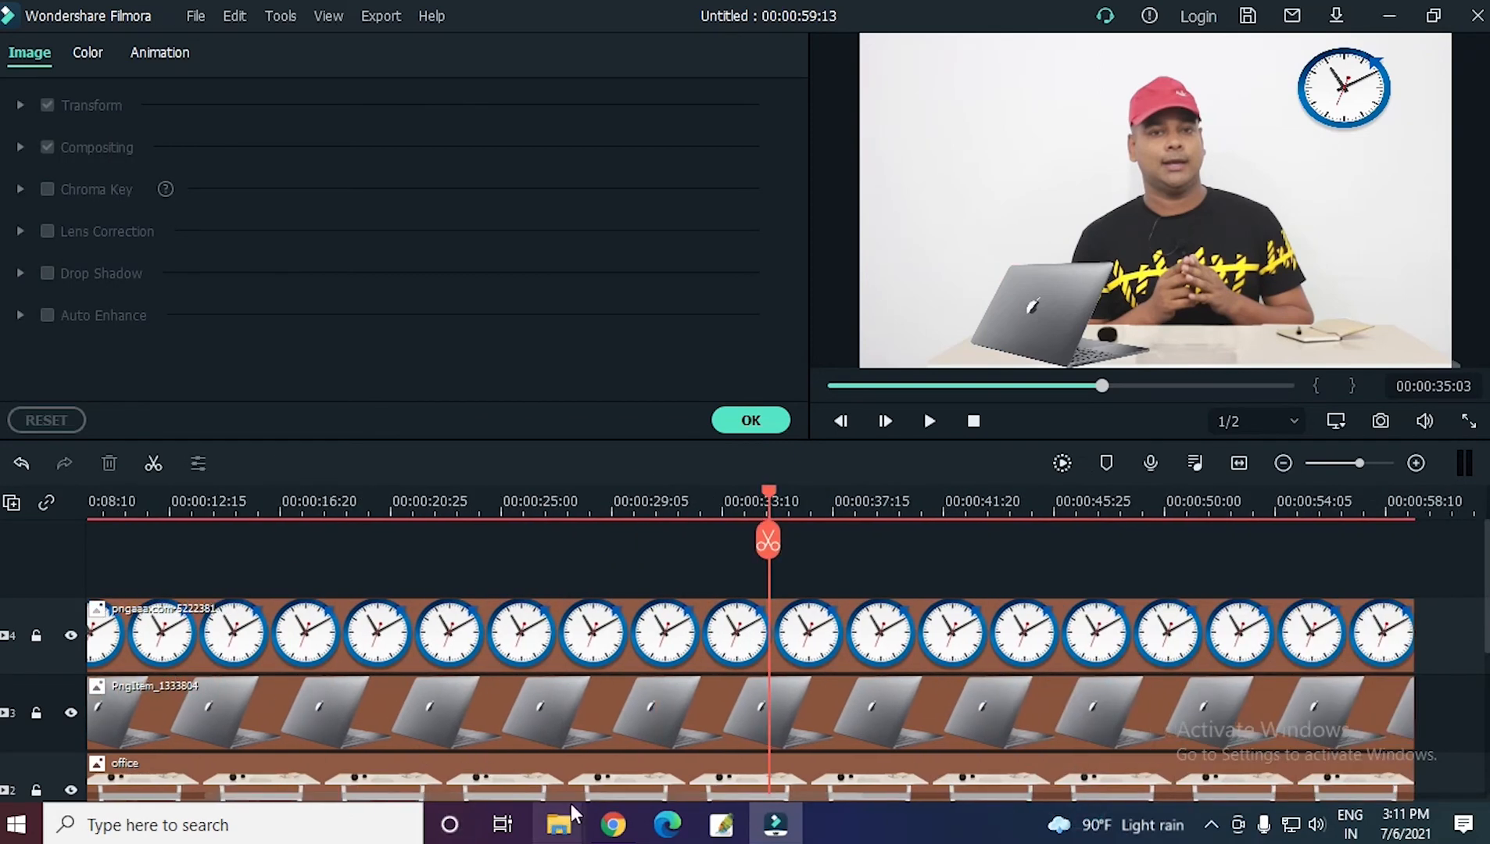
pyautogui.moveTo(1486, 619); pyautogui.dragTo(1486, 735)
pyautogui.moveTo(581, 795); pyautogui.dragTo(275, 804)
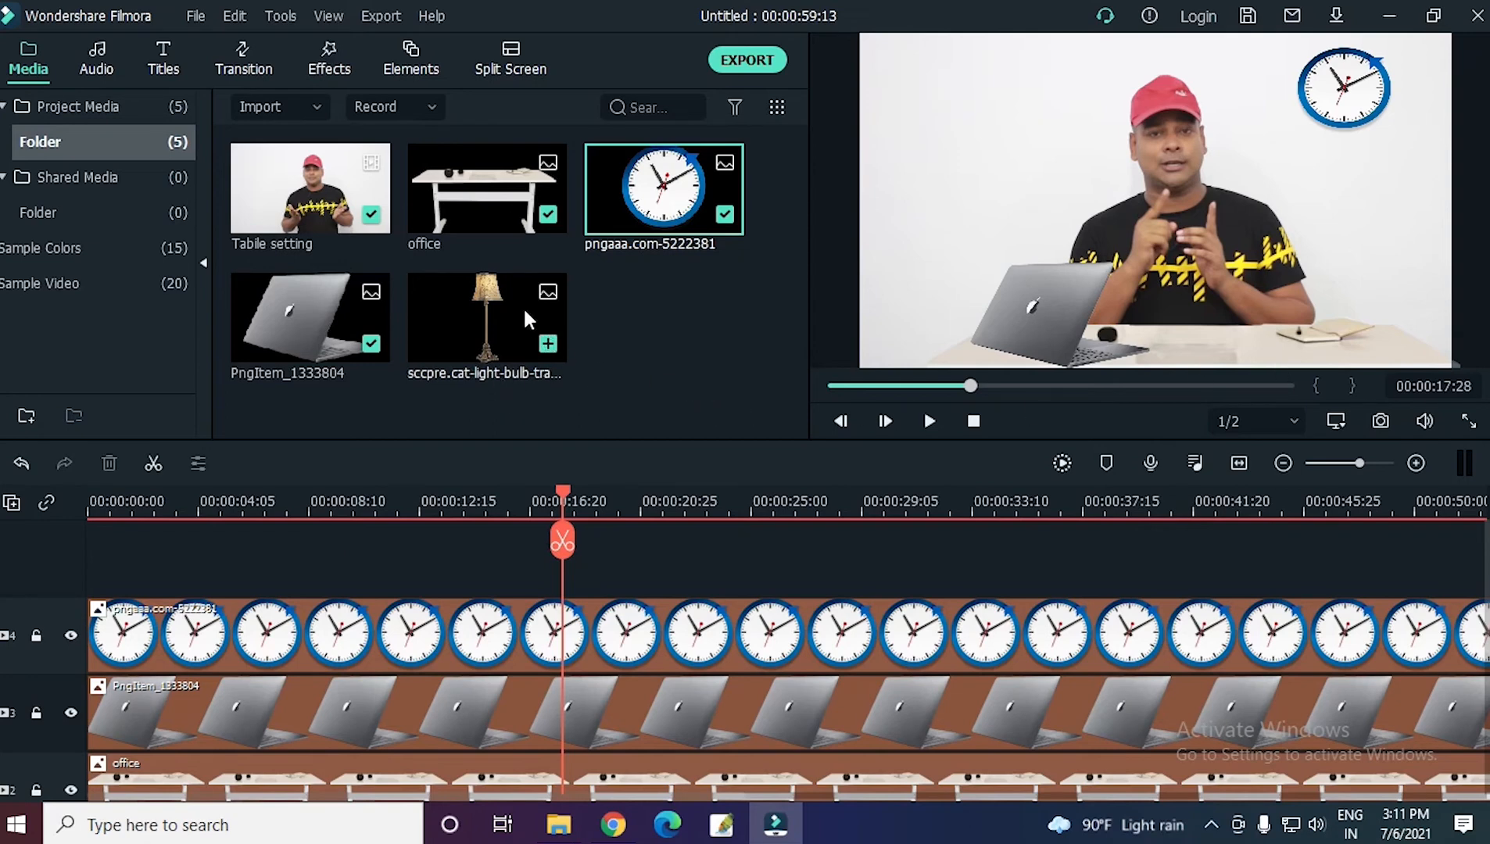
# Place the lamp image on a track above the clock at the timeline start, then shrink it and stand it on the tabletop's right end.
pyautogui.moveTo(523, 306); pyautogui.dragTo(90, 548)
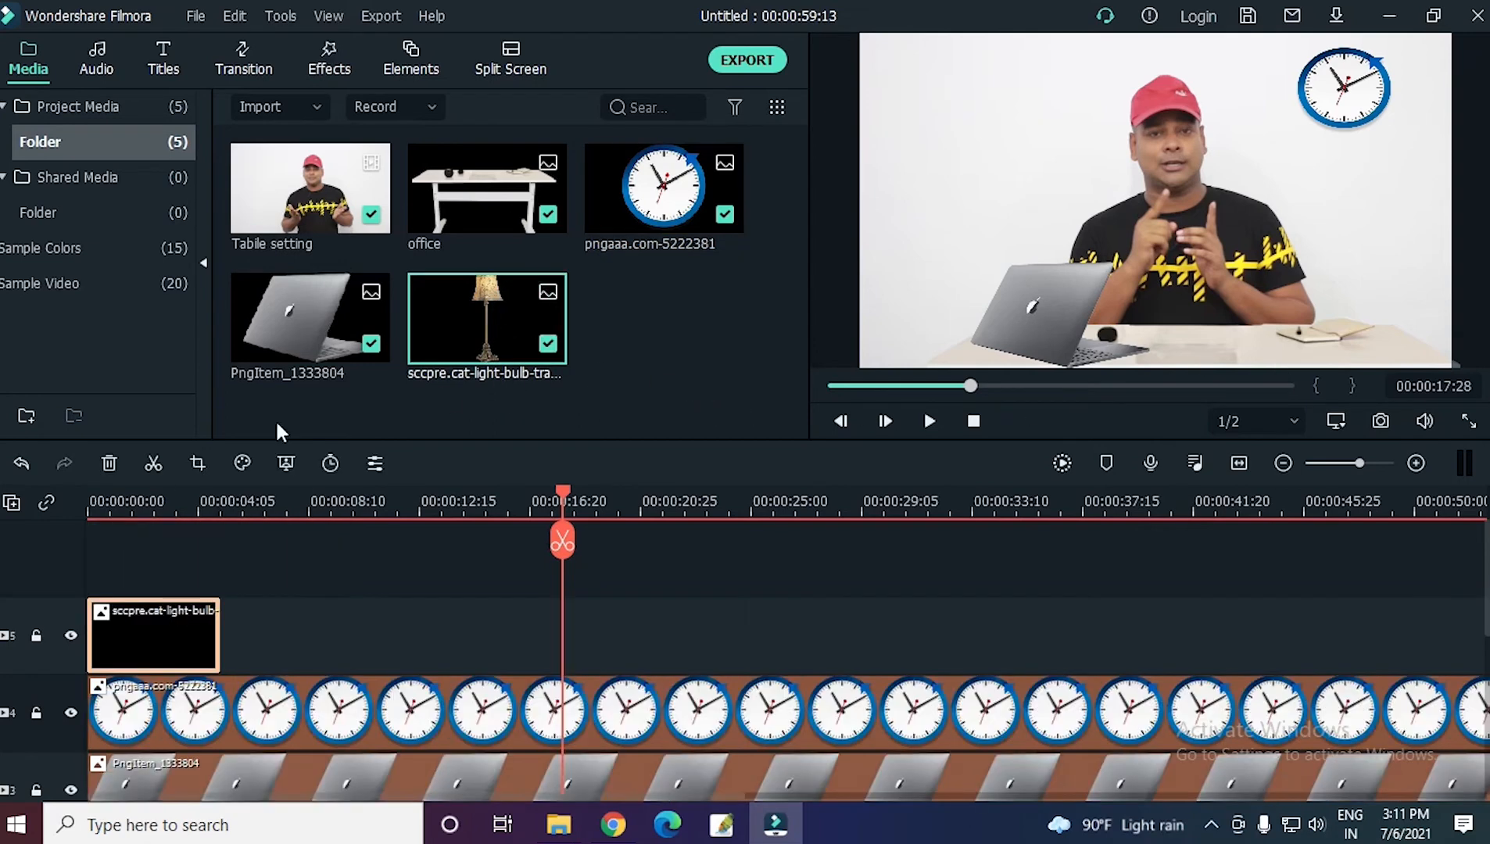
pyautogui.click(153, 506)
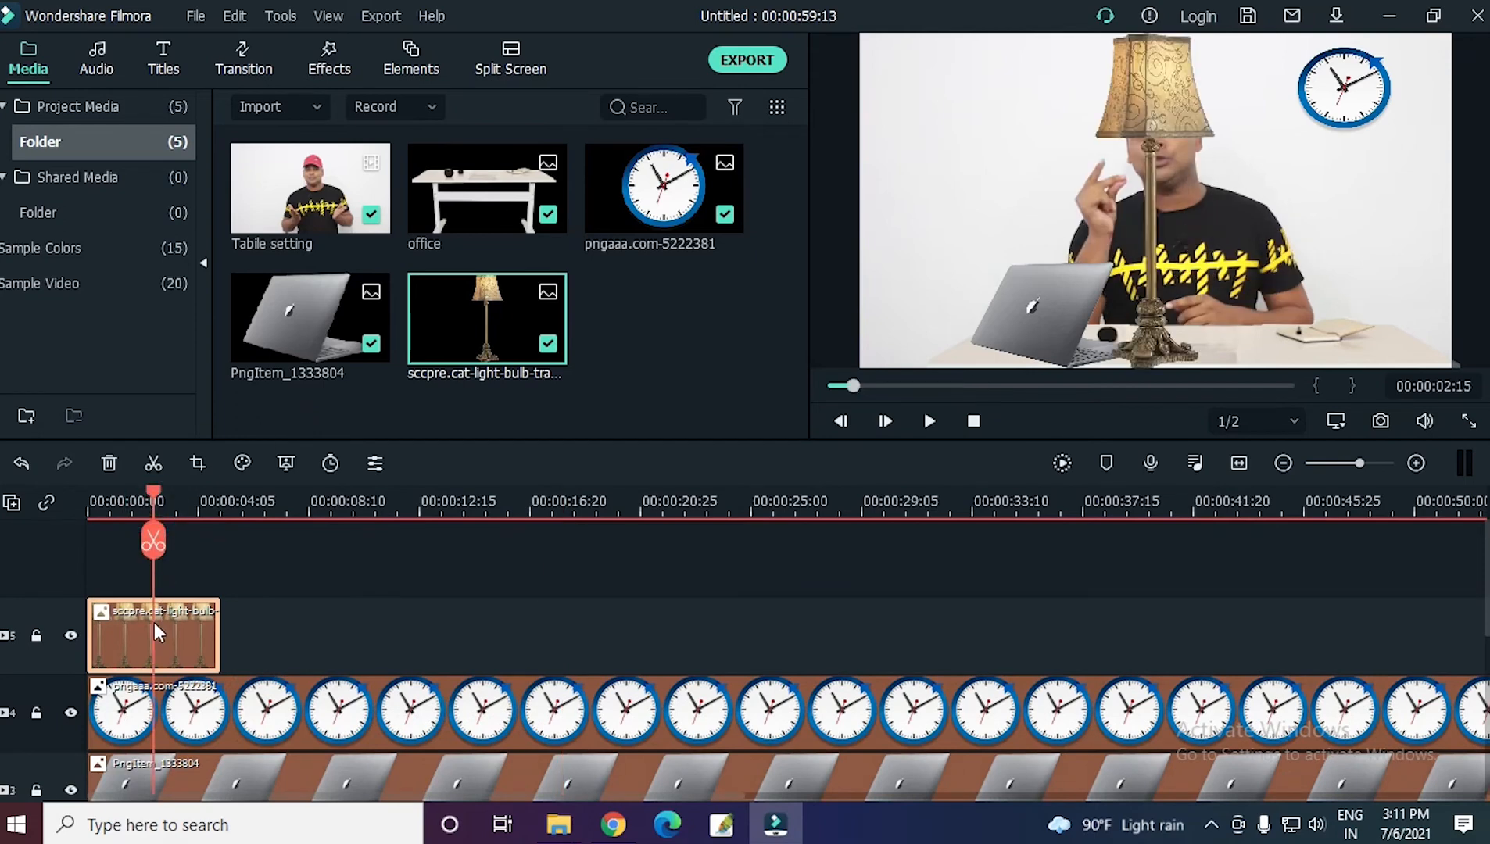
pyautogui.click(1192, 99)
pyautogui.moveTo(1150, 34); pyautogui.dragTo(1150, 167)
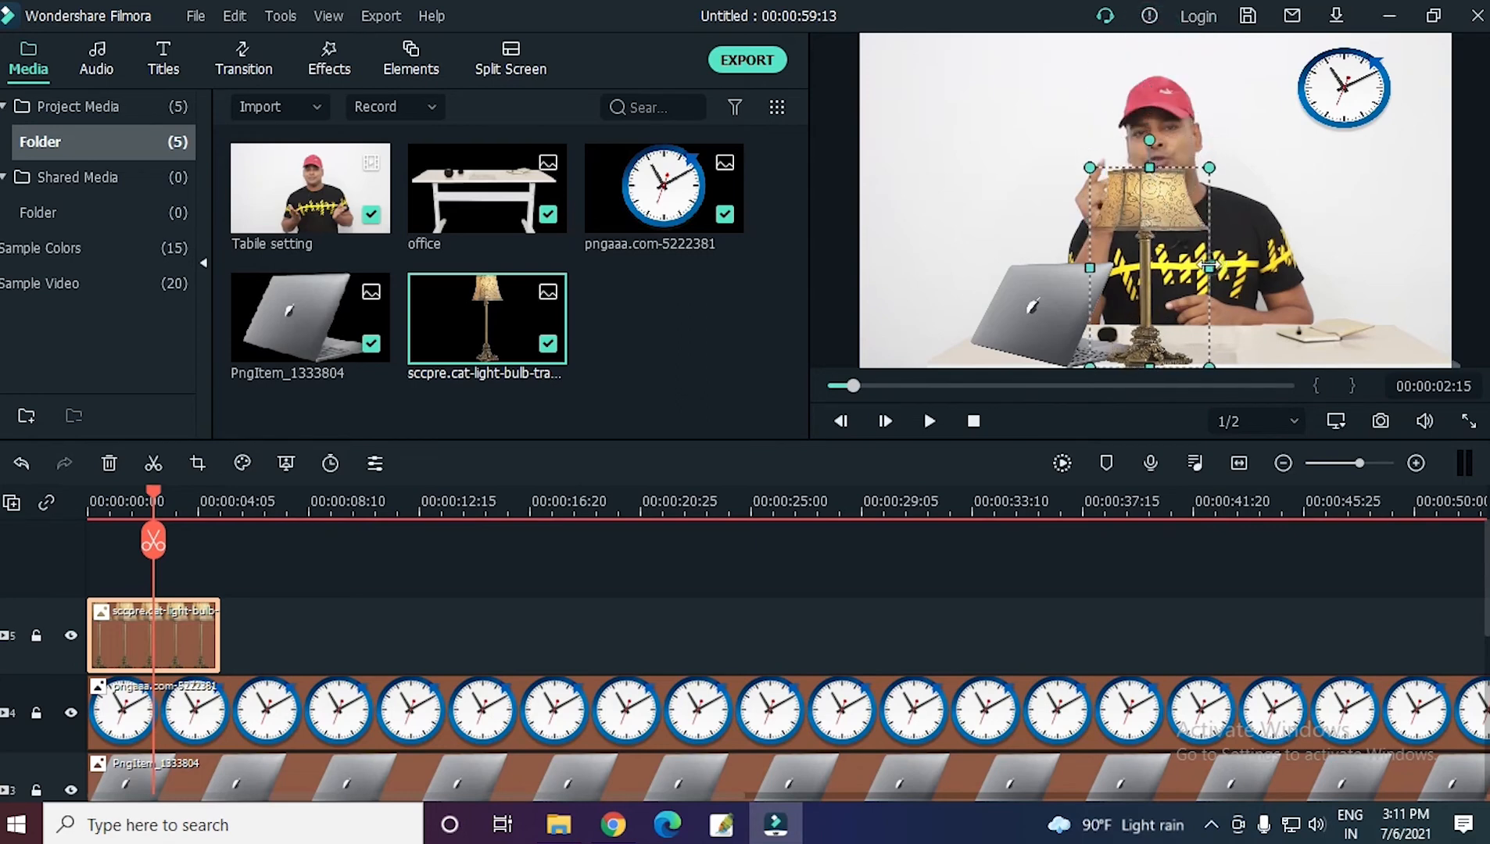
pyautogui.moveTo(1149, 266); pyautogui.dragTo(1373, 265)
pyautogui.moveTo(1373, 161); pyautogui.dragTo(1389, 218)
pyautogui.moveTo(1327, 281); pyautogui.dragTo(1411, 283)
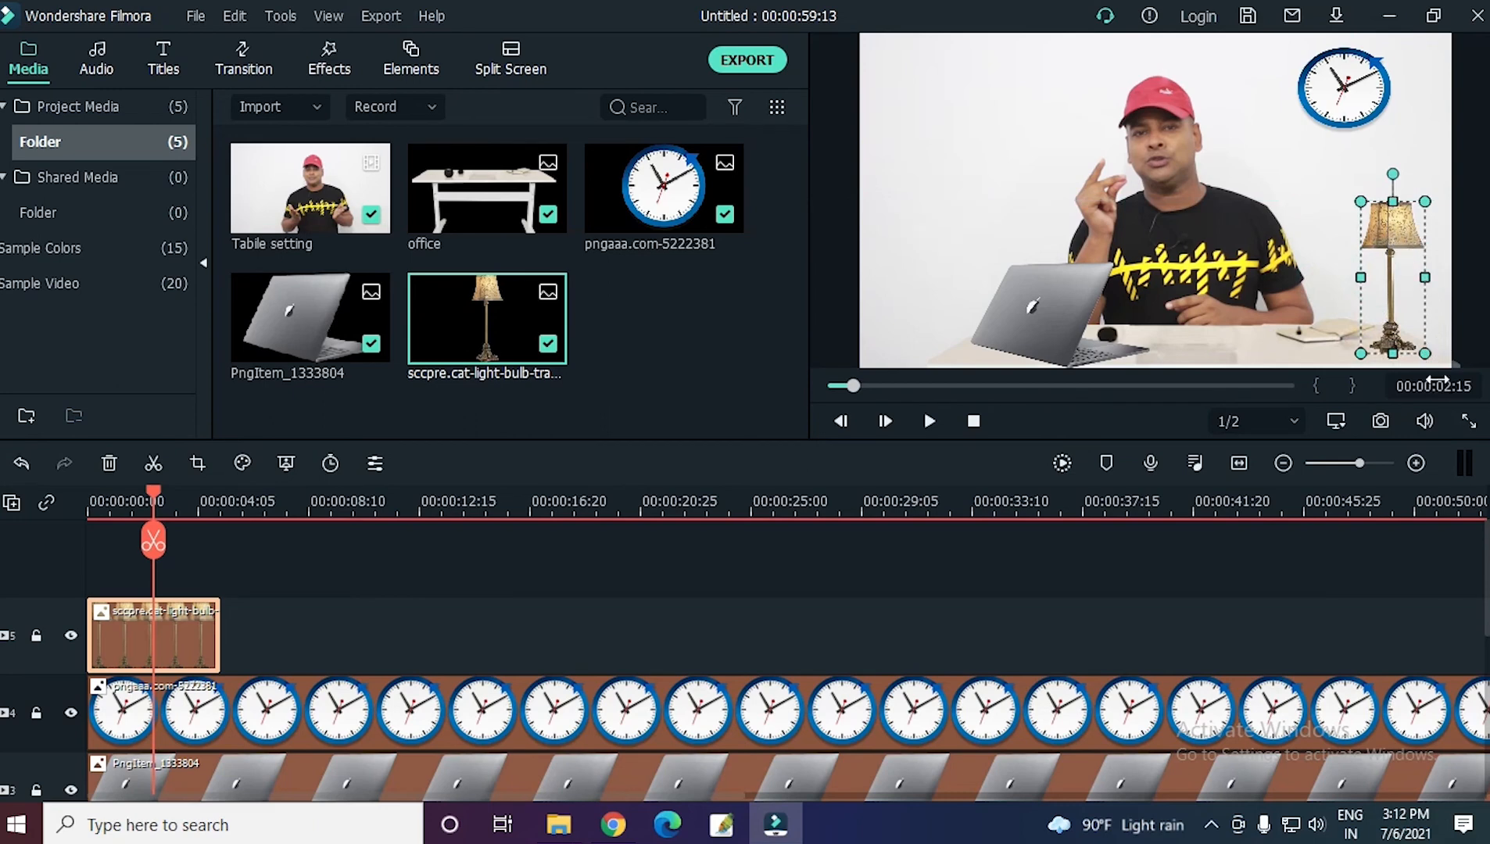
pyautogui.click(1300, 146)
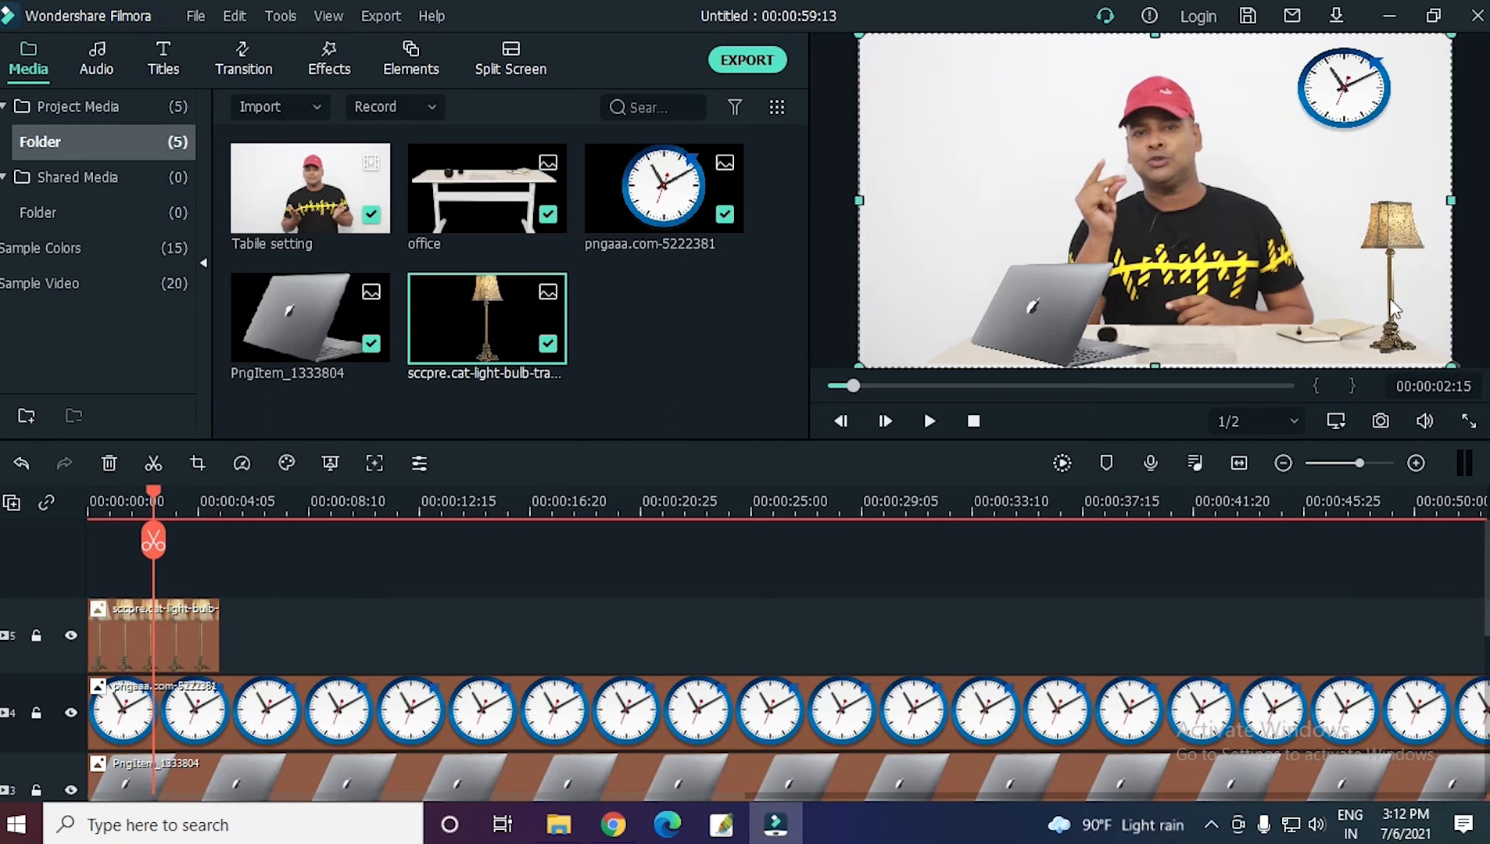
# Make the lamp image slightly smaller and check the composition in full screen.
pyautogui.click(1397, 227)
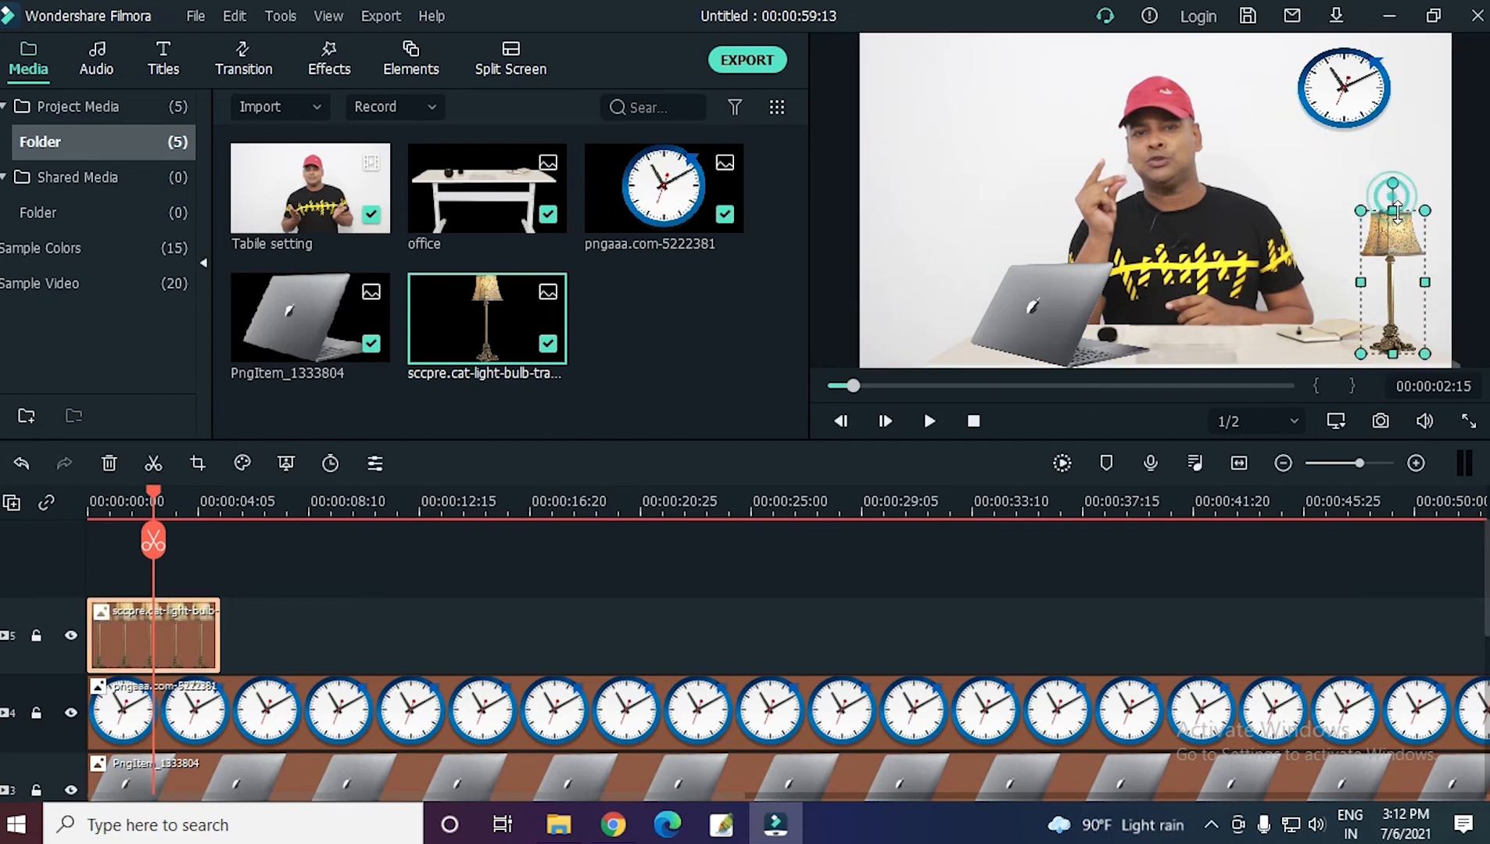
pyautogui.moveTo(1426, 285); pyautogui.dragTo(1416, 286)
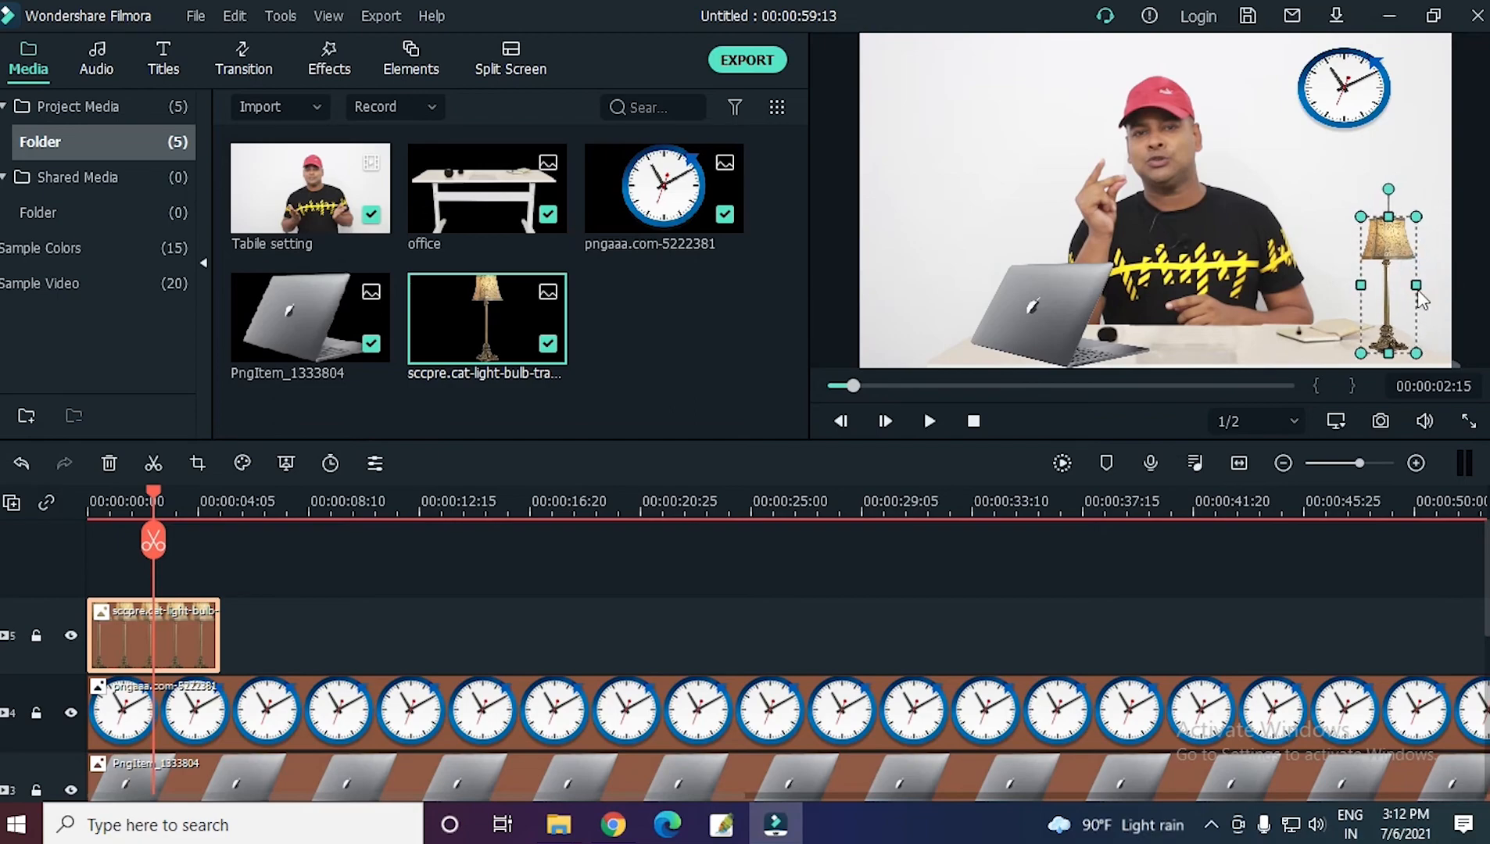
pyautogui.click(1468, 422)
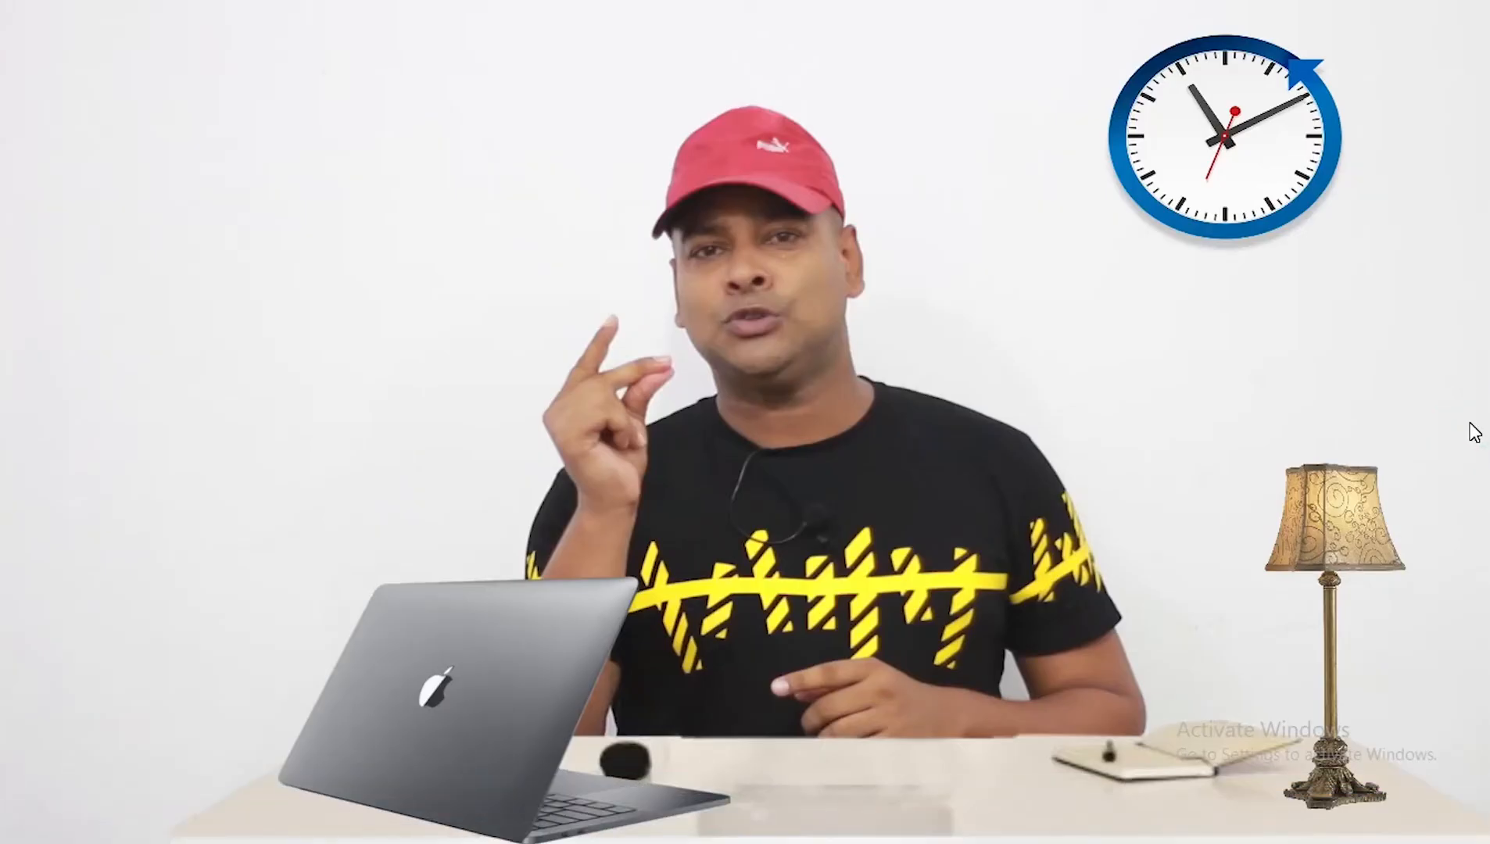
pyautogui.moveTo(1320, 817)
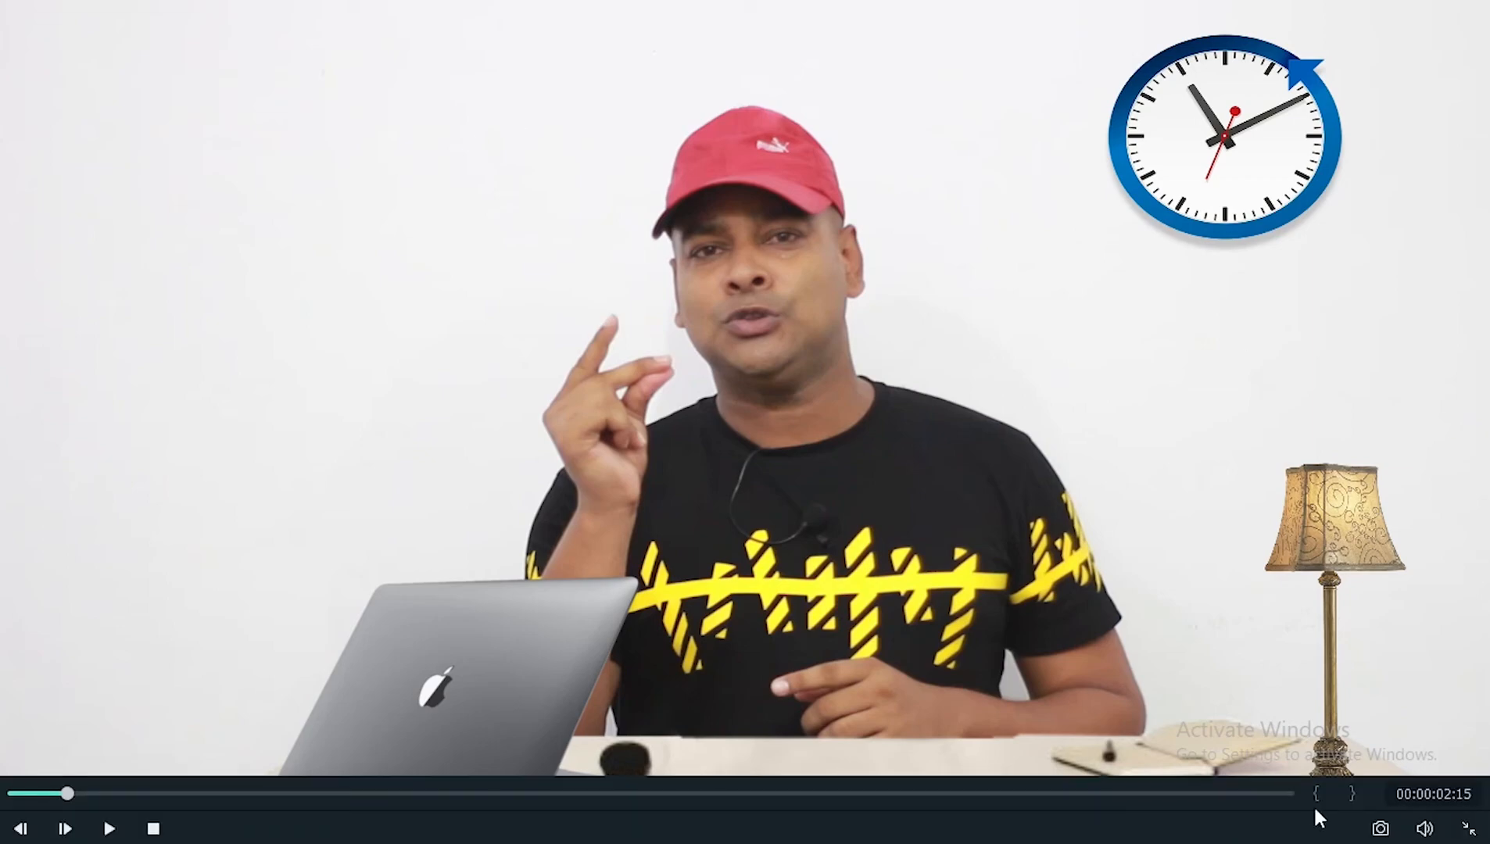
pyautogui.click(1468, 829)
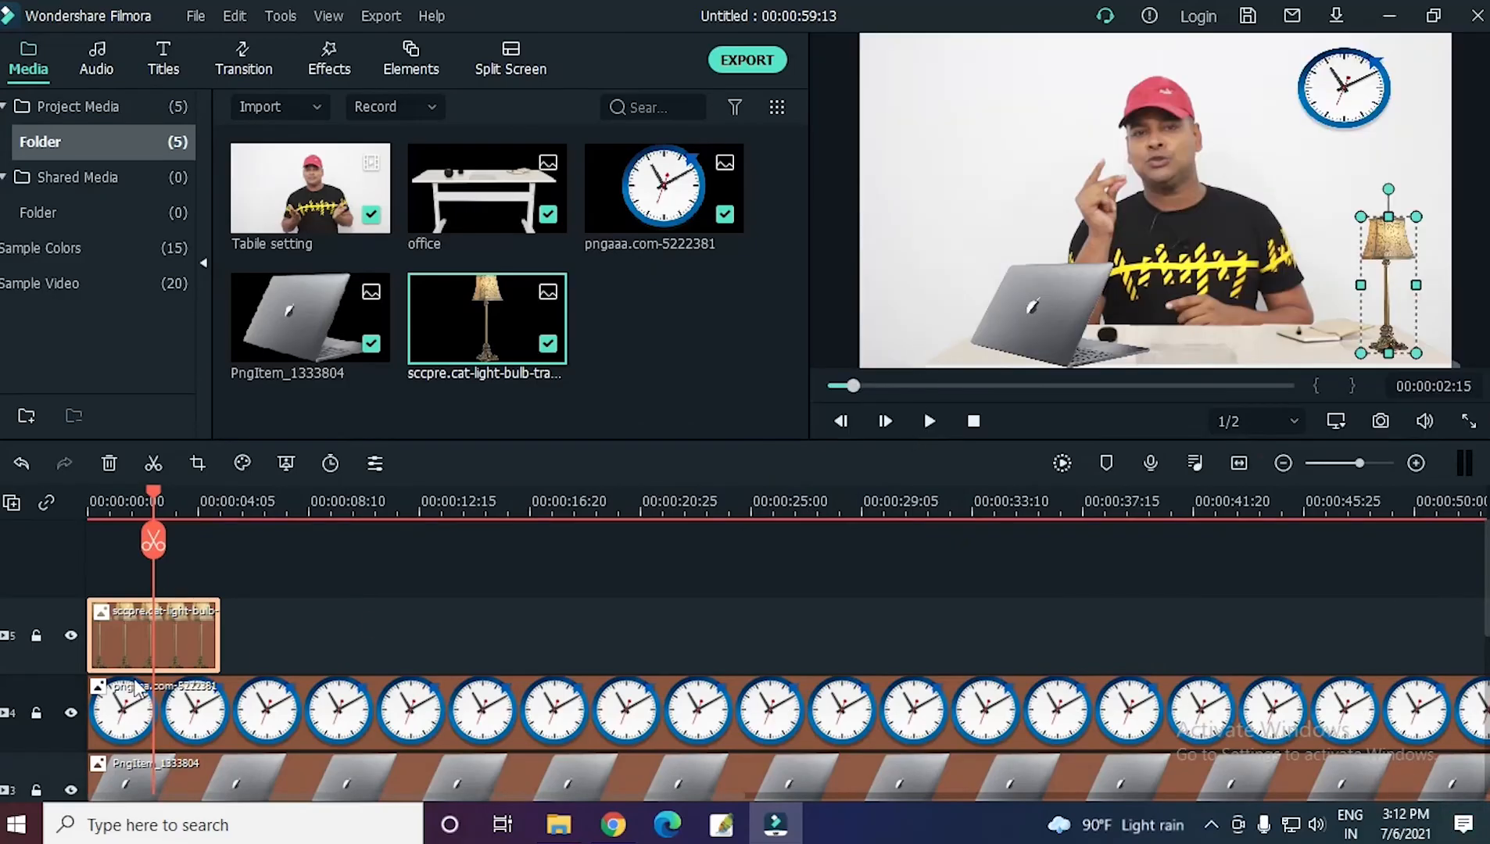
# Extend the lamp clip to match the video's length and preview the frame near its end.
pyautogui.click(188, 506)
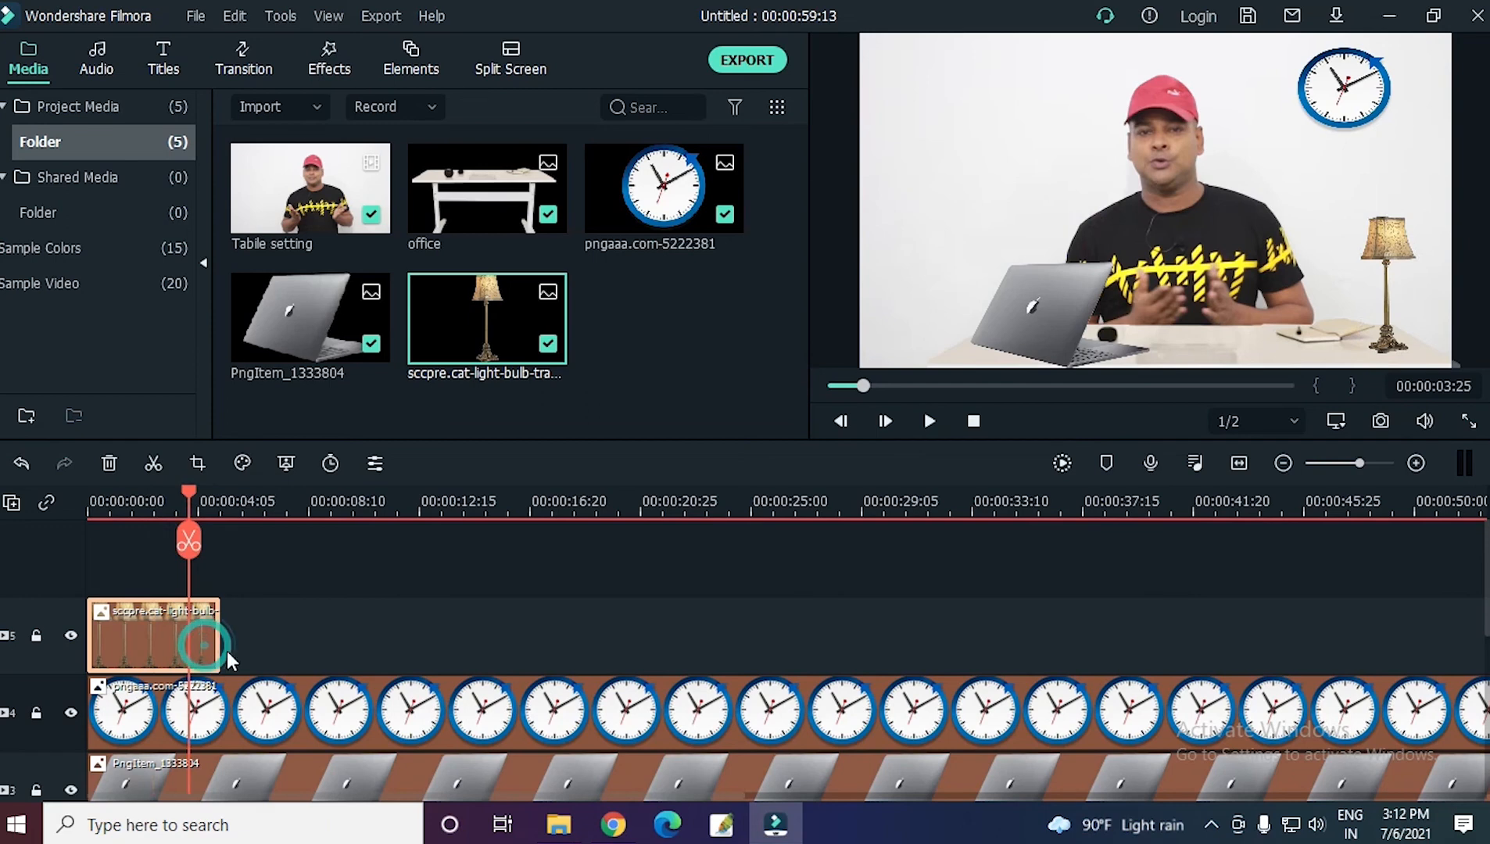
pyautogui.moveTo(218, 641); pyautogui.dragTo(1346, 640)
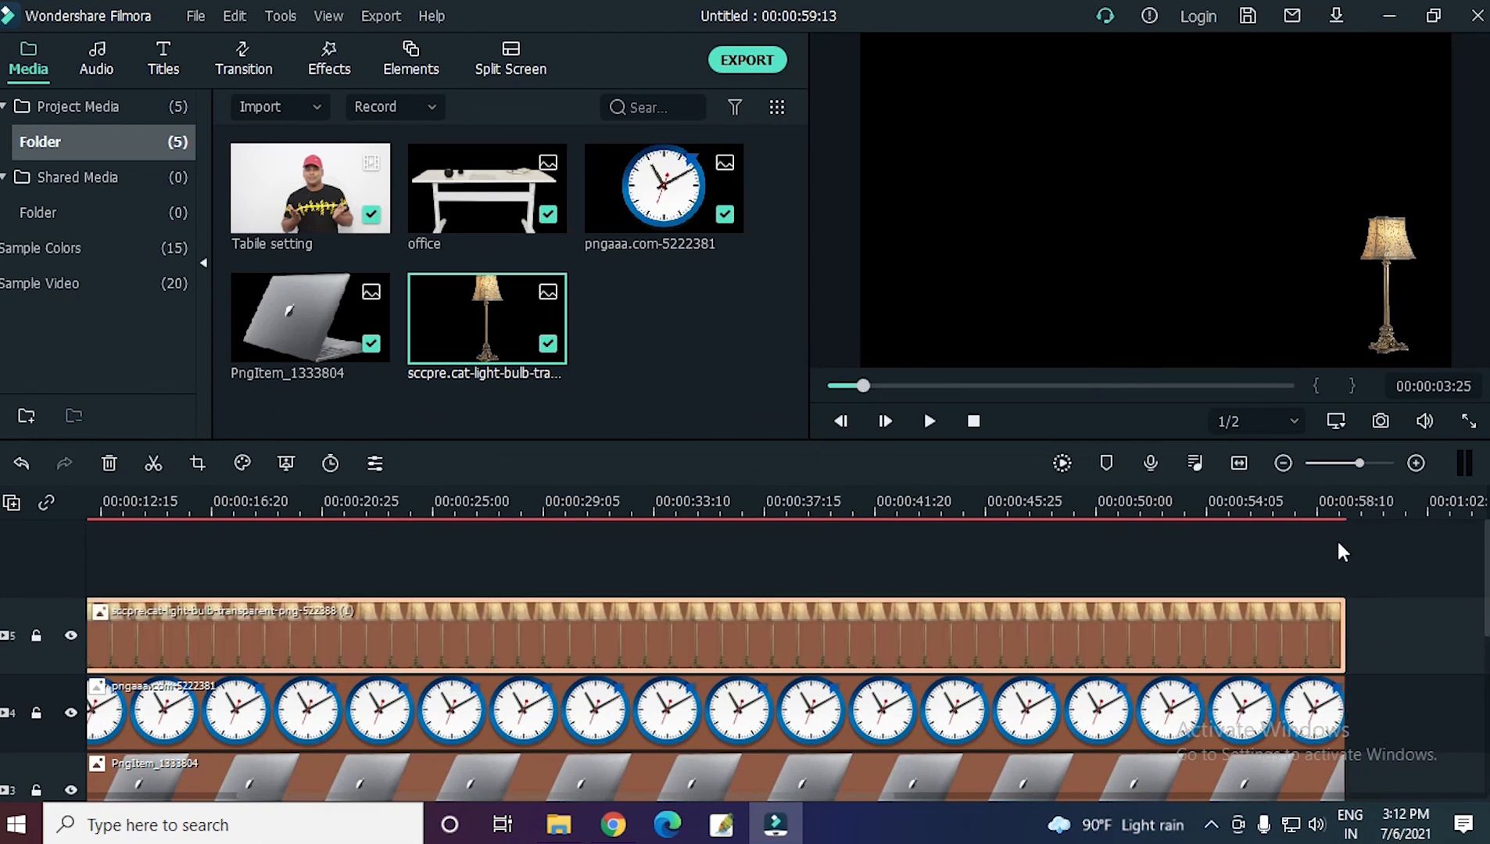
pyautogui.click(1303, 501)
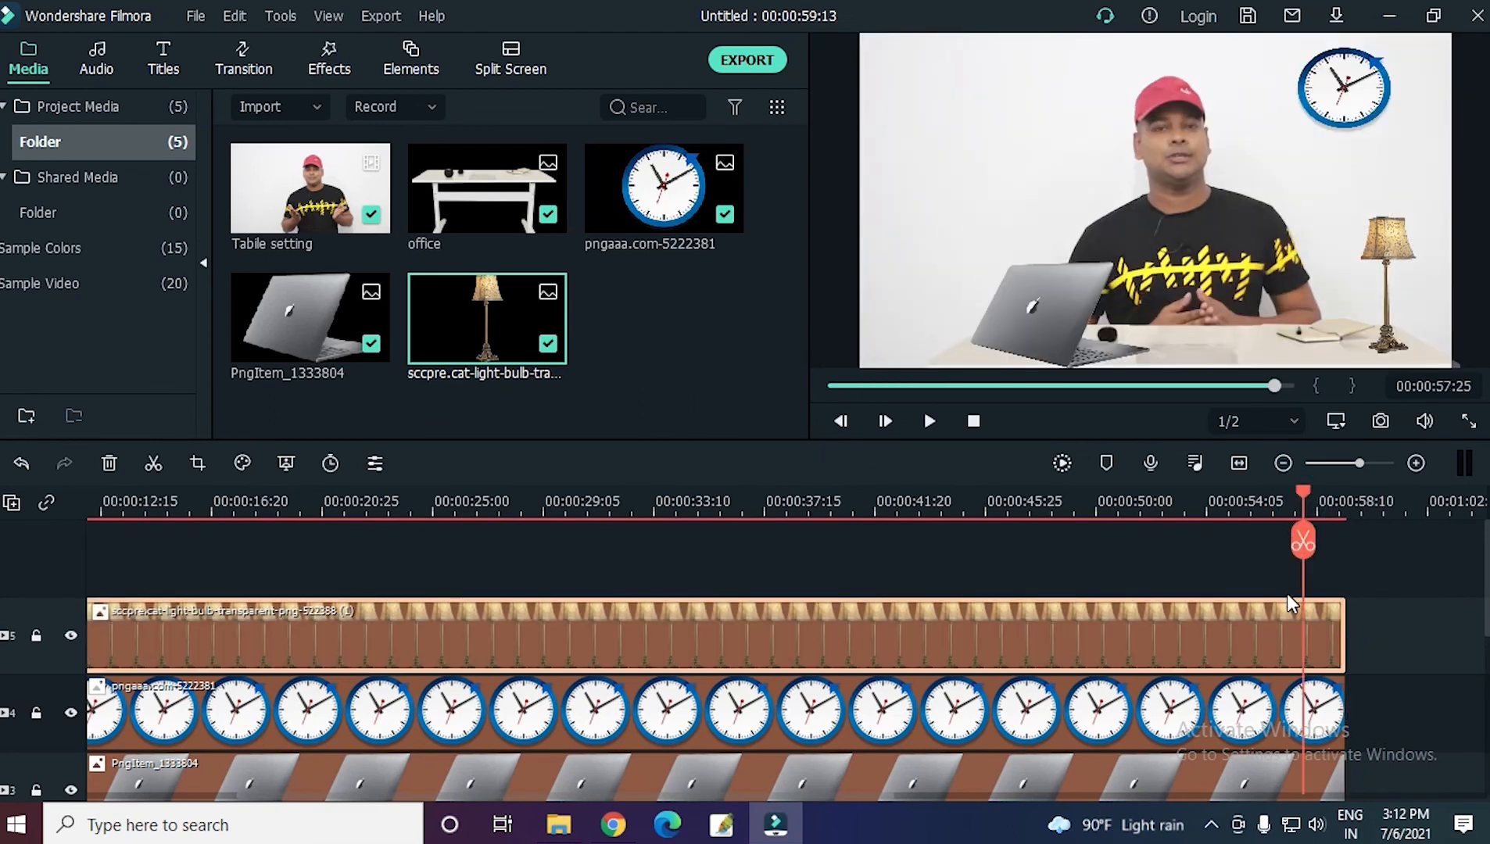
# Group all the image and video clips on the timeline, then play the grouped result.
pyautogui.moveTo(1487, 592)
pyautogui.mouseDown()
pyautogui.moveTo(1487, 727)
pyautogui.moveTo(1487, 592)
pyautogui.mouseUp()
pyautogui.moveTo(1486, 592); pyautogui.dragTo(1487, 727)
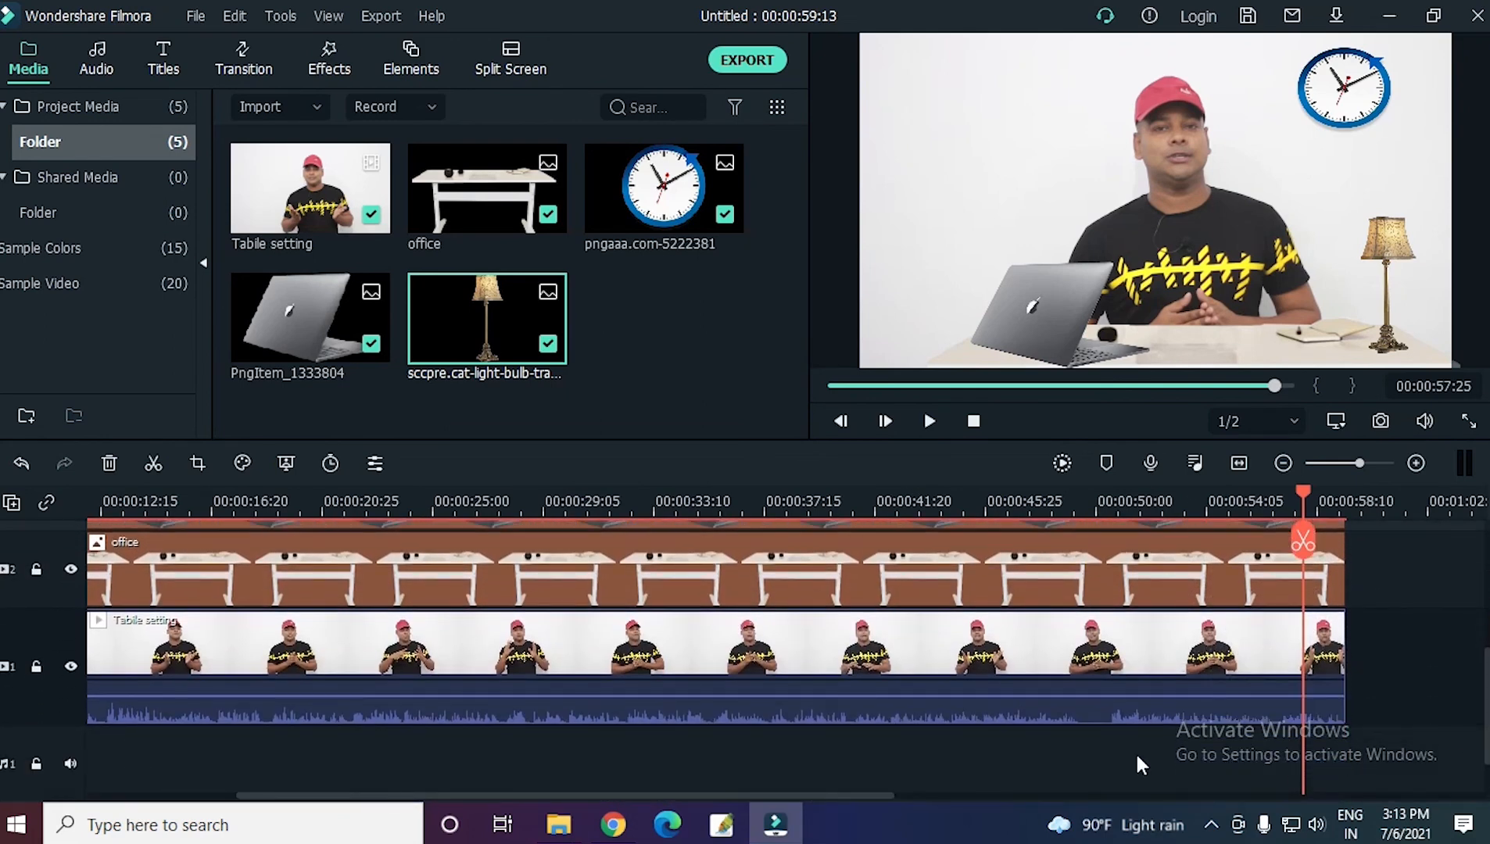
pyautogui.moveTo(1487, 727)
pyautogui.mouseDown()
pyautogui.moveTo(1487, 688)
pyautogui.moveTo(1487, 739)
pyautogui.mouseUp()
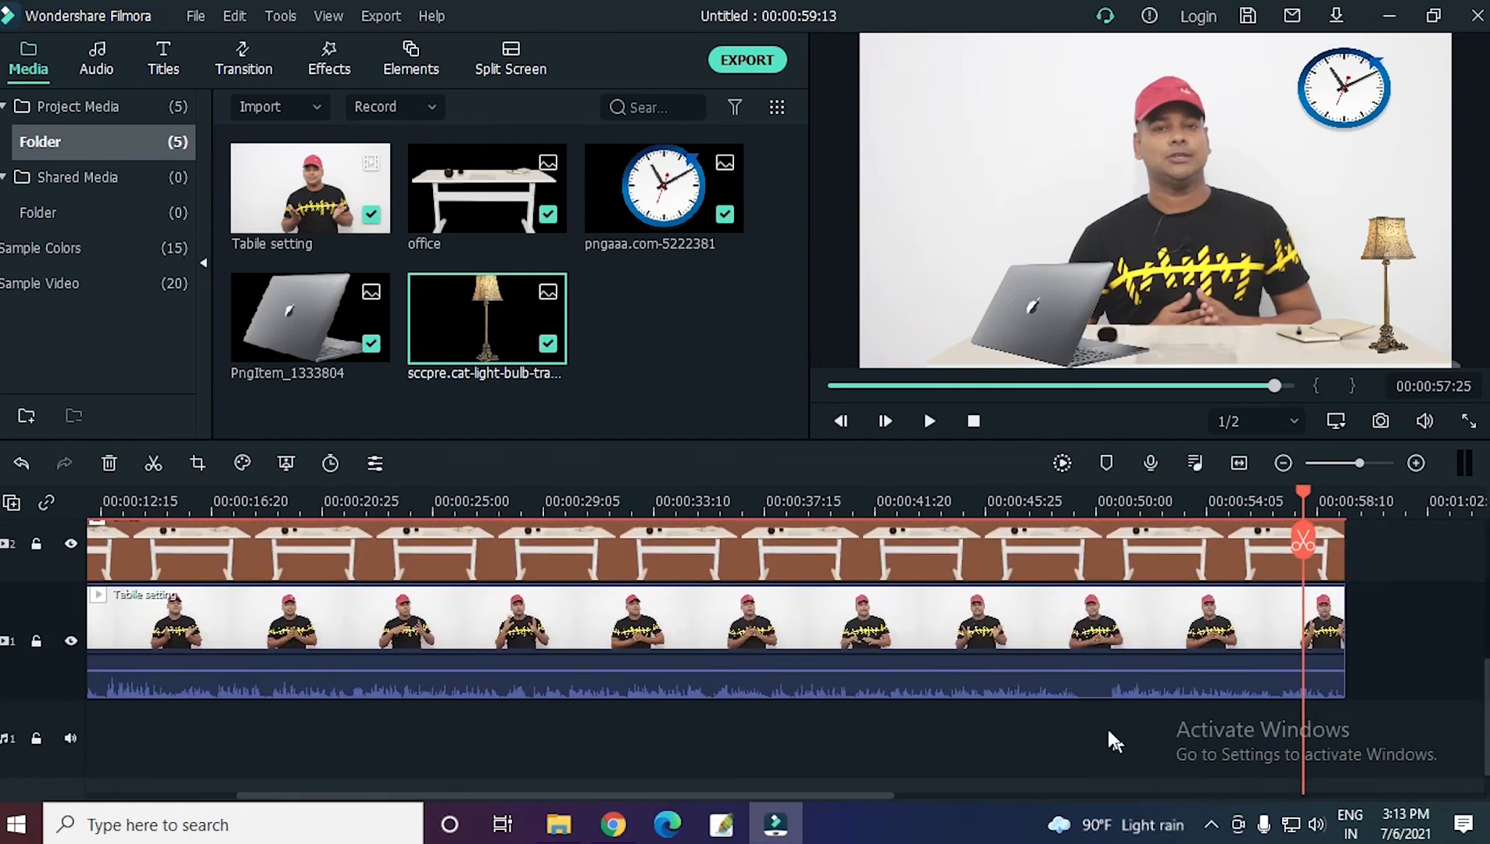
pyautogui.moveTo(1108, 730); pyautogui.dragTo(799, 484)
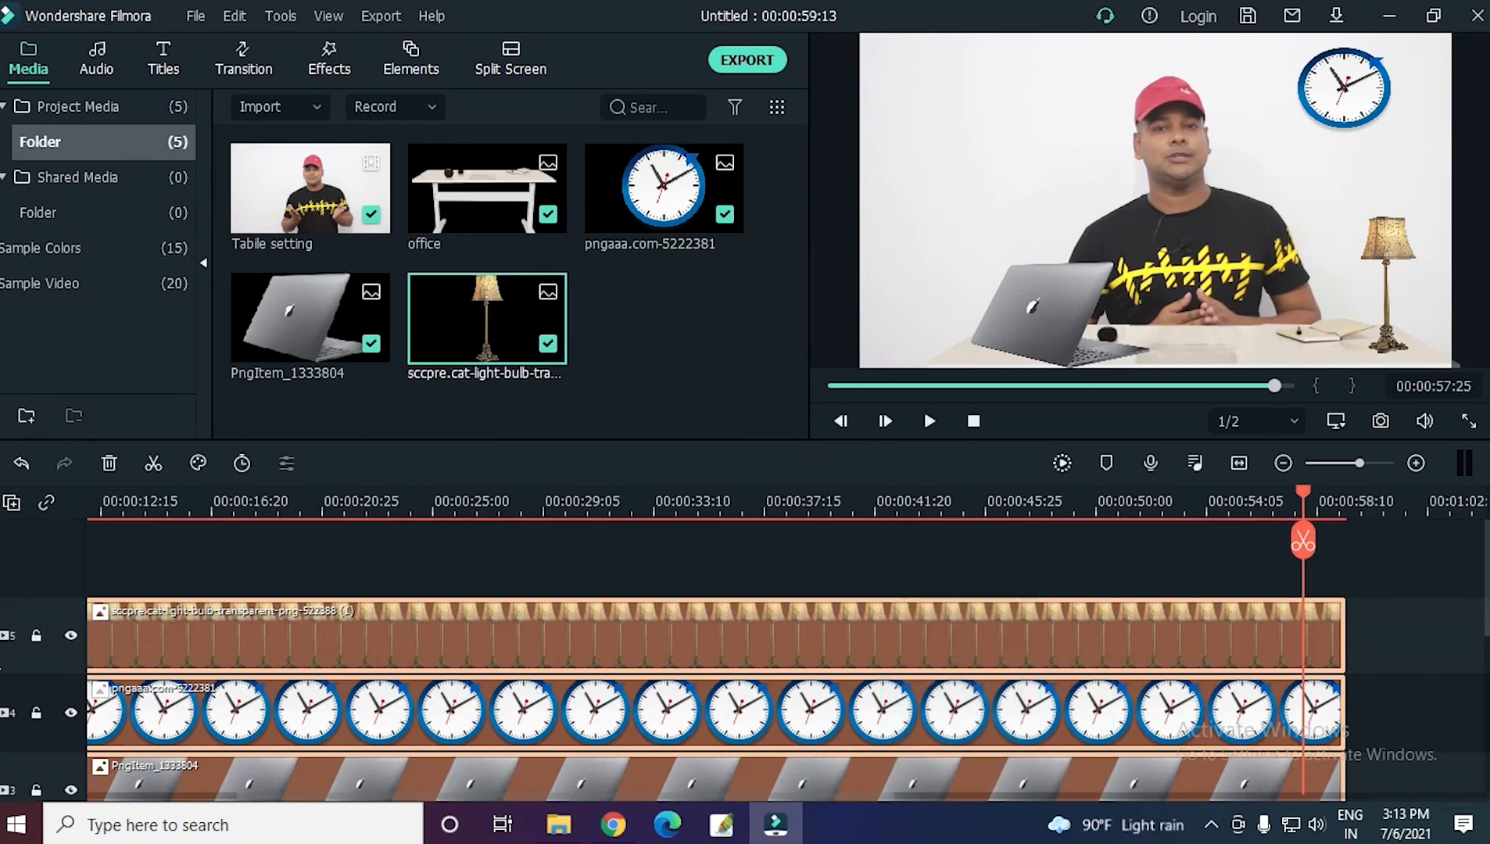
pyautogui.moveTo(1487, 595); pyautogui.dragTo(1488, 718)
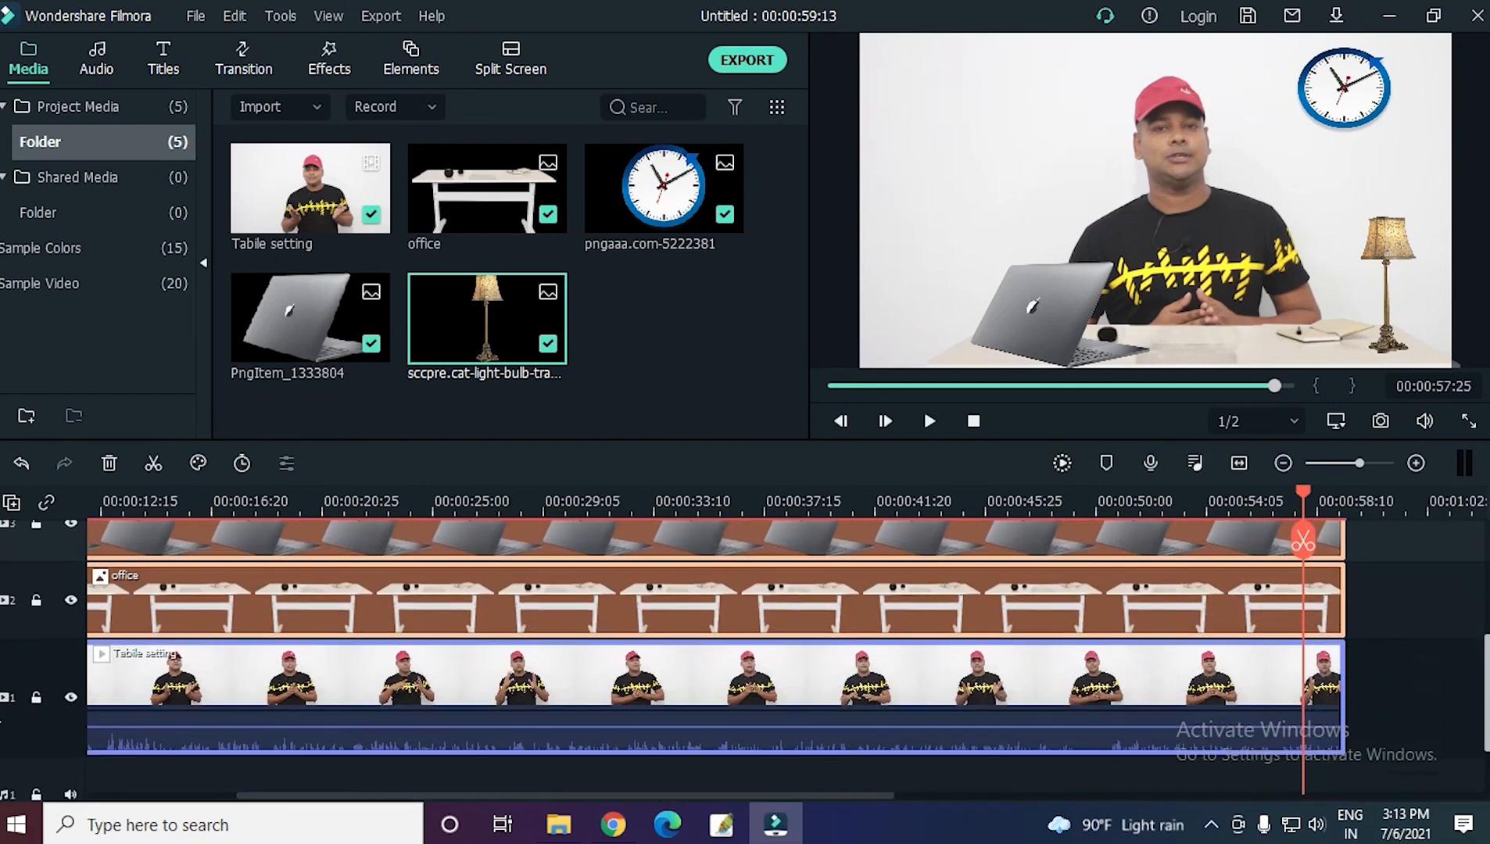
pyautogui.rightClick(202, 680)
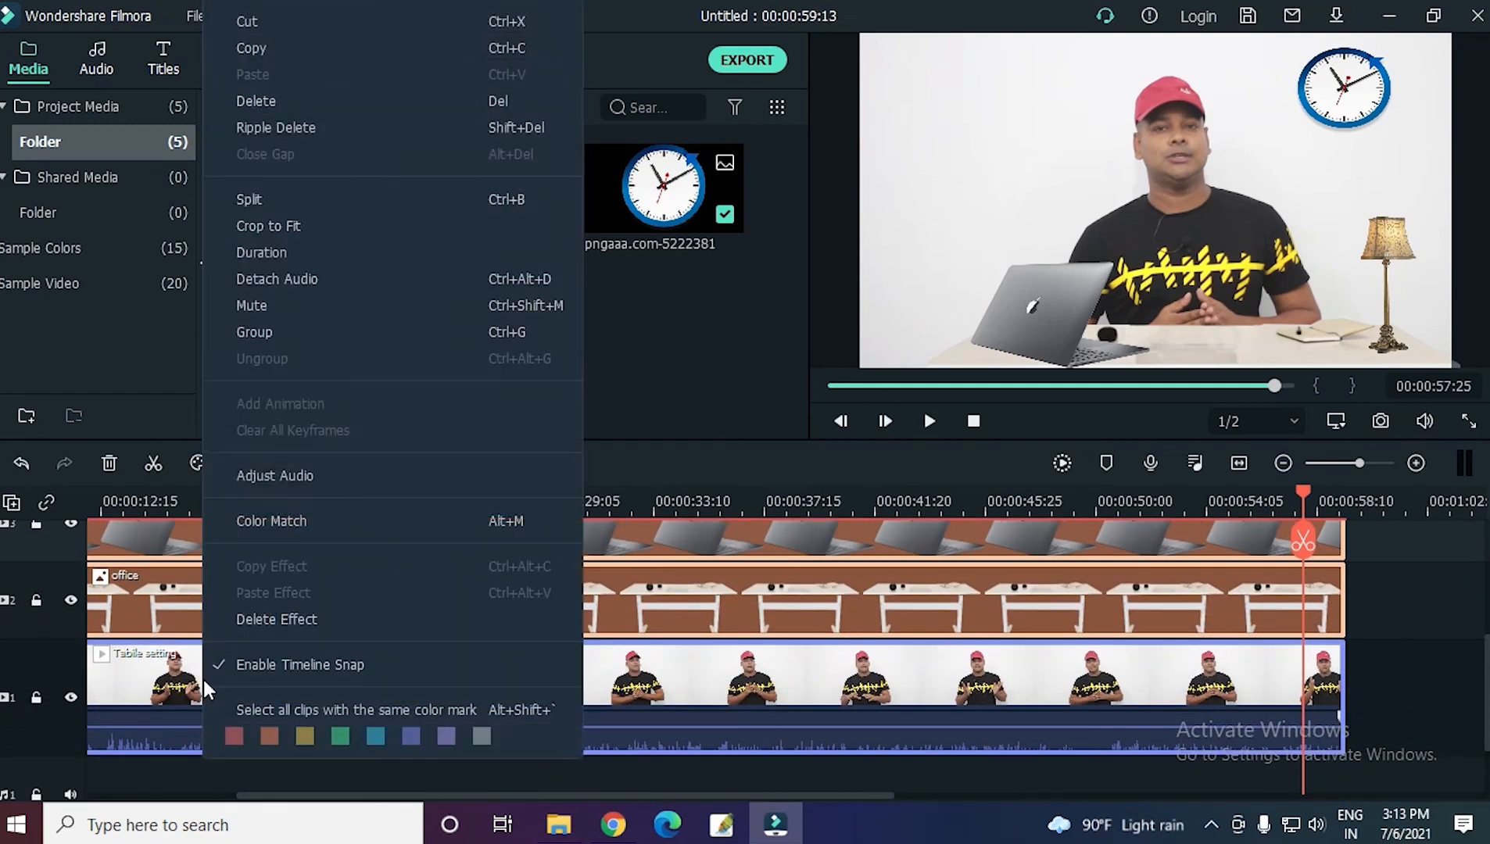
pyautogui.click(285, 333)
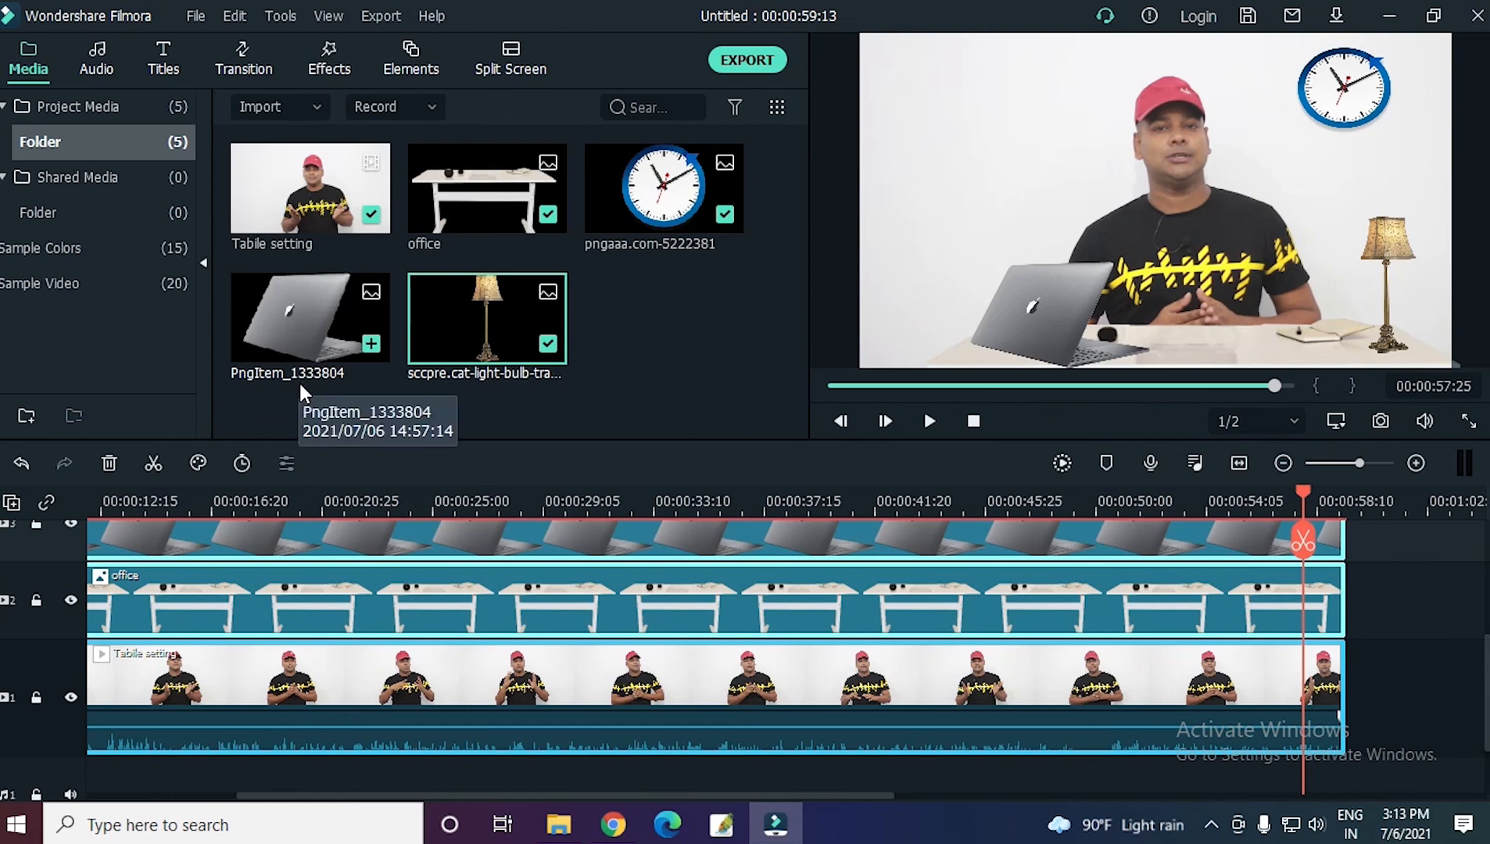
pyautogui.click(299, 501)
pyautogui.click(925, 422)
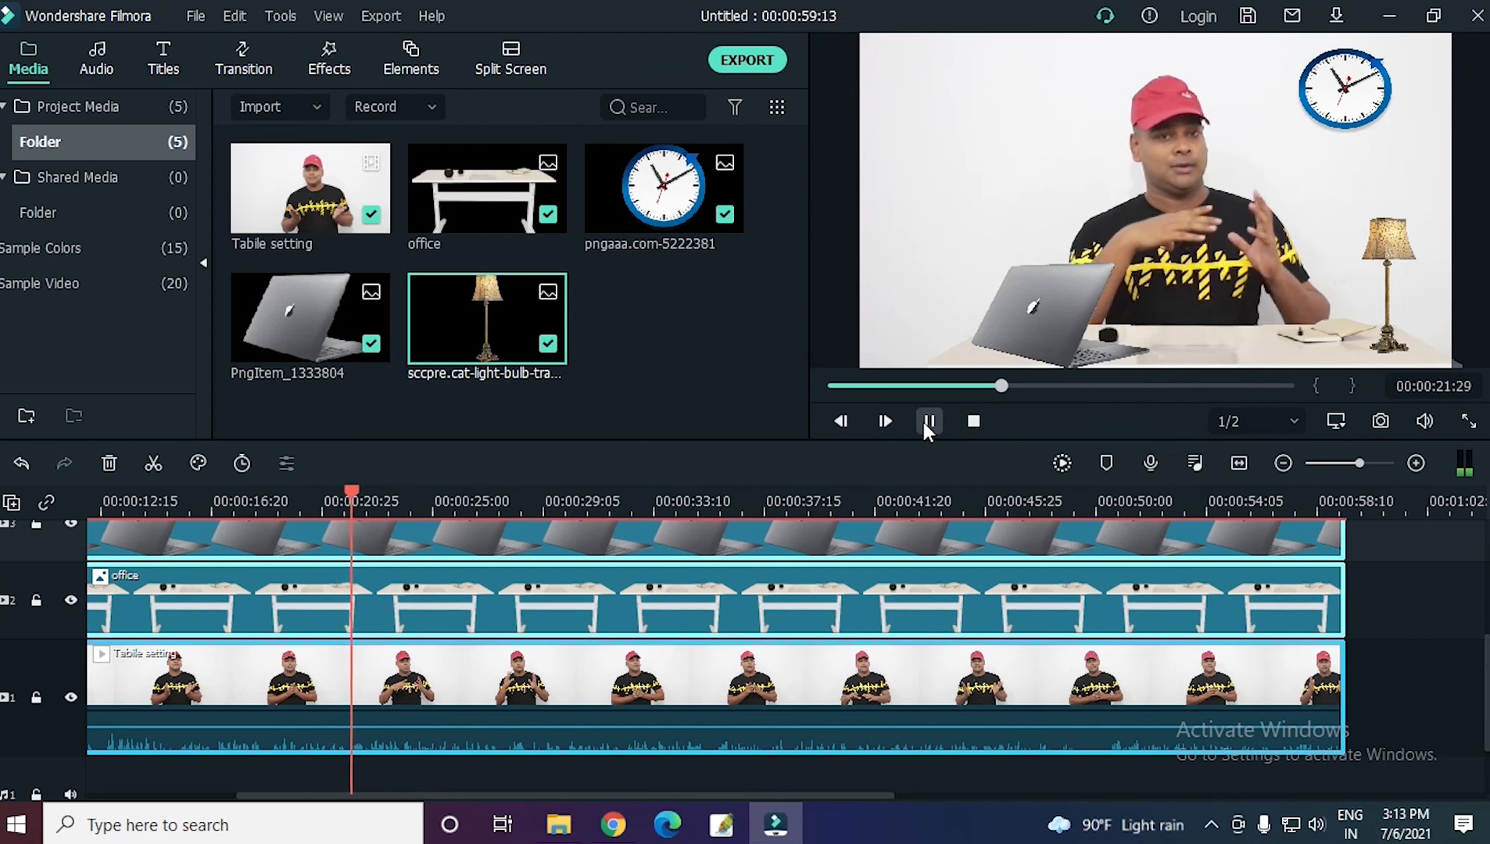
# Export the project to the Desktop as an MP4 file named "Studio setup".
pyautogui.hotkey('ctrl', 'e')
pyautogui.write('S')
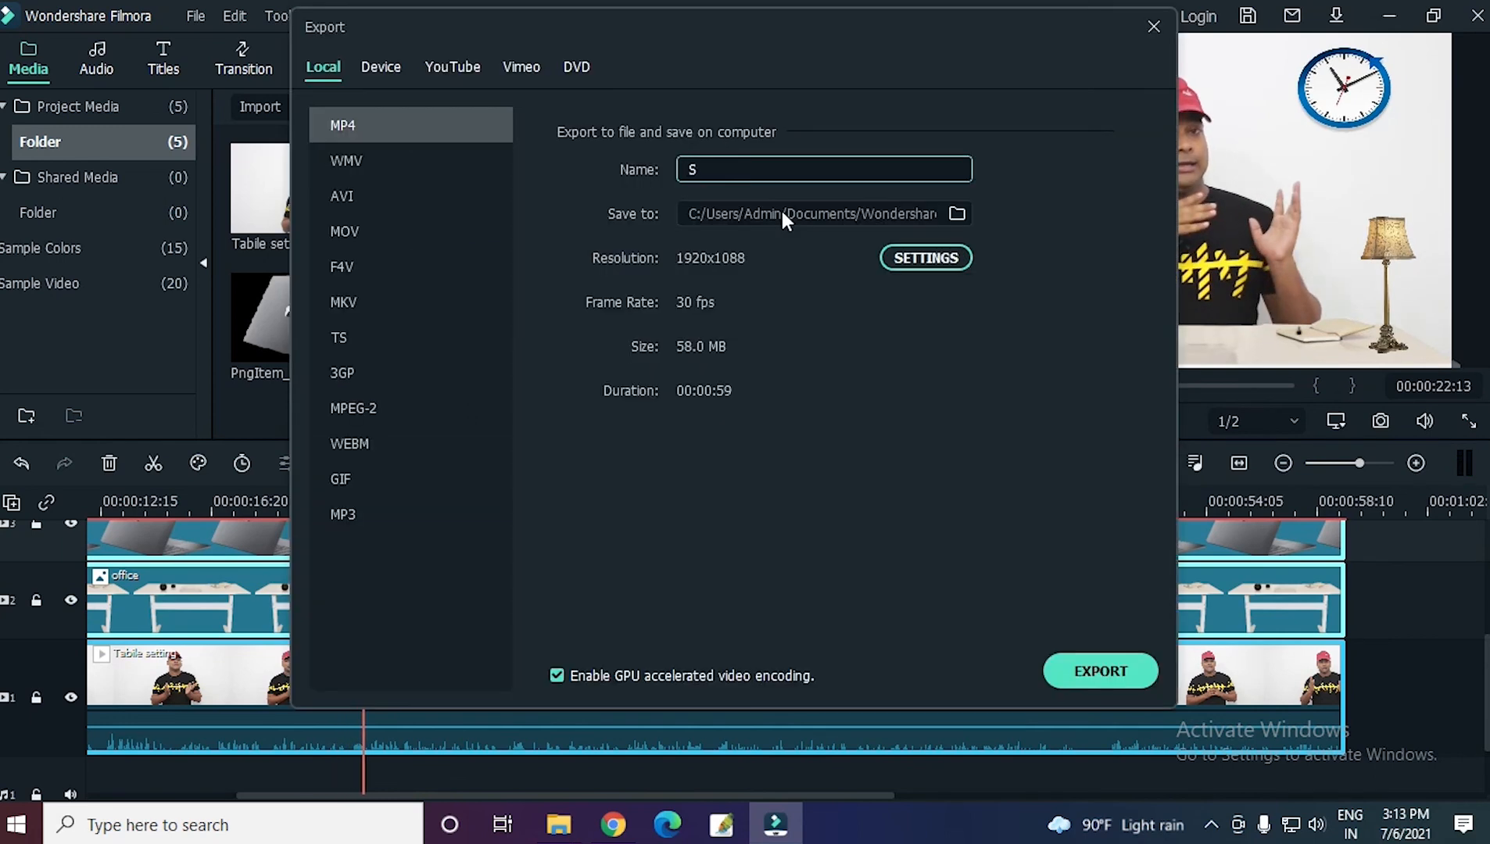
pyautogui.click(782, 211)
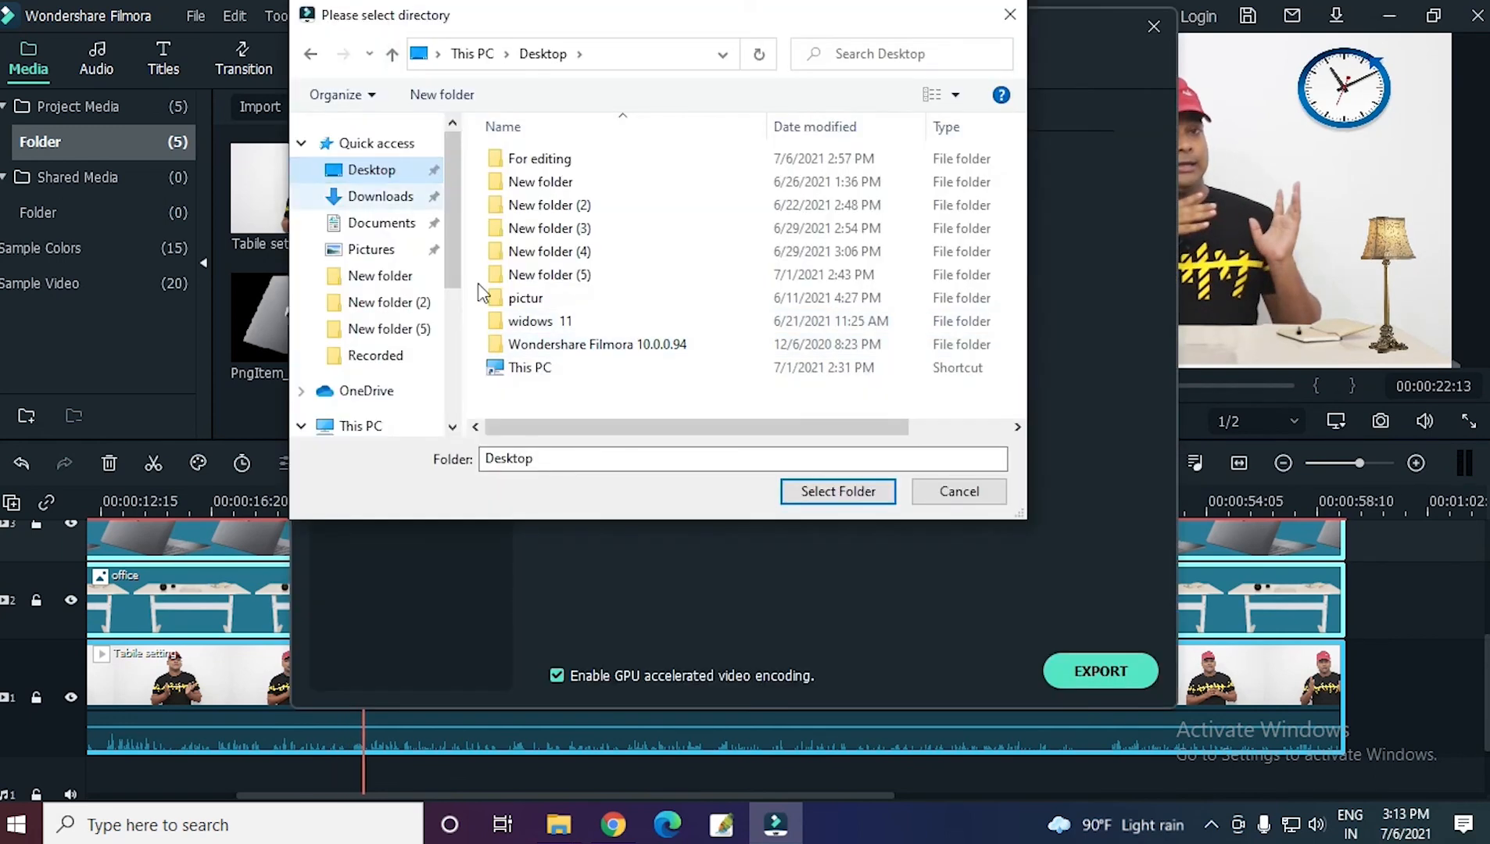
pyautogui.click(836, 491)
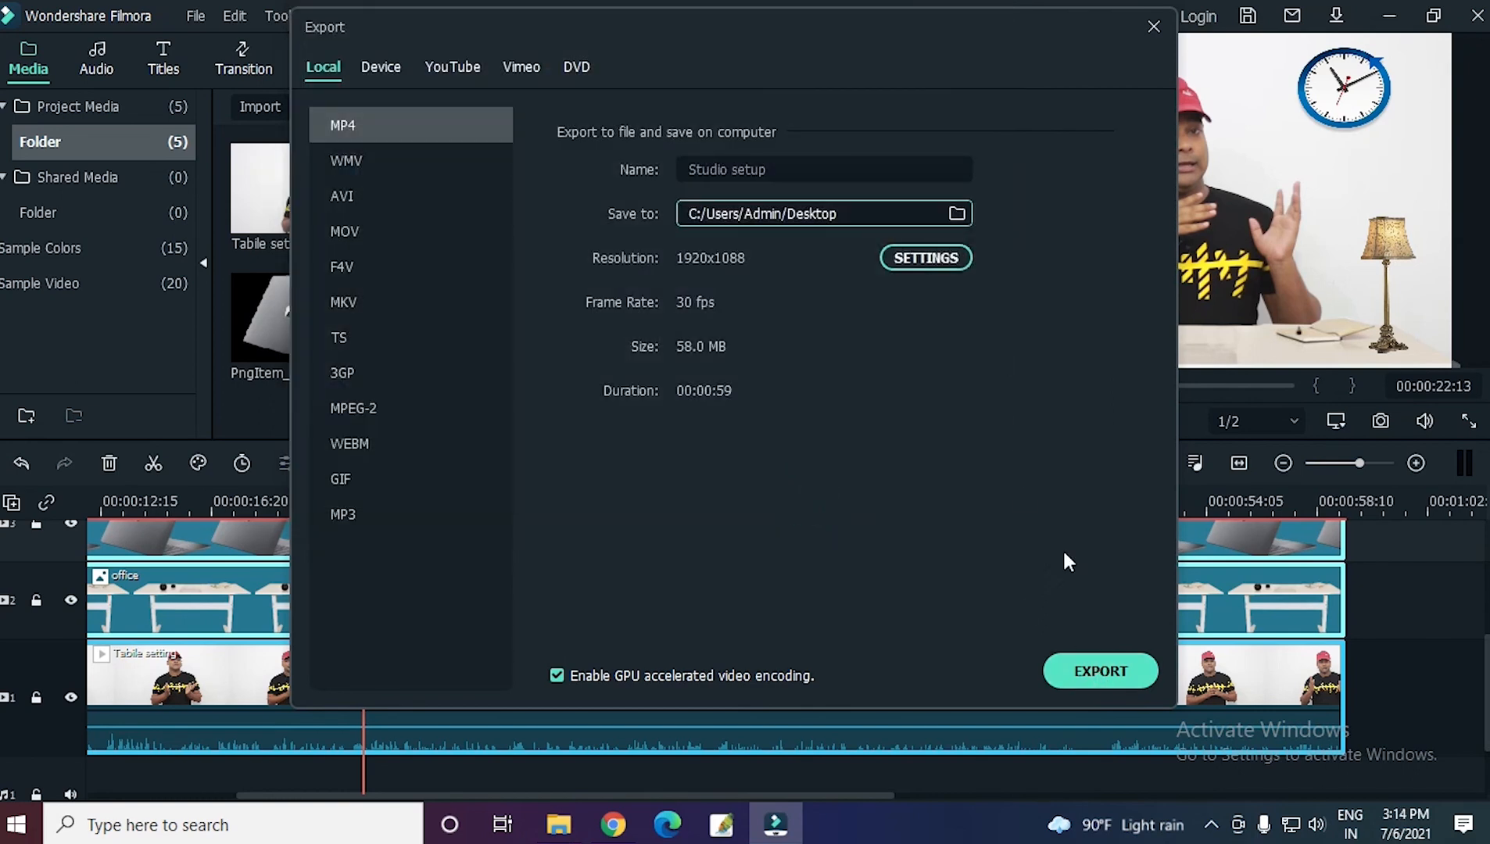
pyautogui.click(1091, 673)
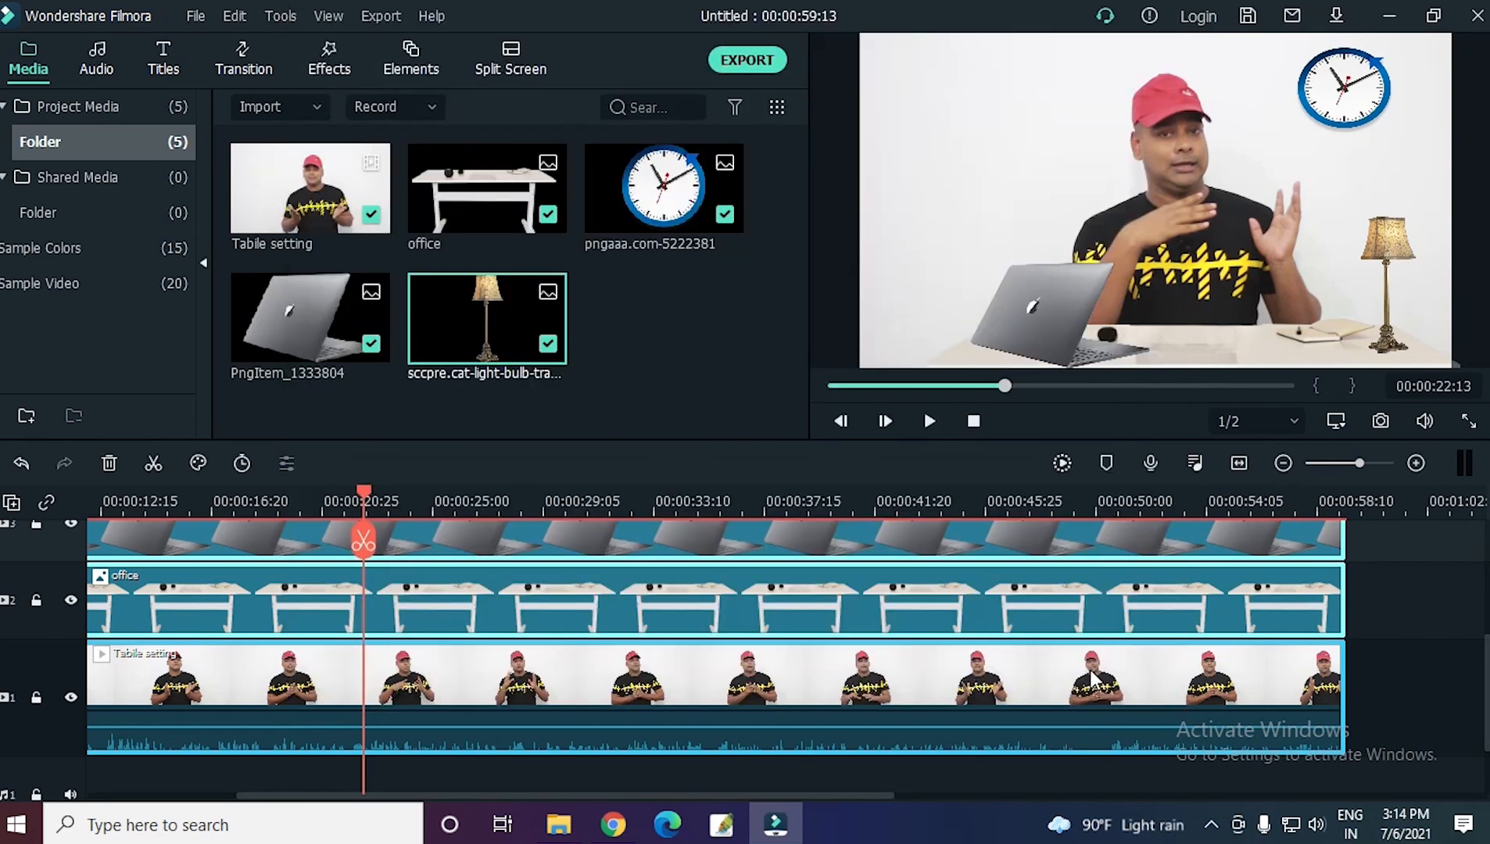